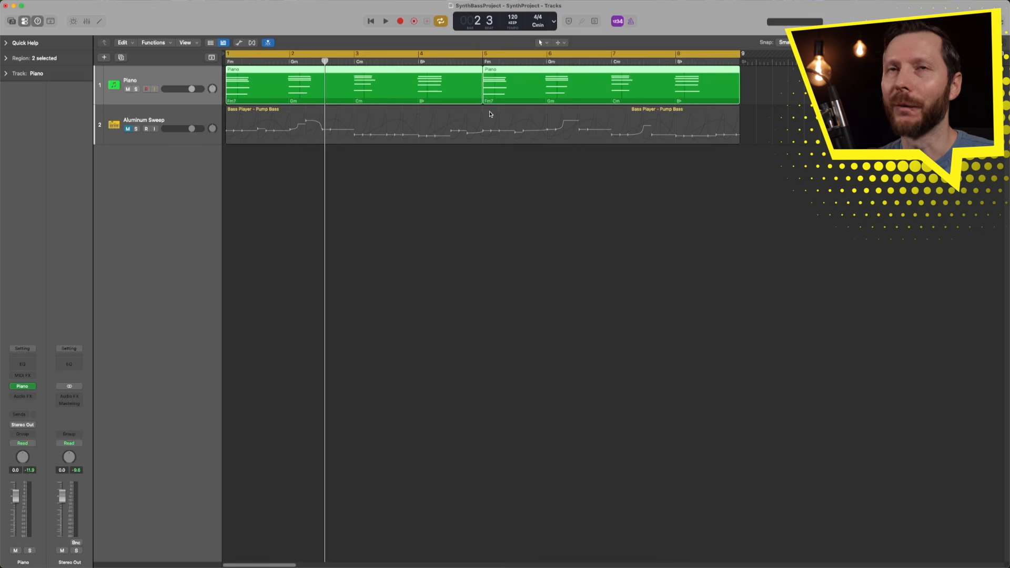
Play back the two Piano regions from the beginning of the project, with the regions deselected.
{"action": "scroll", "coordinate": [448, 154], "scroll_direction": "down", "scroll_amount": 1}
{"action": "scroll", "coordinate": [448, 154], "scroll_direction": "up", "scroll_amount": 5}
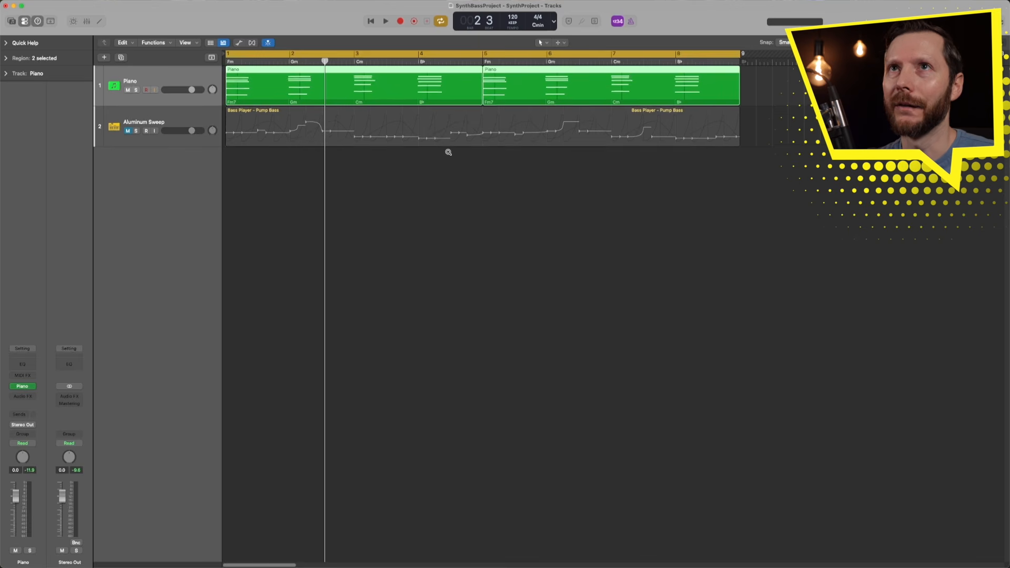
{"action": "scroll", "coordinate": [448, 154], "scroll_direction": "up", "scroll_amount": 2}
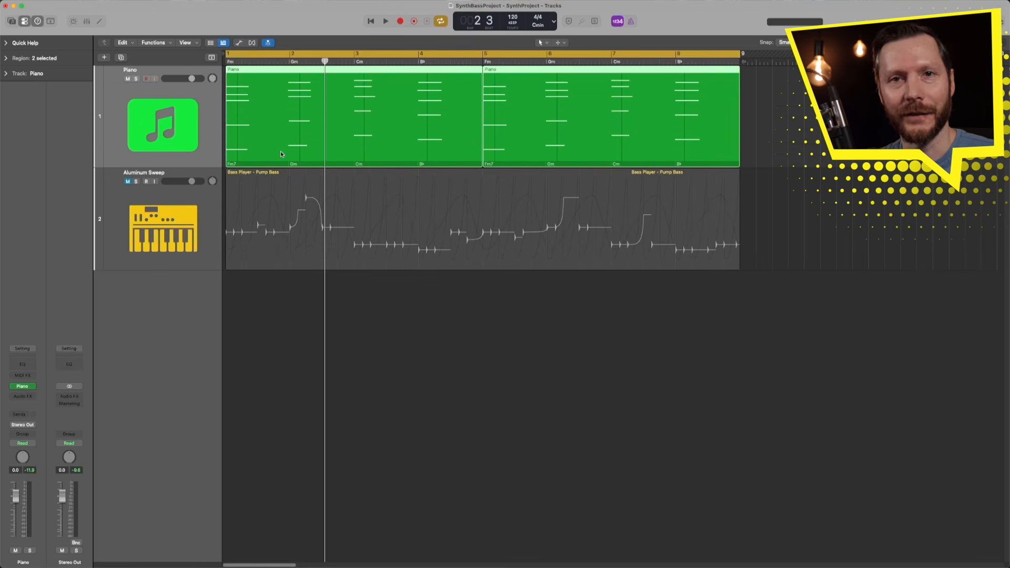
{"action": "key", "text": "Return"}
{"action": "key", "text": "space"}
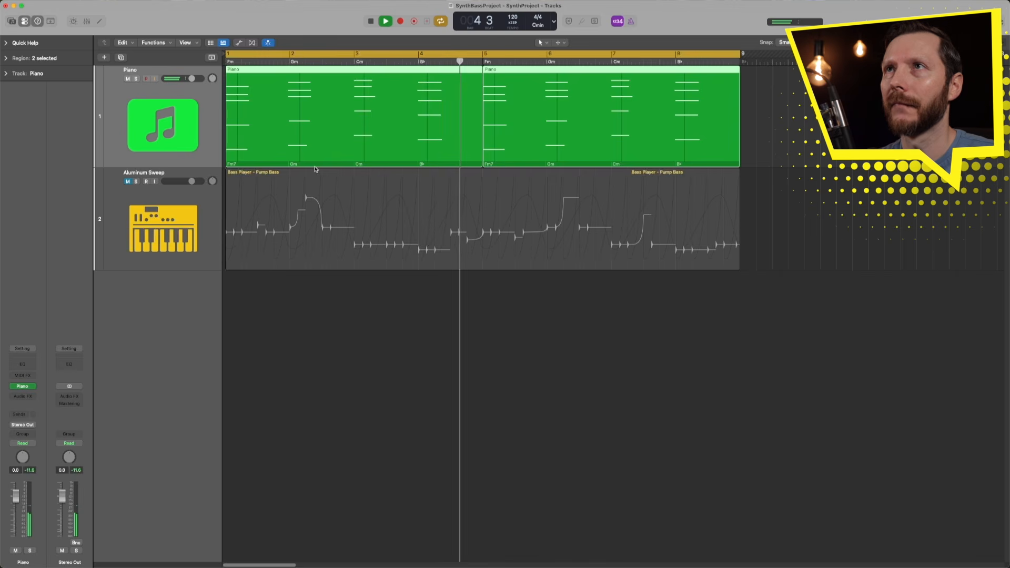
{"action": "left_click", "coordinate": [778, 260]}
{"action": "key", "text": "space"}
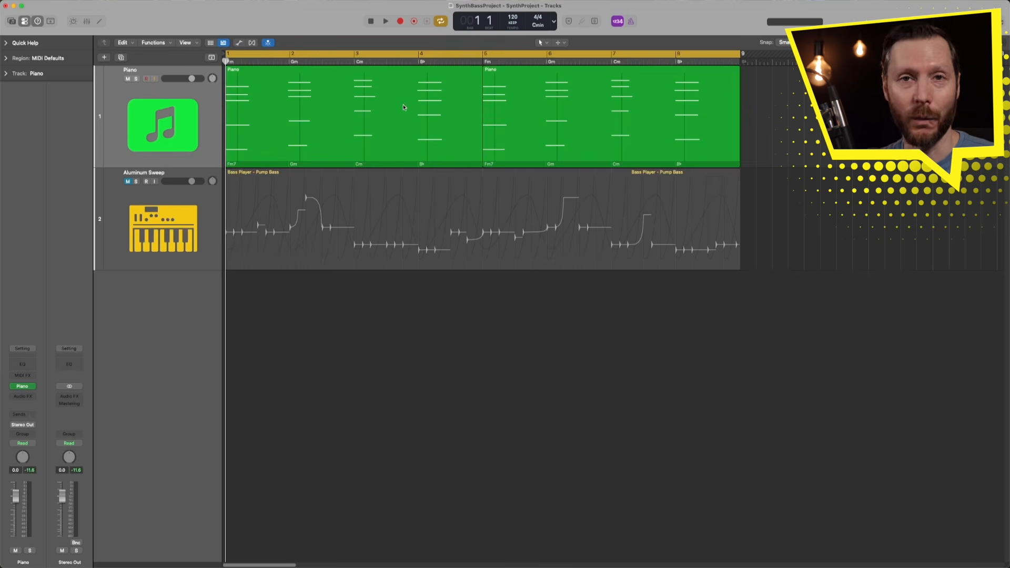
Show the global tracks and delete both existing chord groups from the Chord track.
{"action": "left_click", "coordinate": [212, 58]}
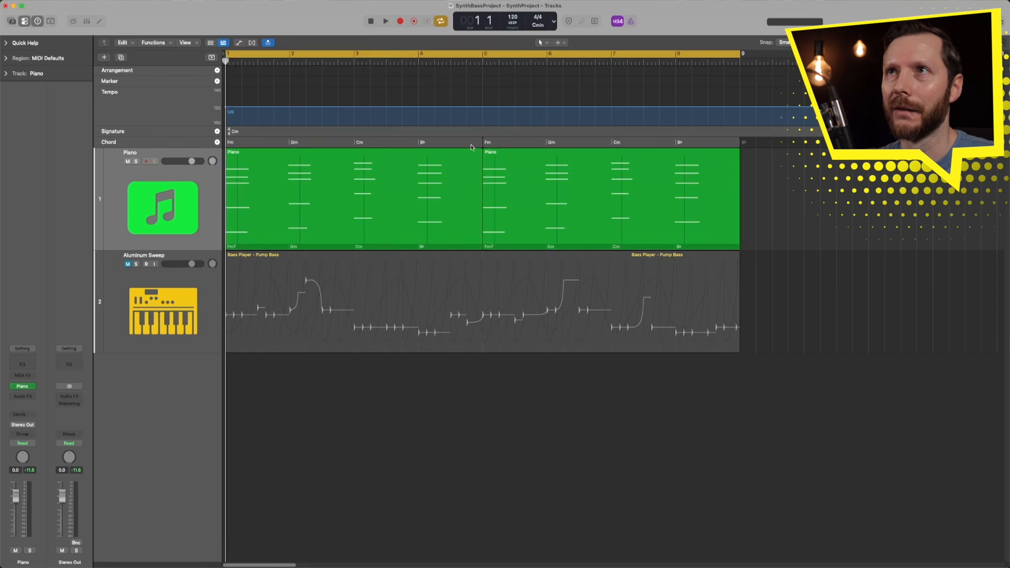
{"action": "left_click", "coordinate": [332, 238]}
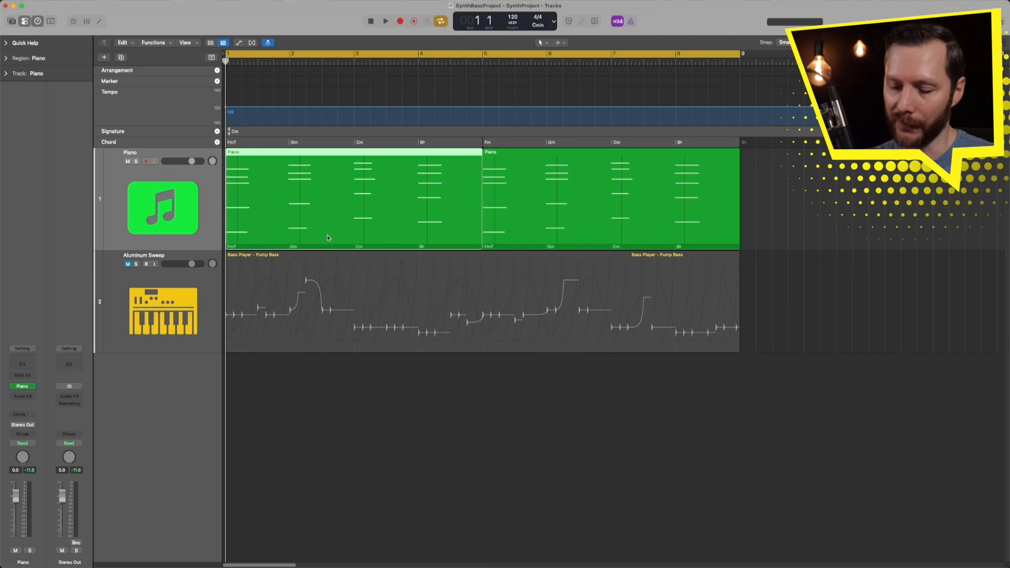
{"action": "left_click", "coordinate": [320, 143]}
{"action": "key", "text": "Delete"}
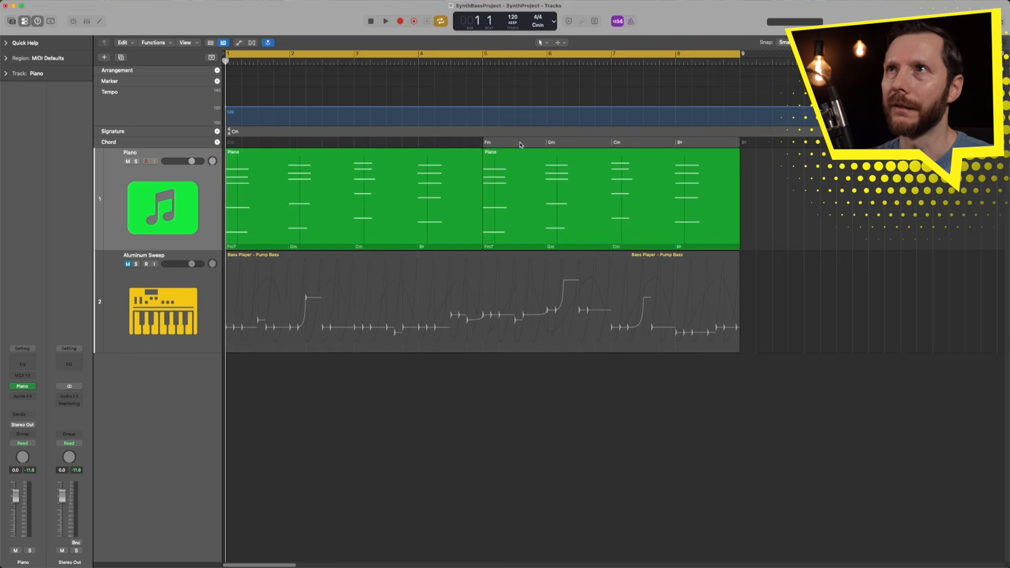
{"action": "left_click", "coordinate": [520, 143]}
{"action": "key", "text": "Delete"}
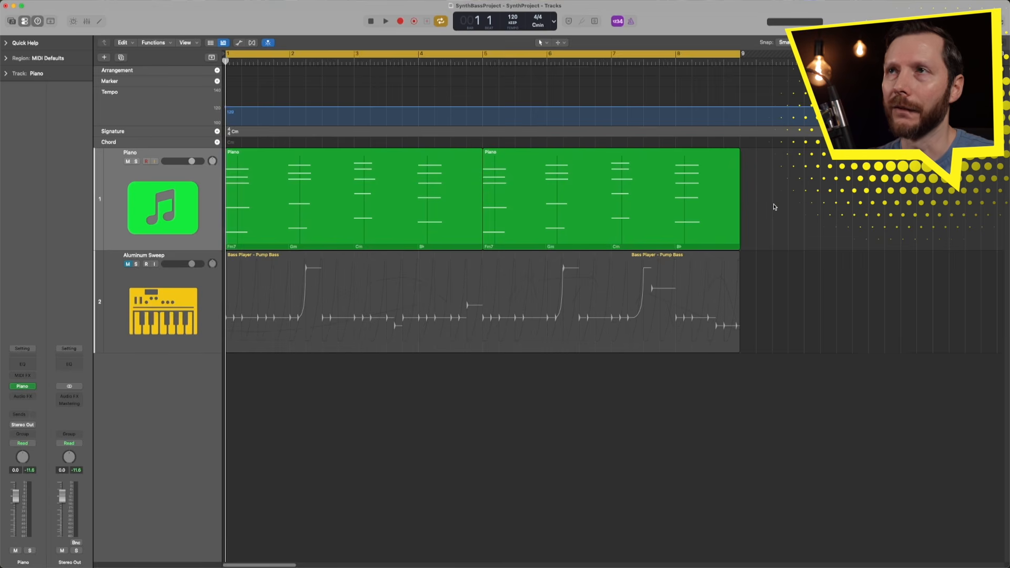
Select both Piano regions and drop them onto the Chord track at bar 1 to analyze their chords.
{"action": "left_click_drag", "start_coordinate": [789, 207], "coordinate": [465, 182]}
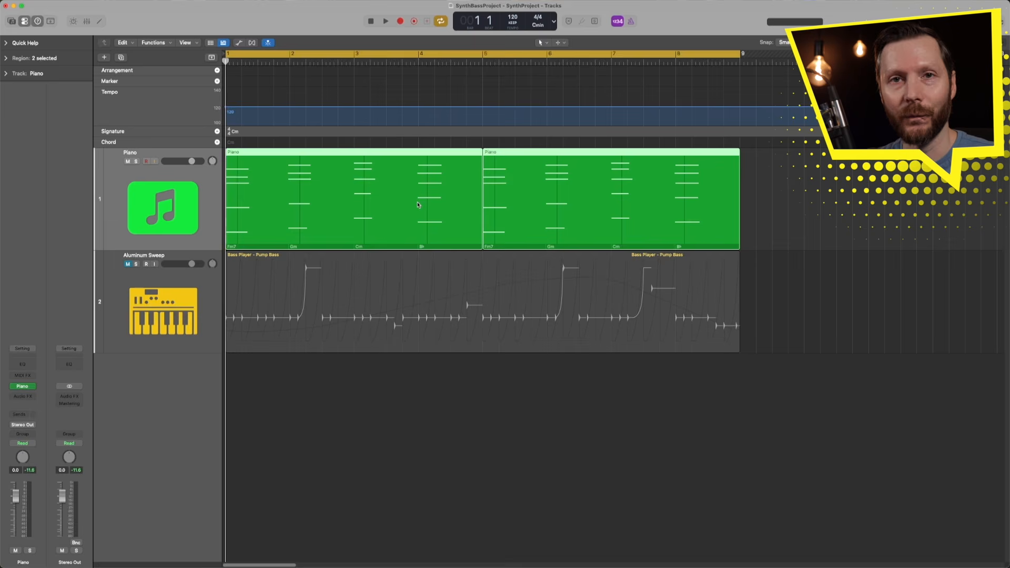
{"action": "left_click_drag", "start_coordinate": [320, 192], "coordinate": [296, 147]}
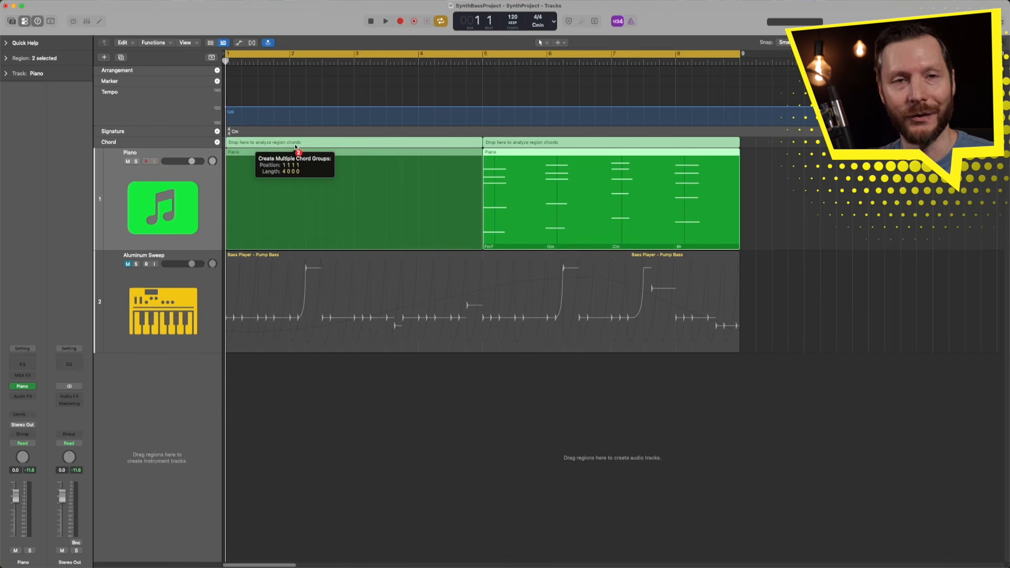
{"action": "left_click_drag", "start_coordinate": [296, 147], "coordinate": [296, 147]}
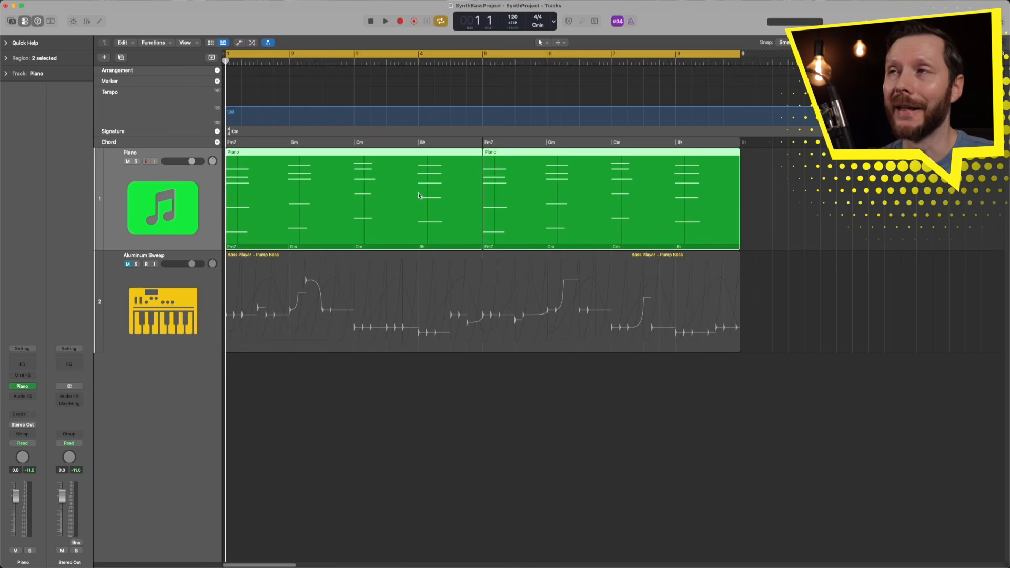
Browse the preset chord progressions offered for the empty part of the Chord track after bar 9.
{"action": "right_click", "coordinate": [746, 143]}
{"action": "mouse_move", "coordinate": [770, 160]}
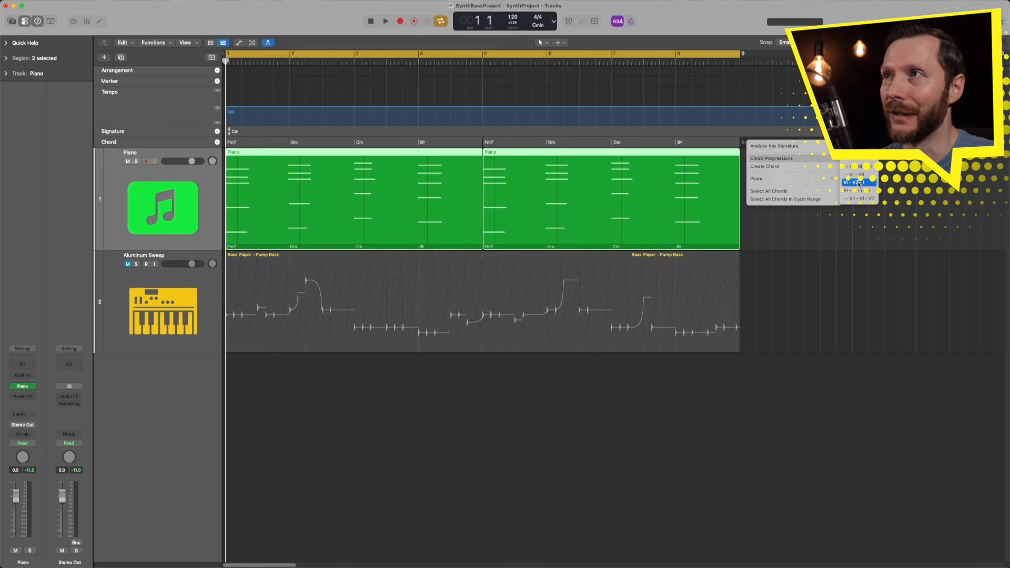
{"action": "left_click", "coordinate": [856, 200]}
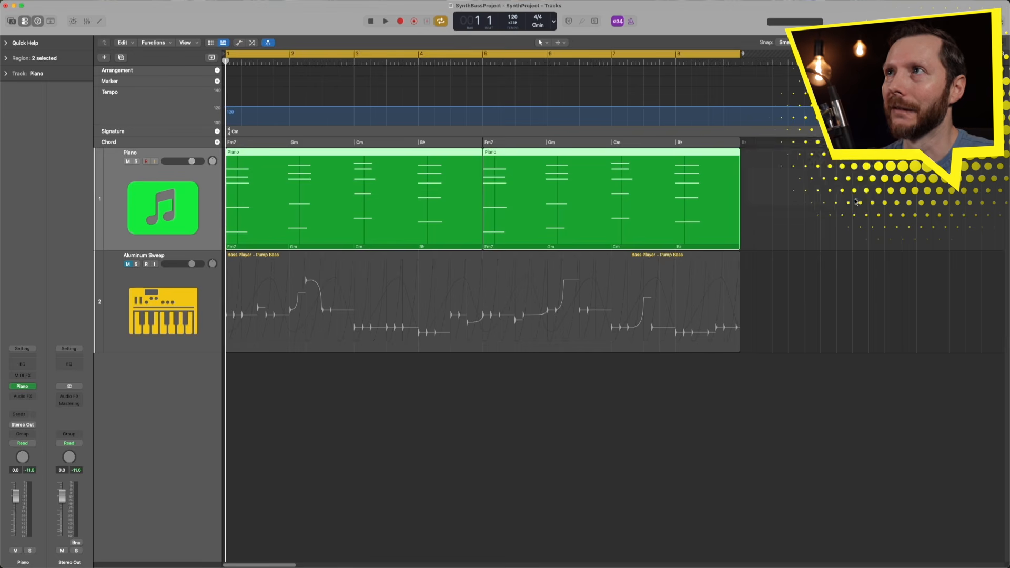
{"action": "scroll", "coordinate": [578, 184], "scroll_direction": "right", "scroll_amount": 4}
{"action": "left_click_drag", "start_coordinate": [545, 142], "coordinate": [530, 146]}
{"action": "left_click", "coordinate": [549, 161]}
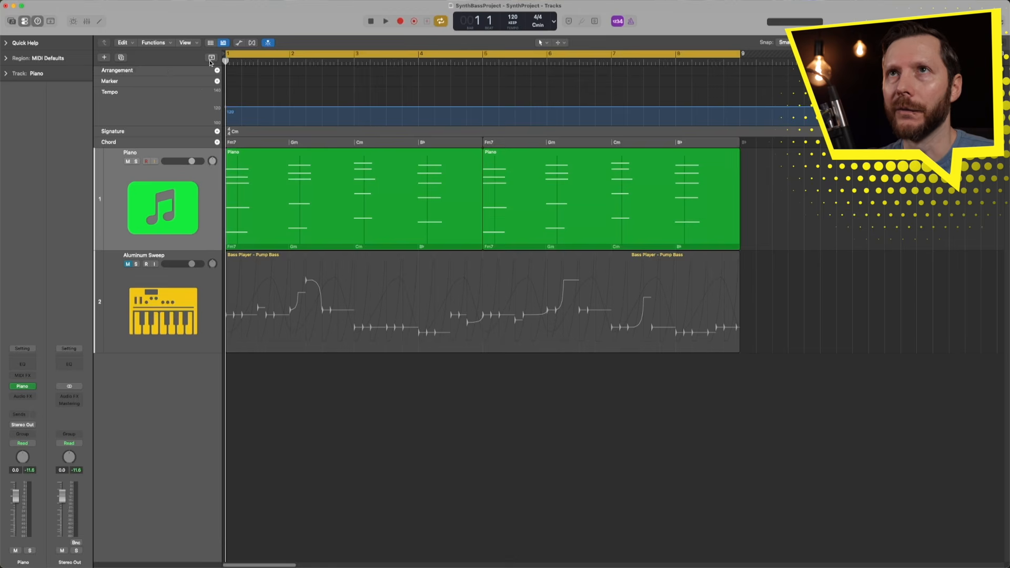
Hide the global tracks and add a Keyboard Player track in the Simple Pad style below the Aluminum Sweep track.
{"action": "key", "text": "g"}
{"action": "left_click", "coordinate": [193, 221]}
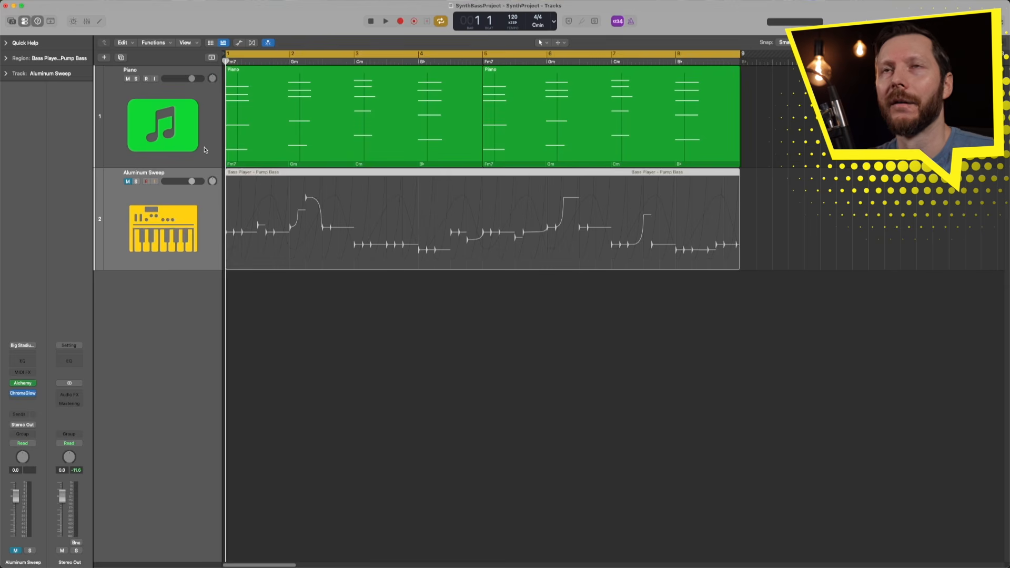
{"action": "left_click", "coordinate": [104, 57]}
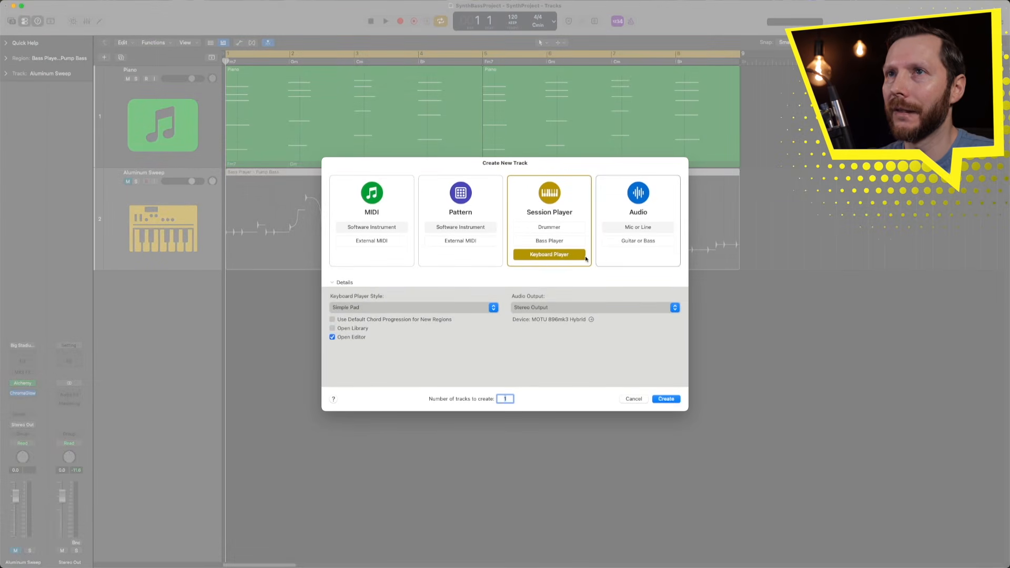
{"action": "left_click", "coordinate": [335, 305]}
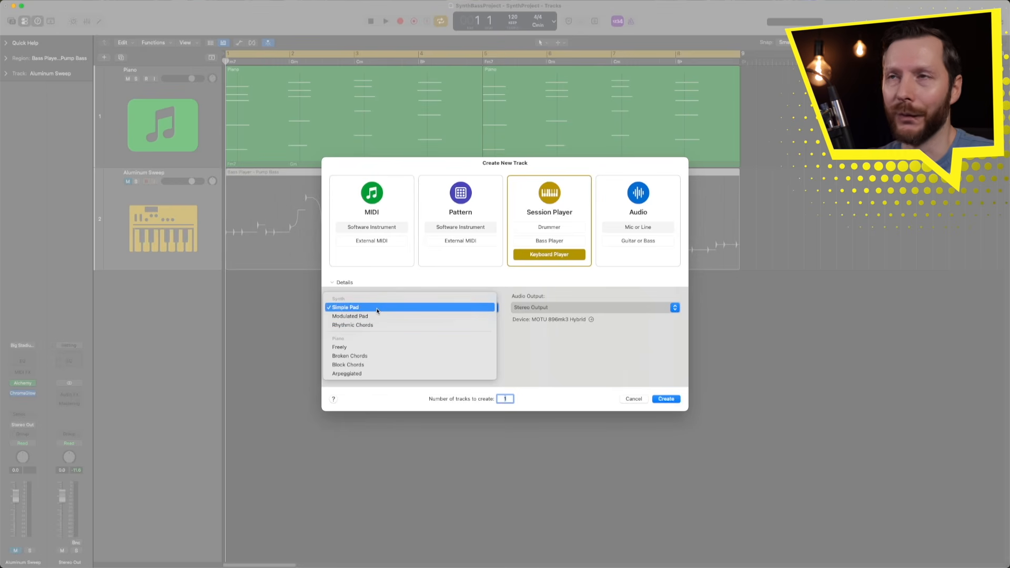
{"action": "left_click", "coordinate": [462, 308]}
{"action": "left_click", "coordinate": [667, 399]}
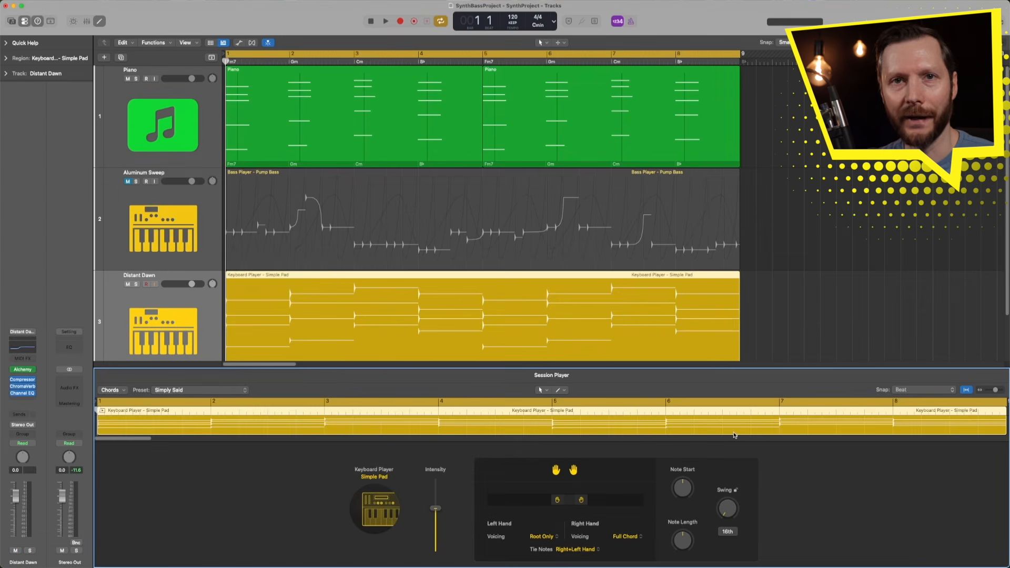
Audition the Simple Pad part and change the keyboard player's style to Modulated Pad.
{"action": "key", "text": "space"}
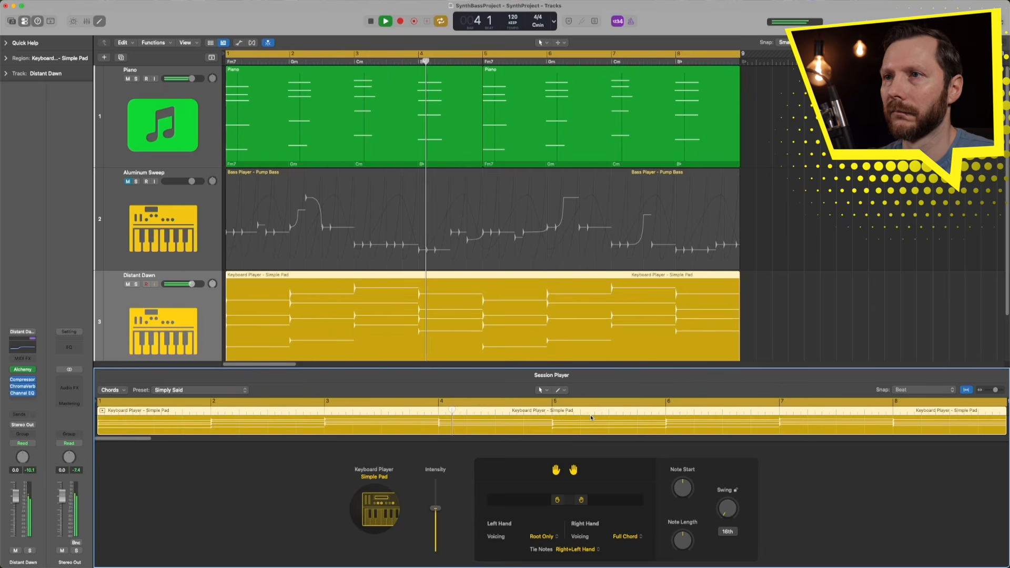
{"action": "key", "text": "space"}
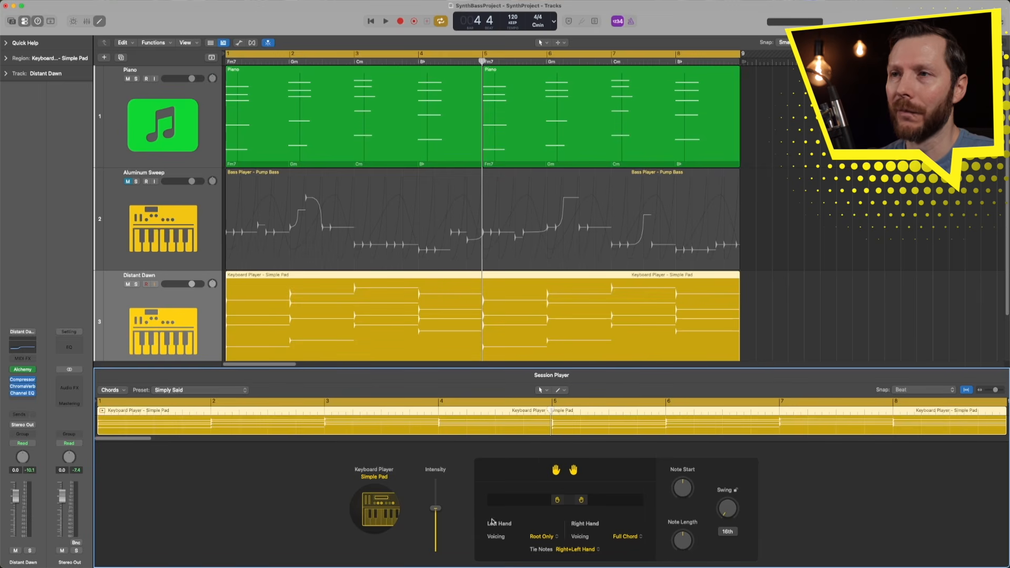
{"action": "left_click", "coordinate": [380, 477]}
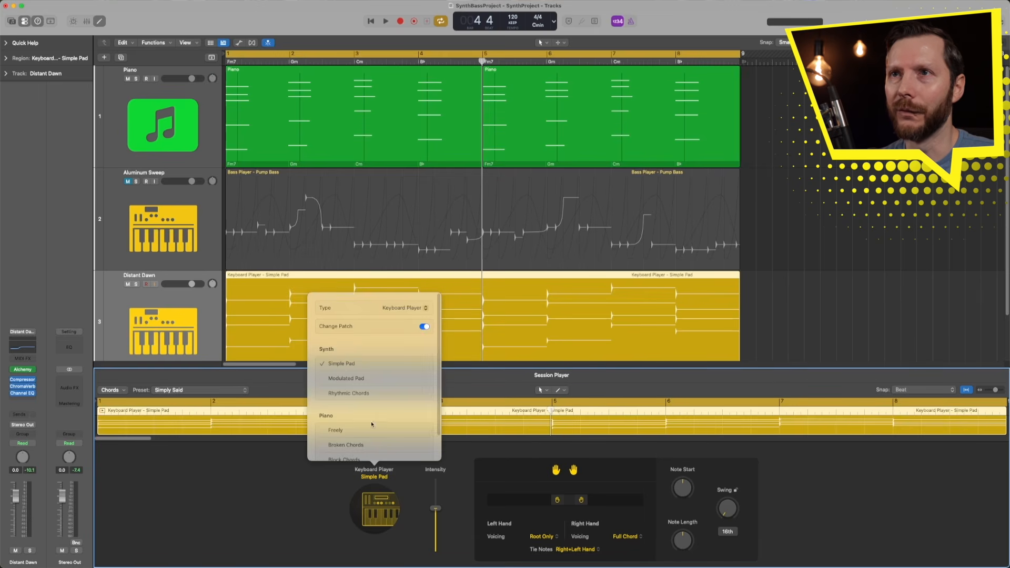
{"action": "left_click", "coordinate": [362, 379]}
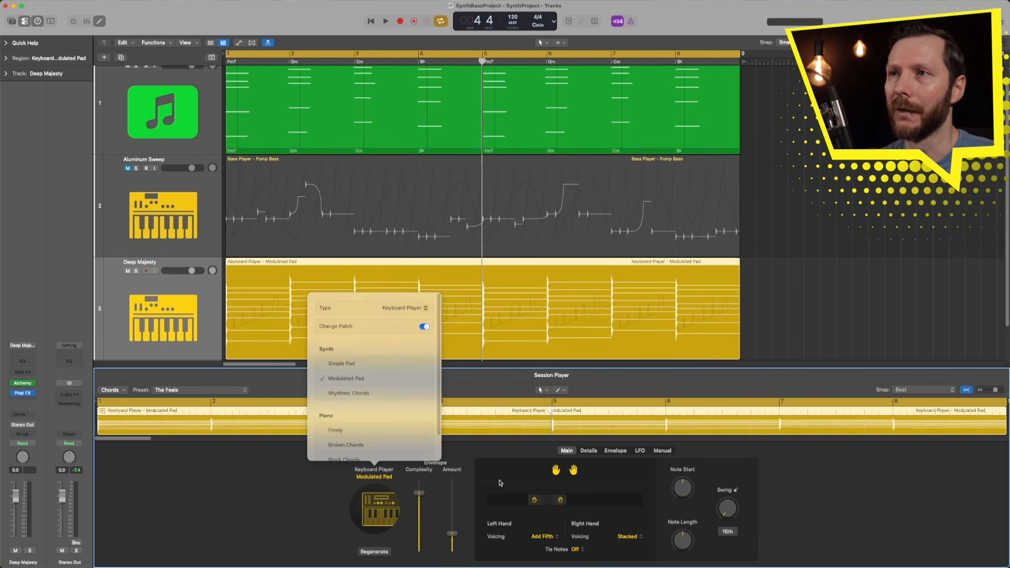
{"action": "left_click", "coordinate": [500, 483]}
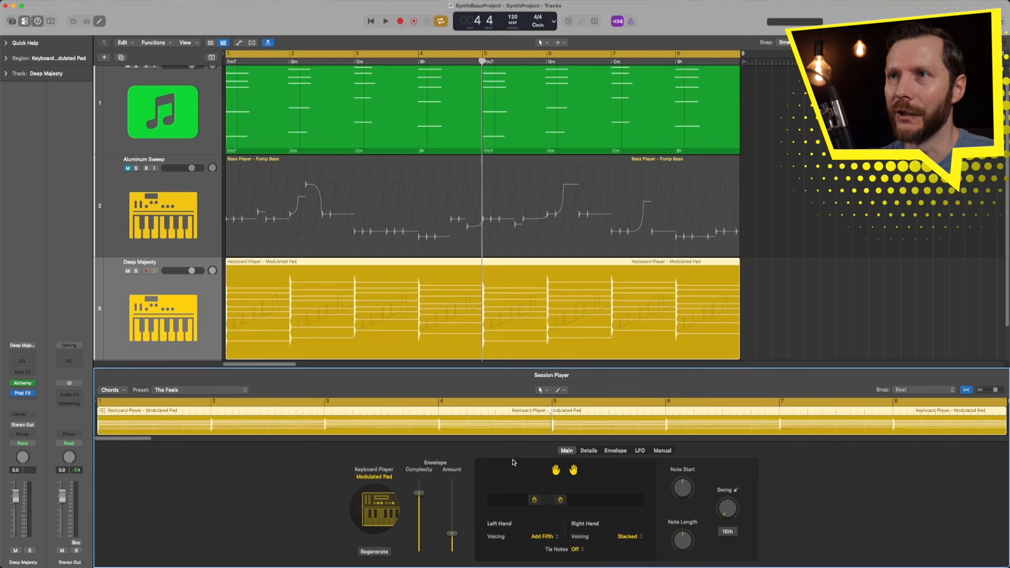
Play back the Modulated Pad part together with the piano from the start, twice.
{"action": "key", "text": "space"}
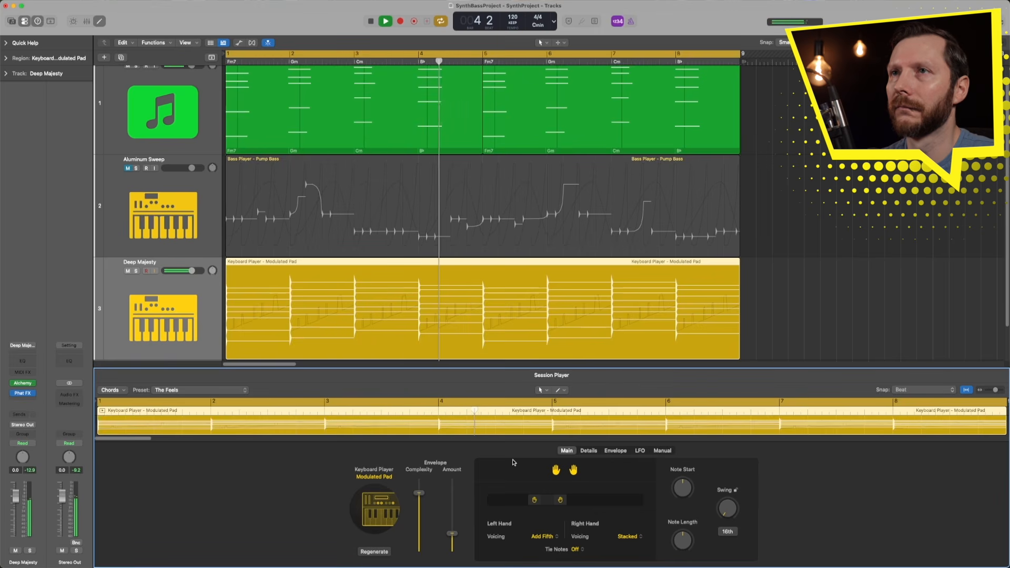
{"action": "key", "text": "space"}
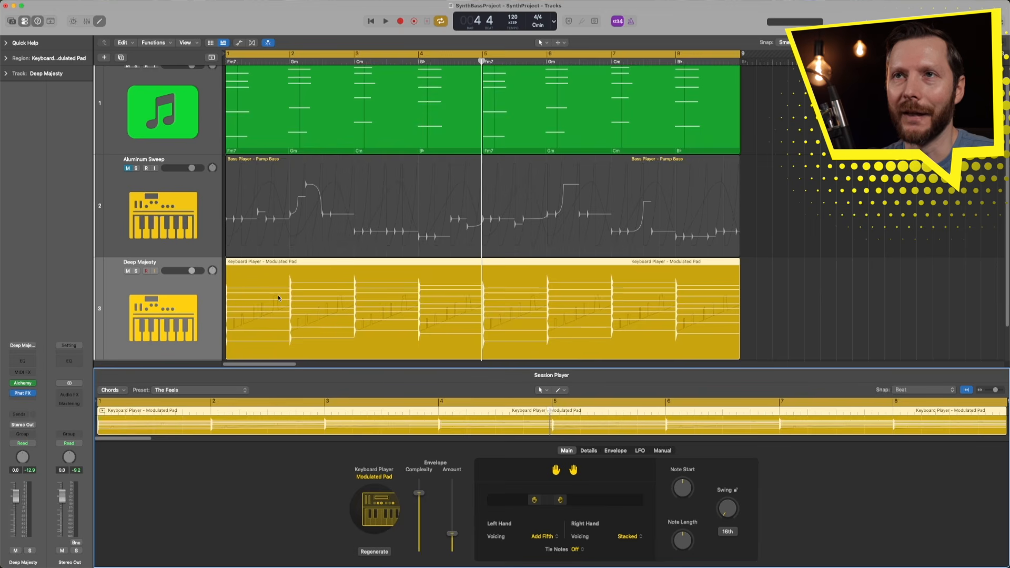
{"action": "key", "text": "space"}
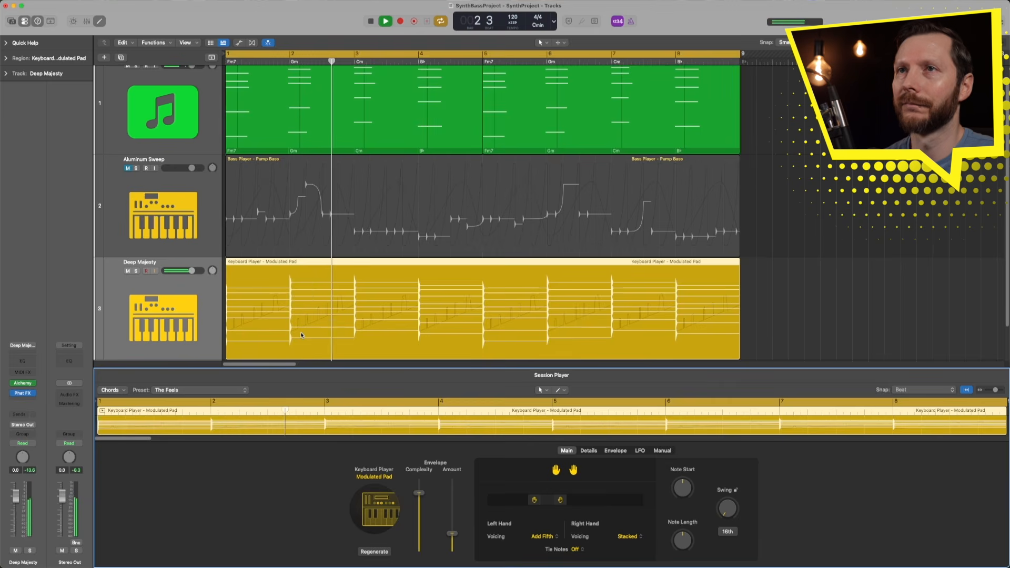
{"action": "key", "text": "space"}
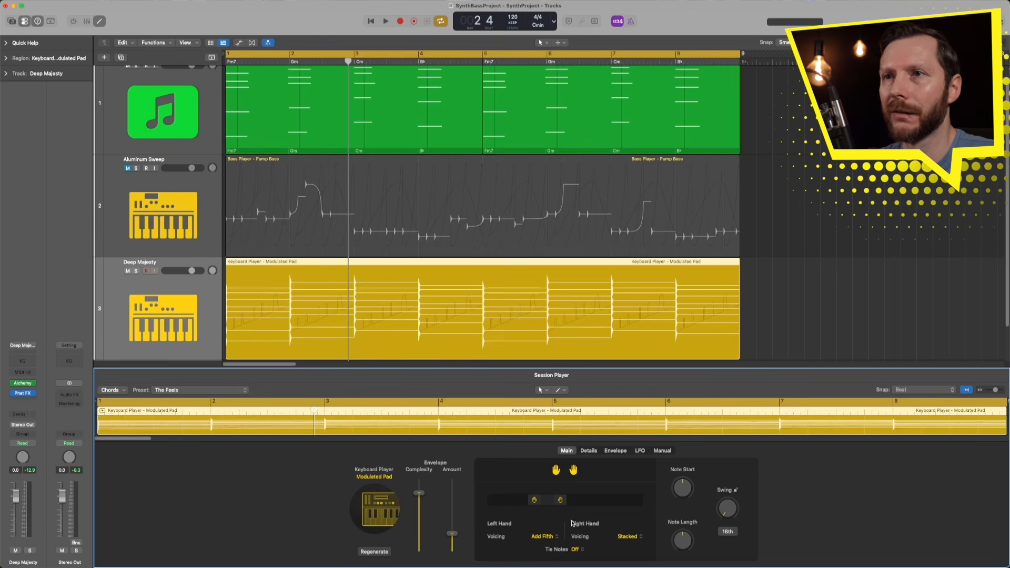
Turn off the keyboard player's right and left hands one after the other, and switch both back on.
{"action": "left_click", "coordinate": [574, 471]}
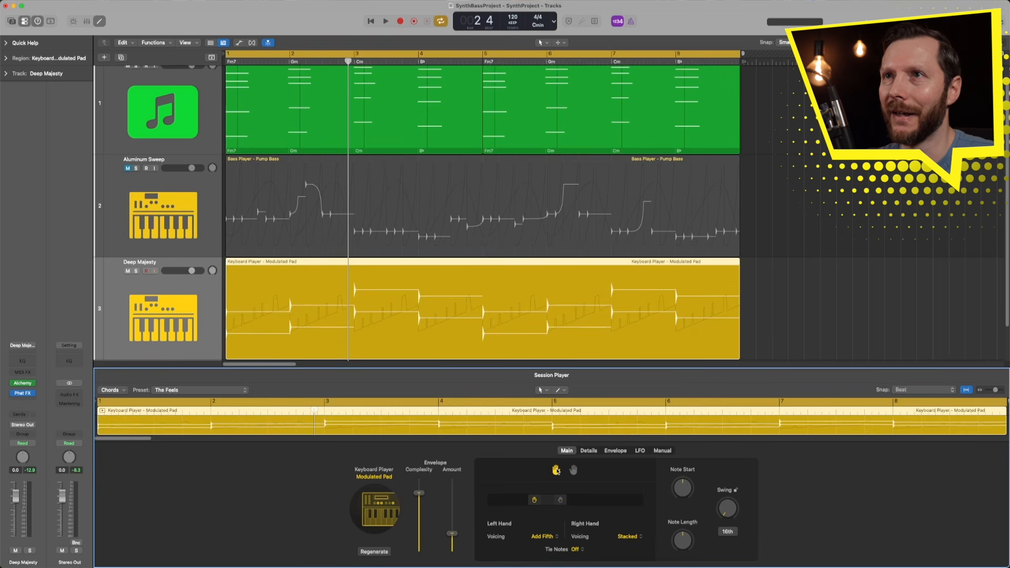
{"action": "left_click", "coordinate": [556, 470]}
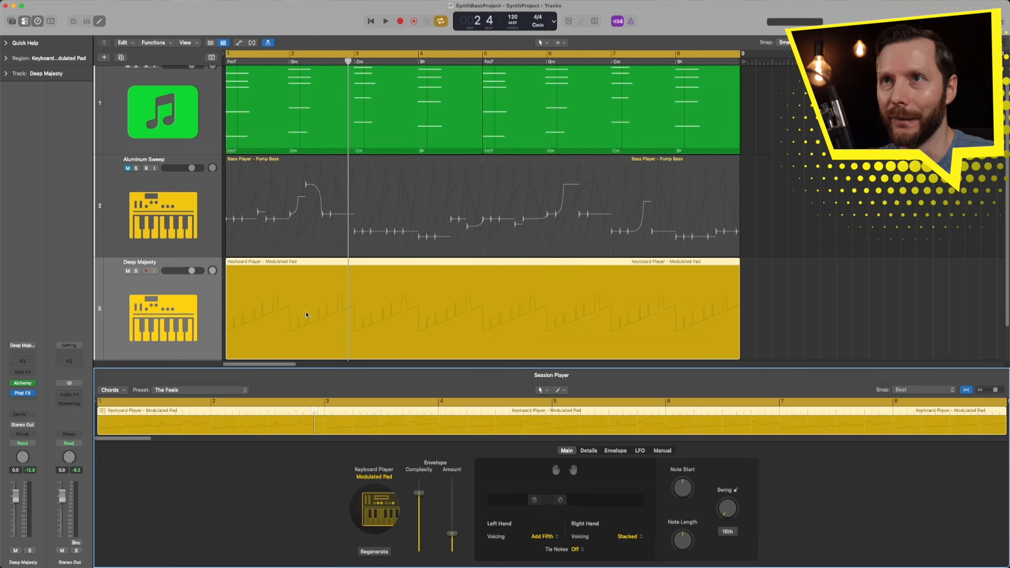
{"action": "left_click", "coordinate": [556, 470]}
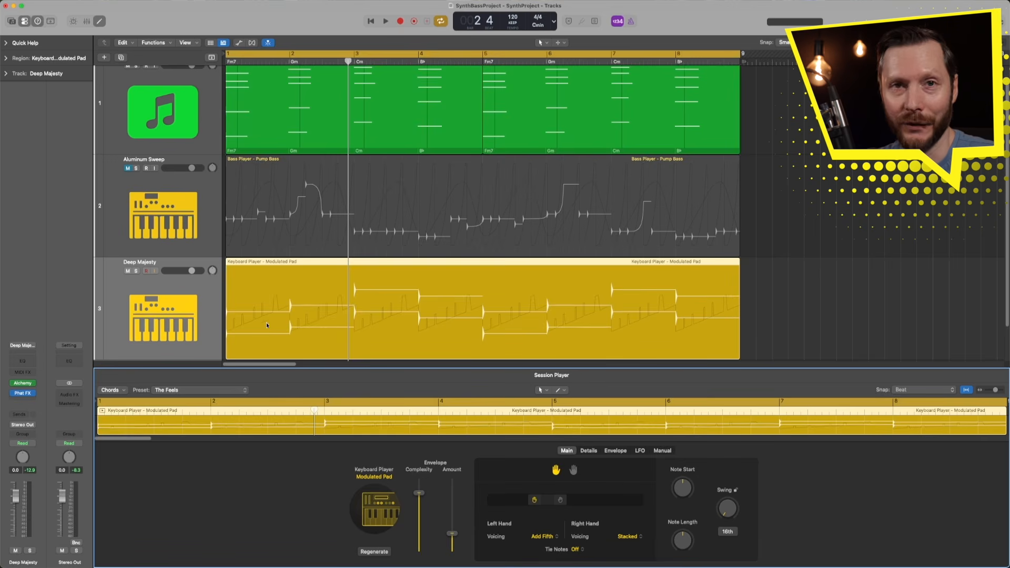
{"action": "left_click", "coordinate": [573, 470]}
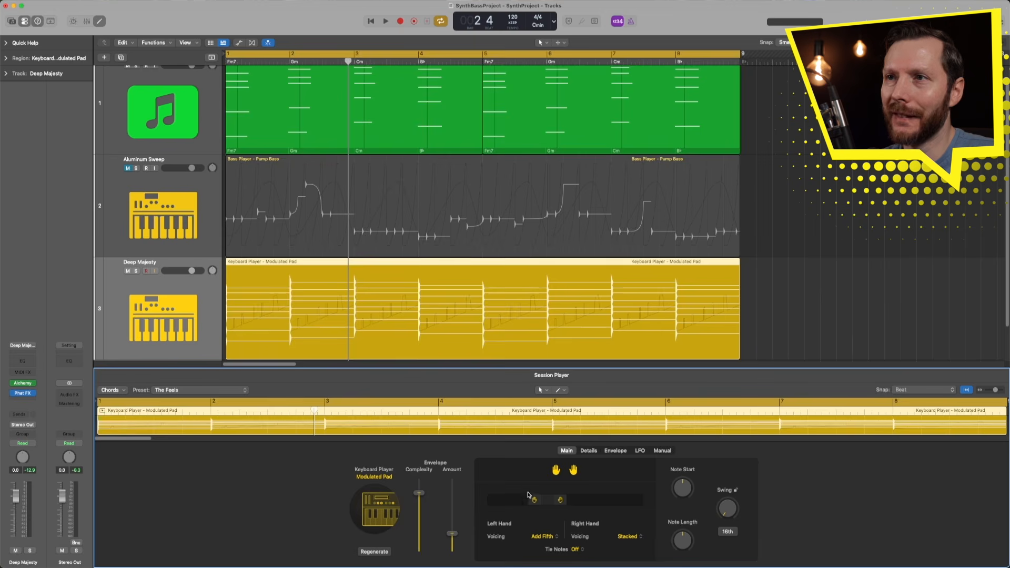
Widen the keyboard player's voicing by moving the right hand much higher and the left hand to its lowest register, auditioning the part.
{"action": "left_click_drag", "start_coordinate": [560, 501], "coordinate": [624, 503]}
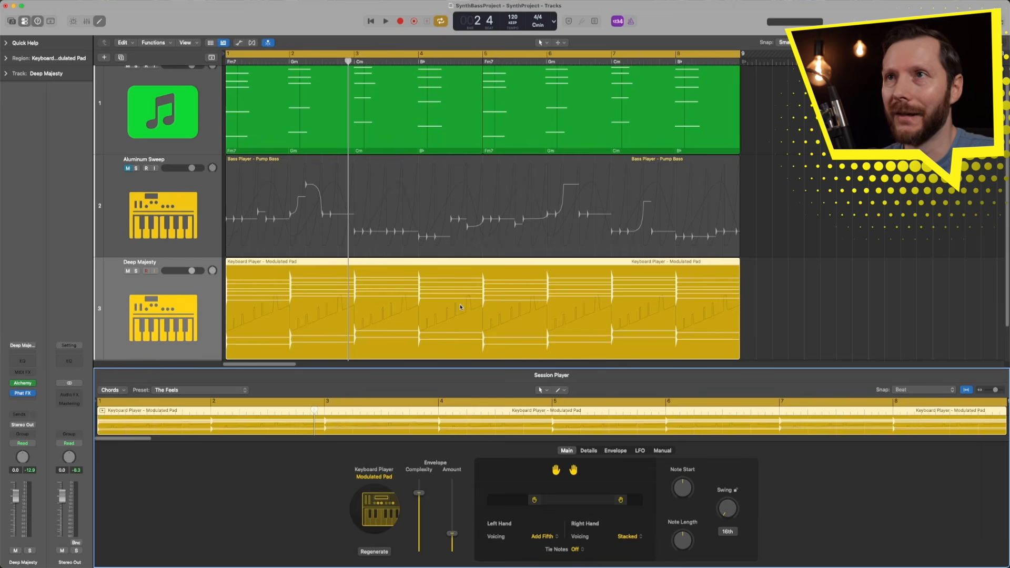
{"action": "key", "text": "space"}
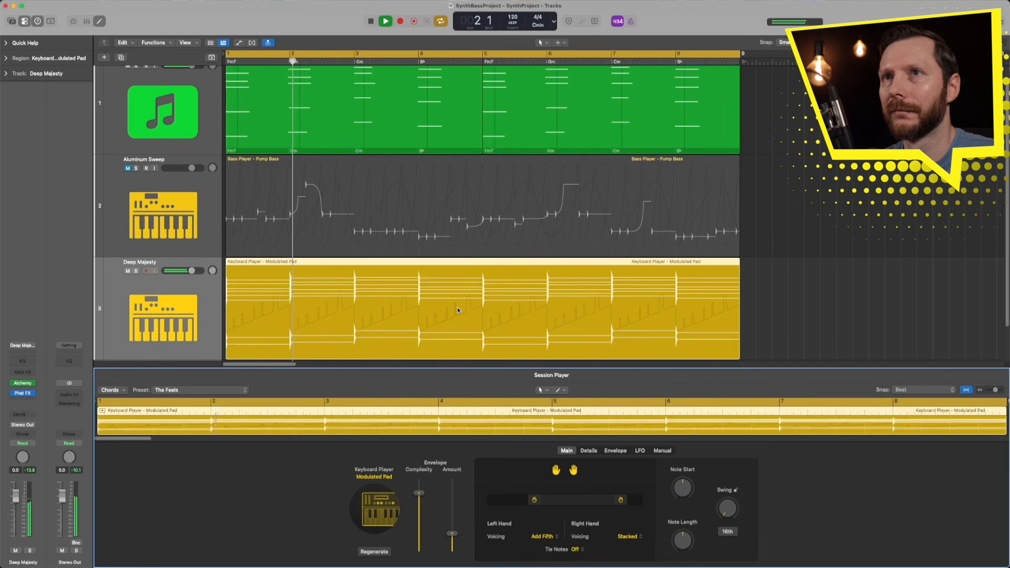
{"action": "key", "text": "space"}
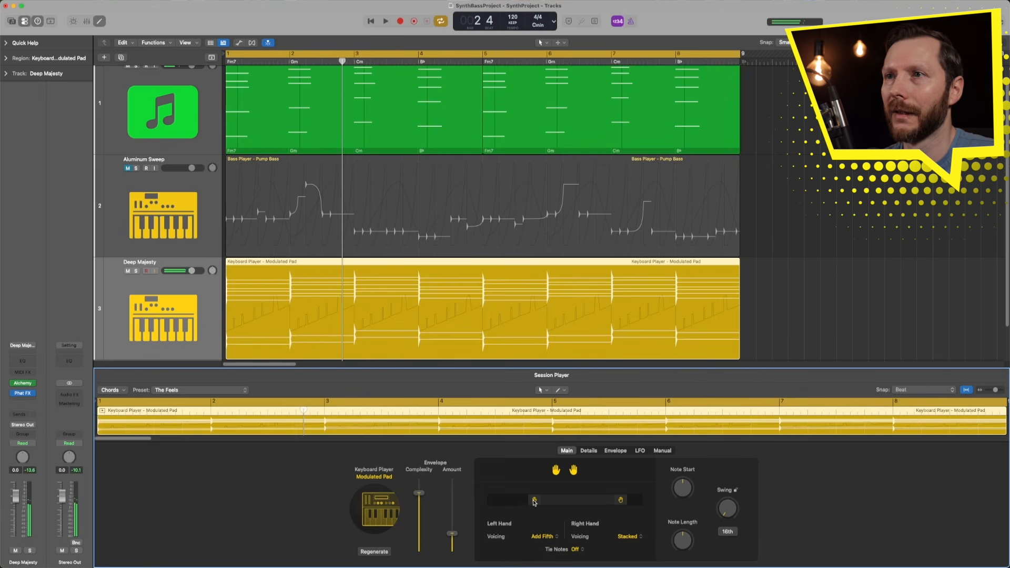
{"action": "left_click_drag", "start_coordinate": [534, 500], "coordinate": [495, 504]}
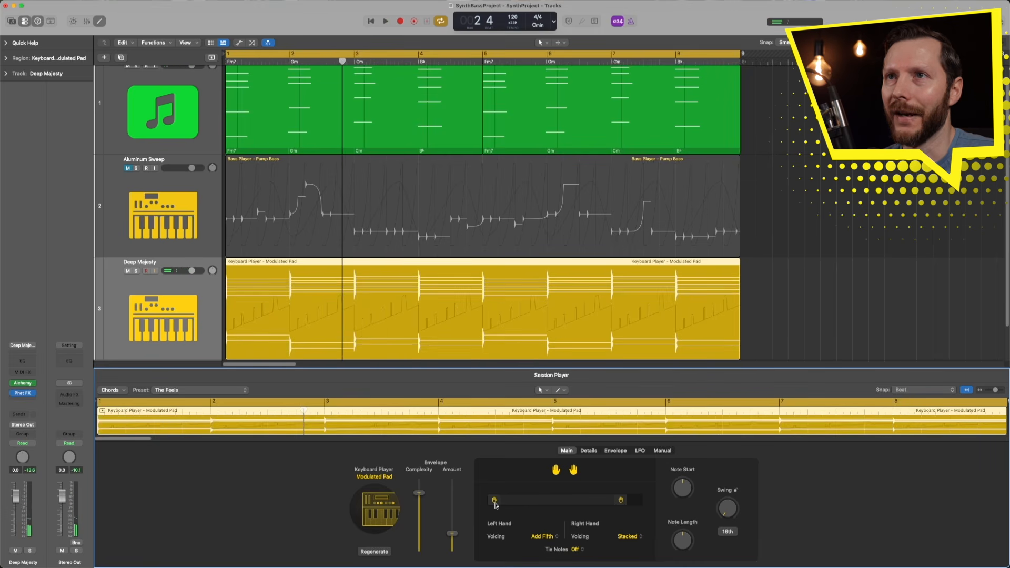
Bring the keyboard player's hands close together in the middle register, shift both slightly lower, and audition the narrower voicing.
{"action": "key", "text": "space"}
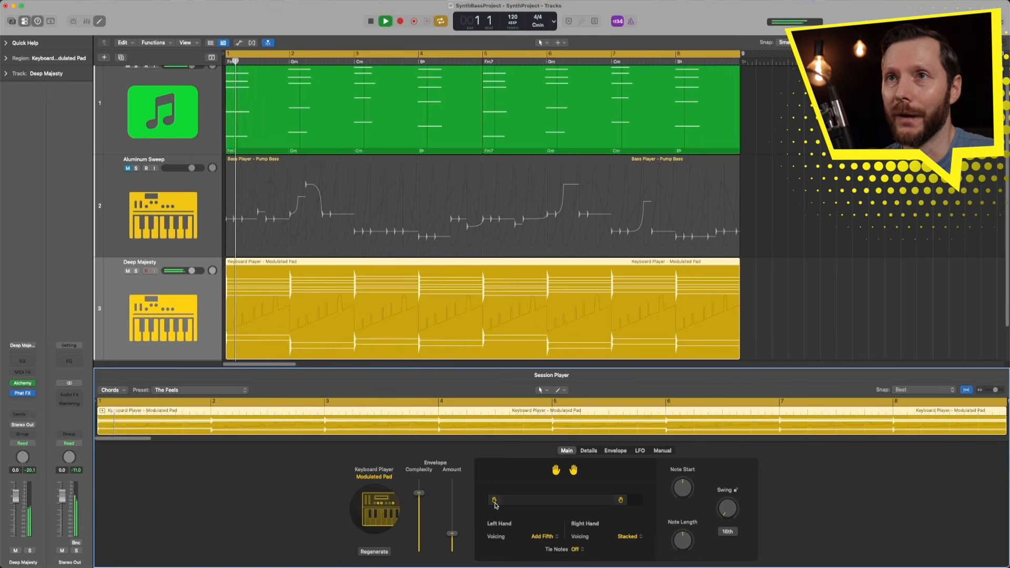
{"action": "left_click_drag", "start_coordinate": [495, 505], "coordinate": [556, 501]}
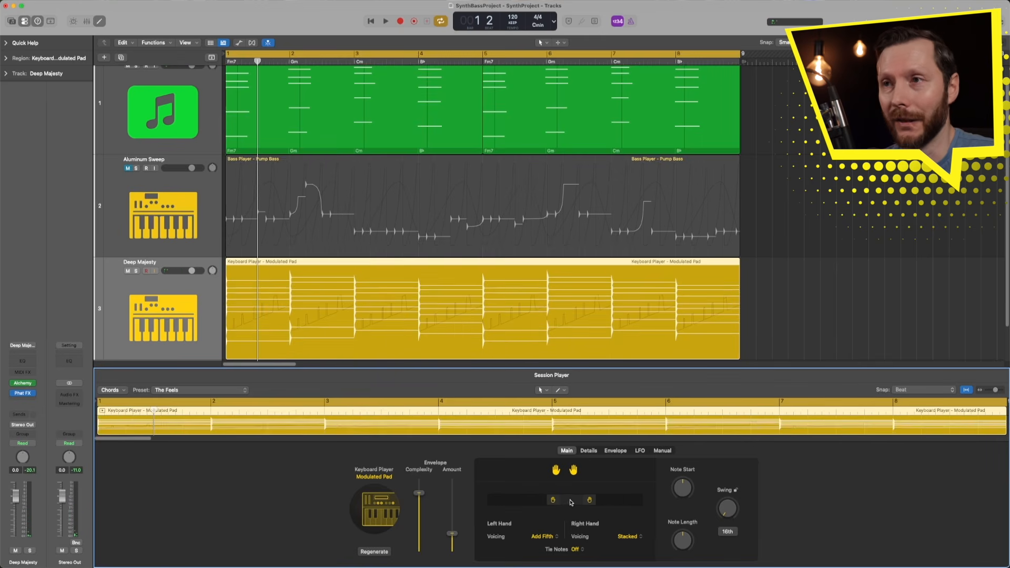
{"action": "left_click_drag", "start_coordinate": [574, 502], "coordinate": [554, 502]}
{"action": "key", "text": "space"}
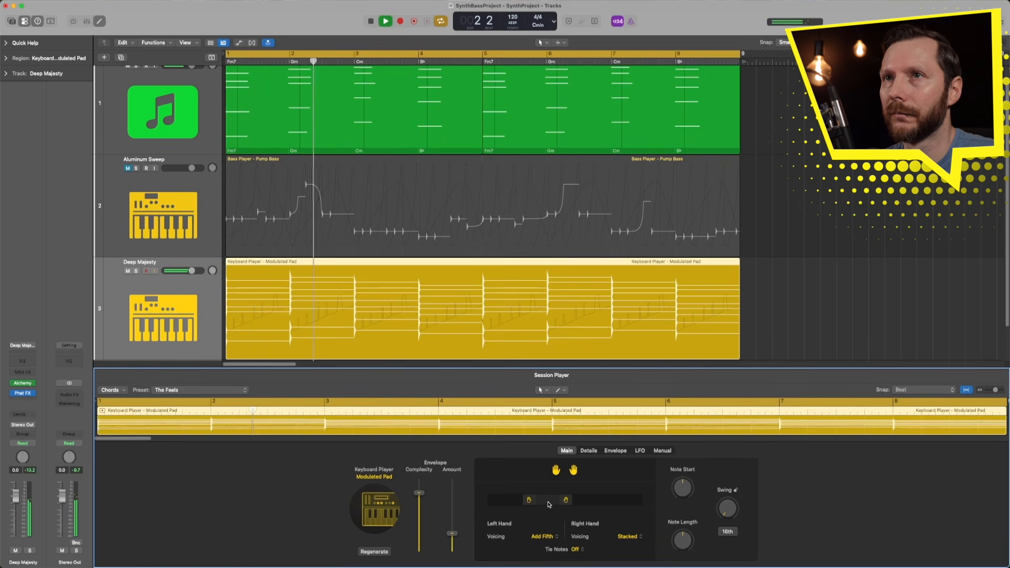
{"action": "left_click_drag", "start_coordinate": [565, 500], "coordinate": [562, 501]}
{"action": "key", "text": "space"}
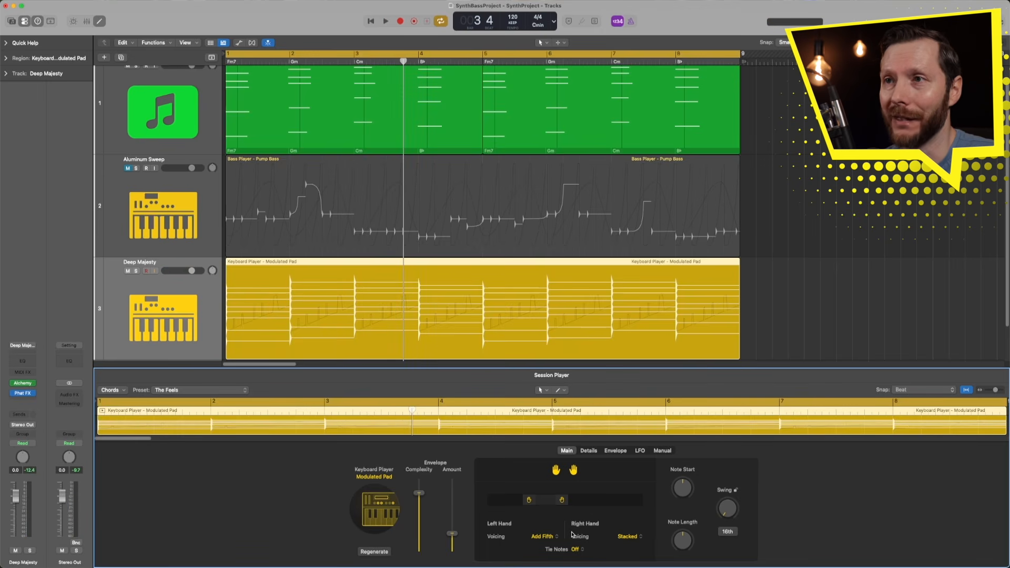
Try the keyboard player's left-hand voicing as Root Only, and change it to Root & Octave.
{"action": "left_click", "coordinate": [543, 538]}
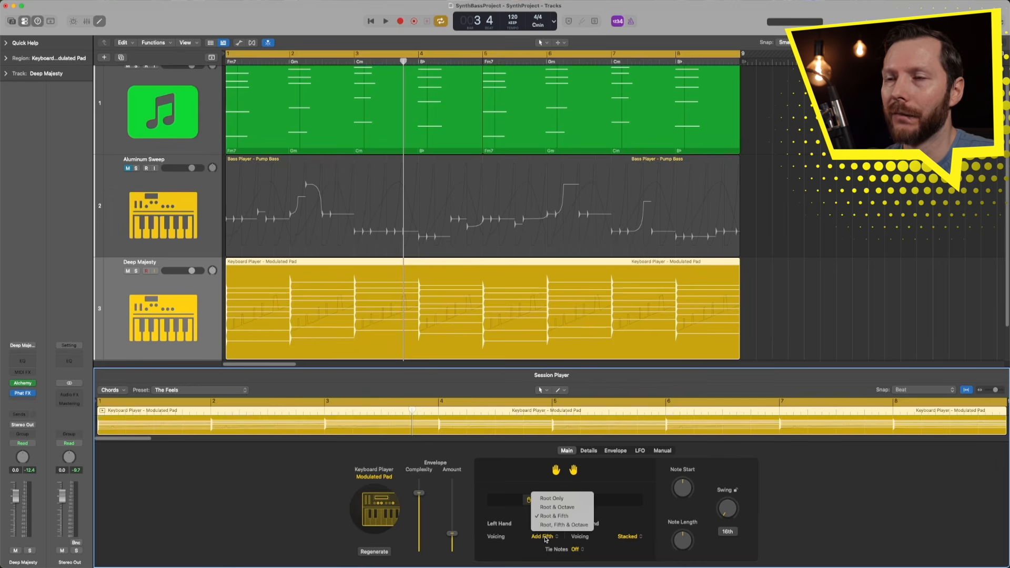
{"action": "left_click", "coordinate": [545, 538]}
{"action": "left_click", "coordinate": [542, 537]}
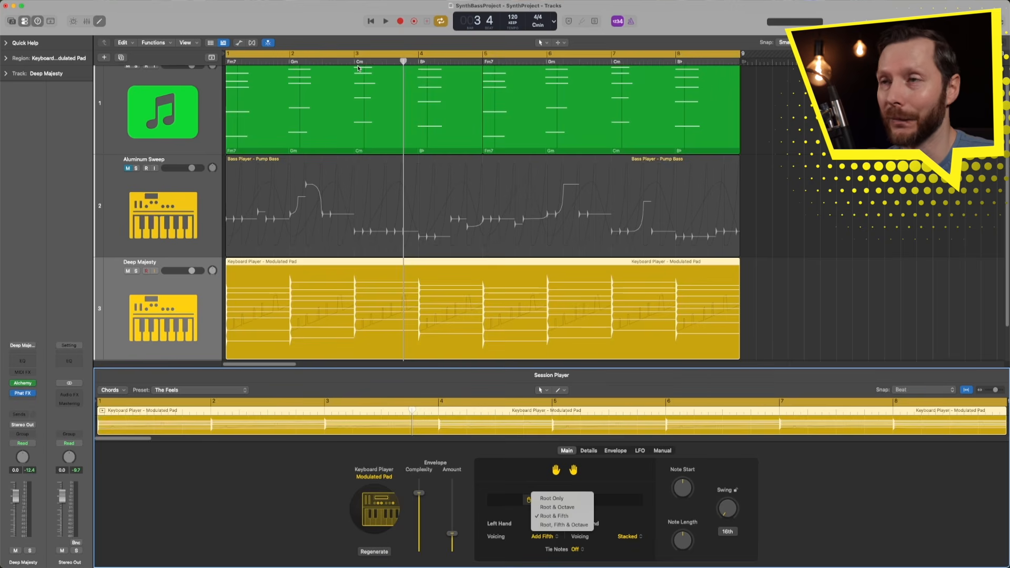
{"action": "left_click", "coordinate": [560, 501]}
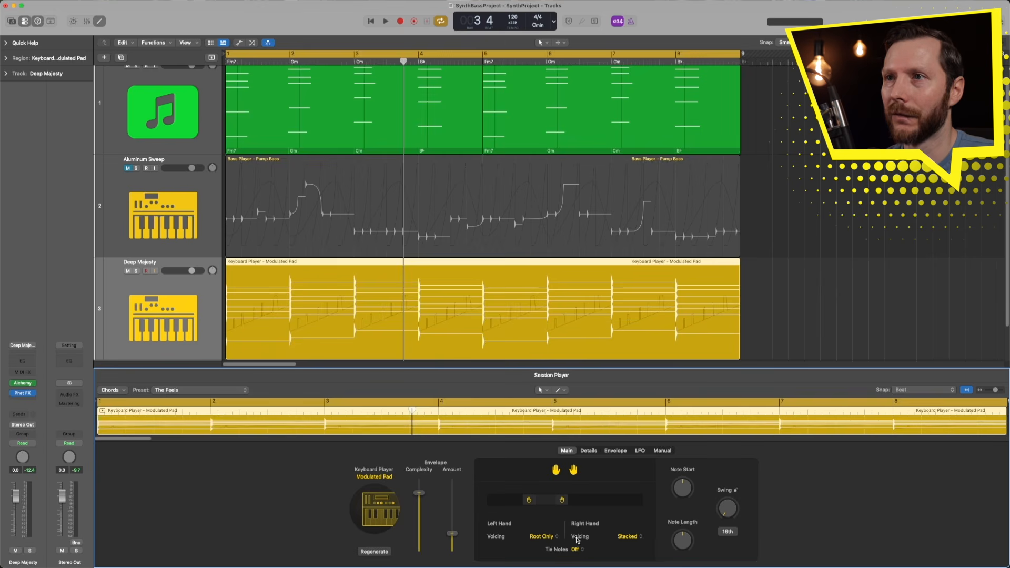
{"action": "left_click", "coordinate": [542, 536]}
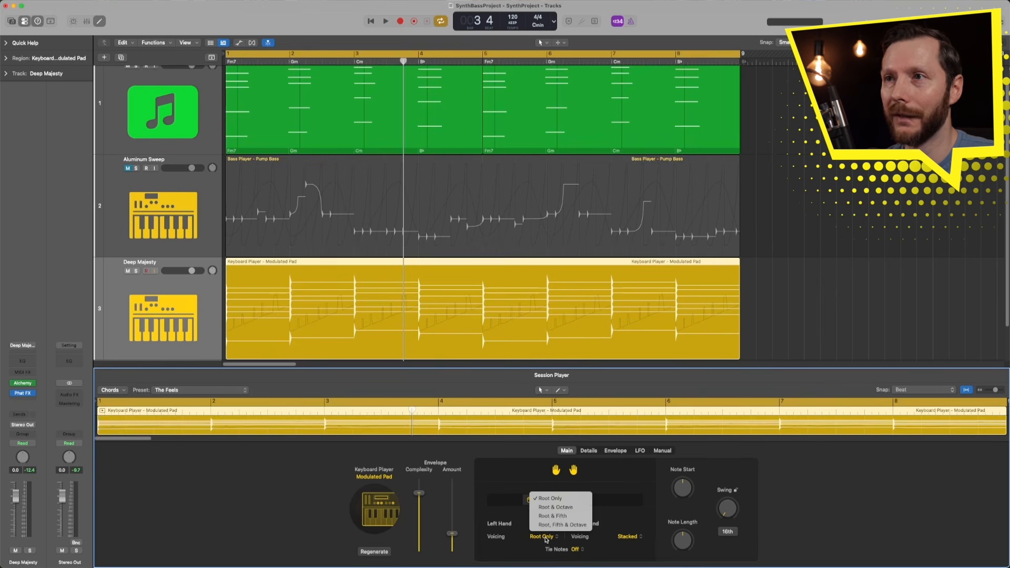
{"action": "left_click", "coordinate": [556, 507]}
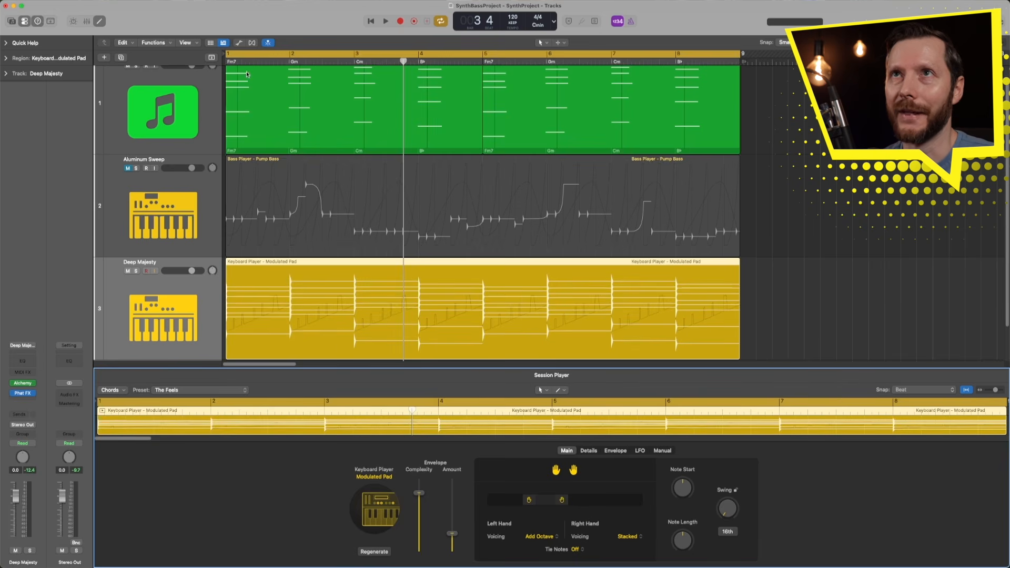
Return the playhead to bar 1, try the left-hand voicing as Root & Fifth, and restore Root & Octave.
{"action": "left_click_drag", "start_coordinate": [402, 62], "coordinate": [215, 62]}
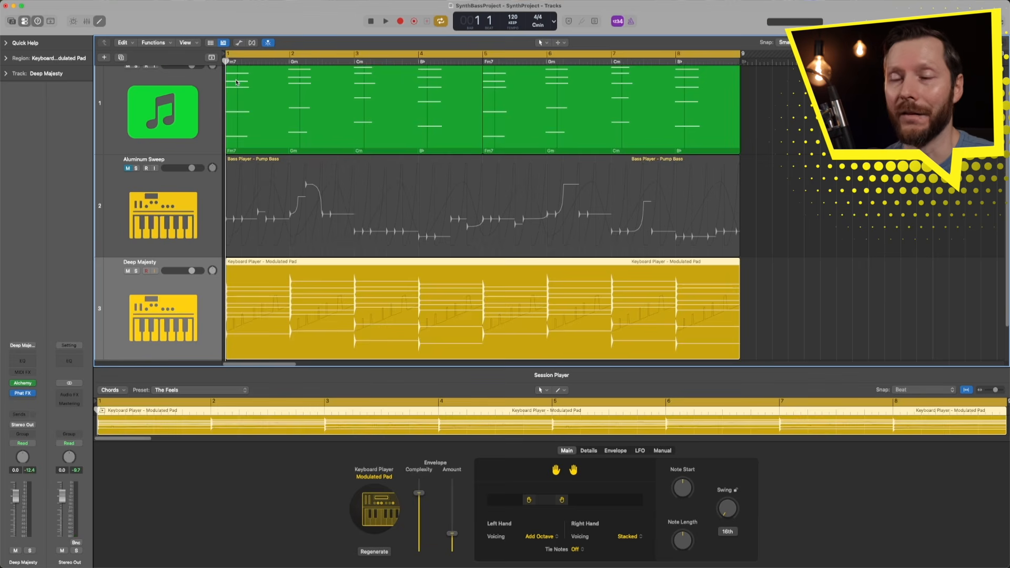
{"action": "left_click", "coordinate": [542, 536]}
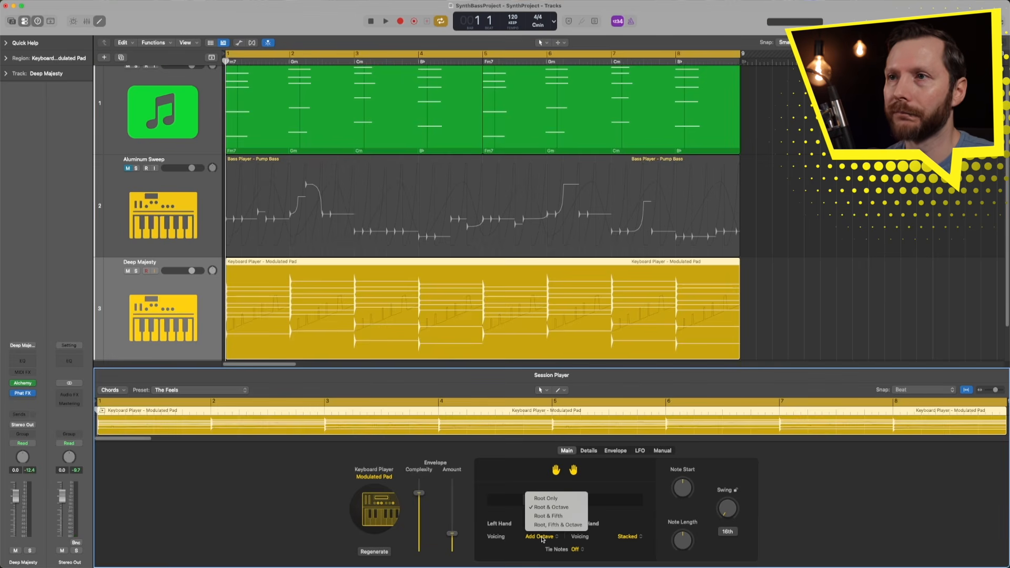
{"action": "left_click", "coordinate": [545, 516]}
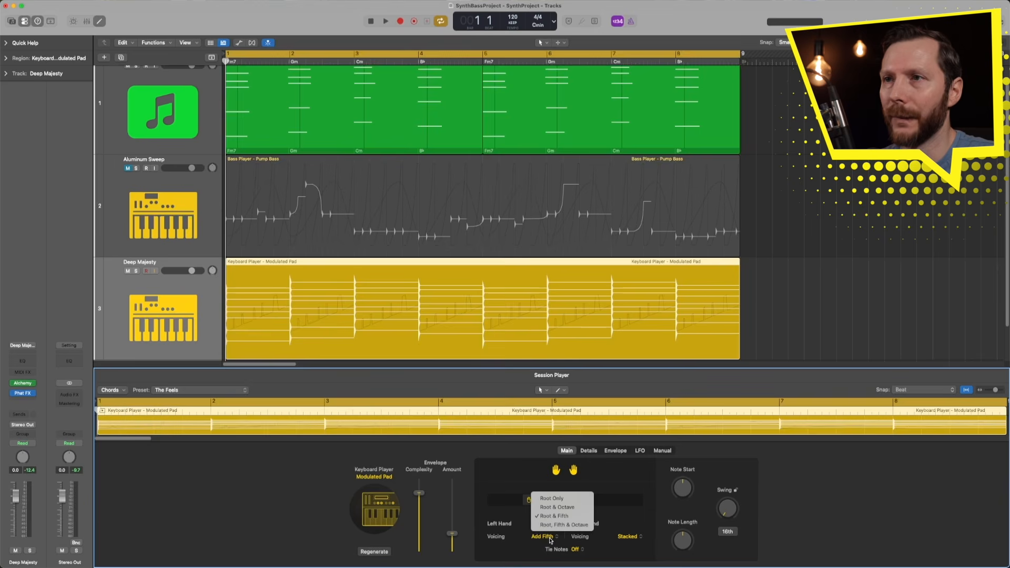
{"action": "left_click", "coordinate": [561, 508]}
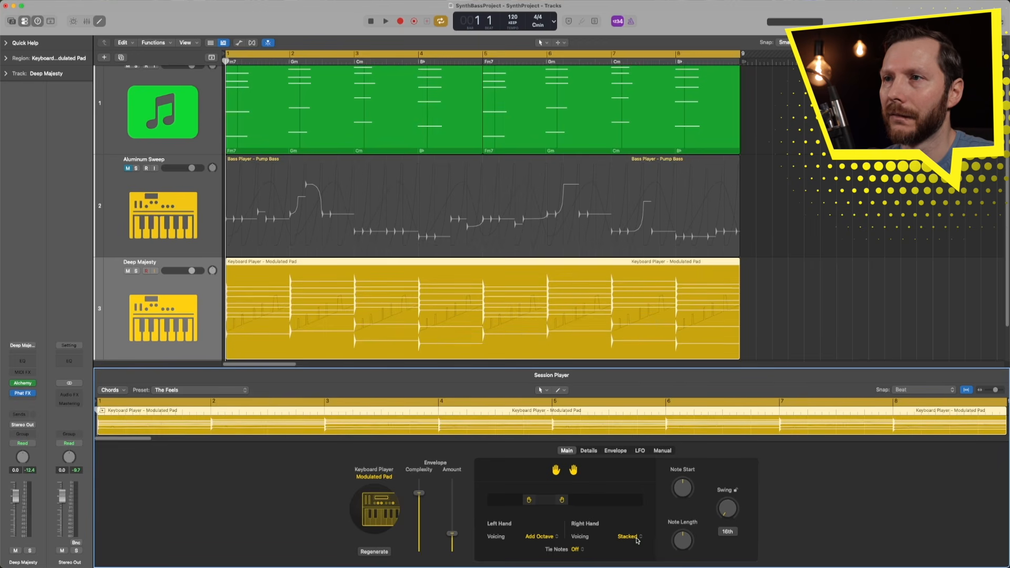
Set the keyboard player's right-hand voicing to 1 Voice and audition the part.
{"action": "left_click", "coordinate": [637, 539]}
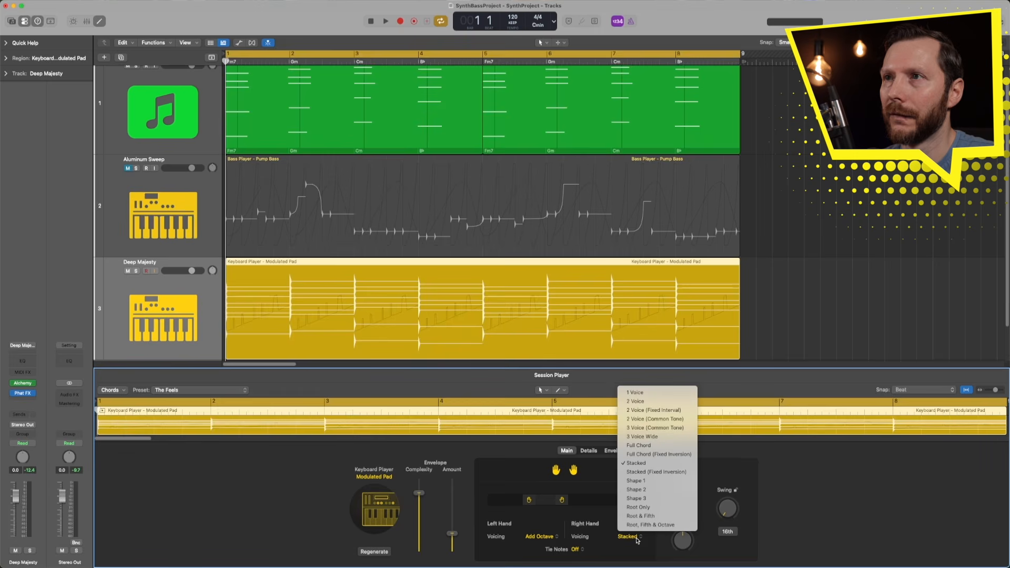
{"action": "left_click", "coordinate": [636, 393]}
{"action": "key", "text": "space"}
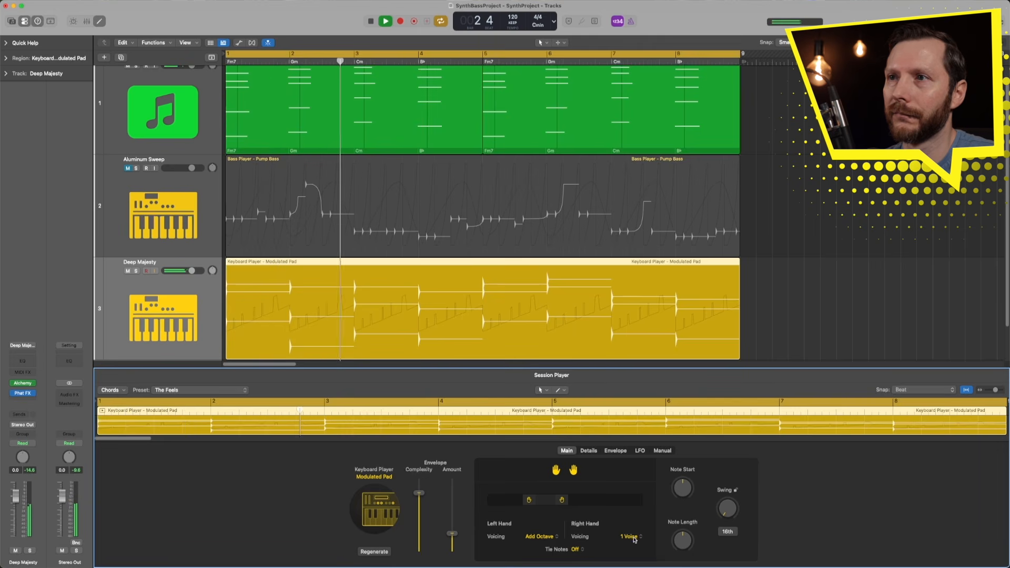
{"action": "key", "text": "space"}
Set the keyboard player's right-hand voicing to Full Chord and audition the part.
{"action": "left_click", "coordinate": [634, 539]}
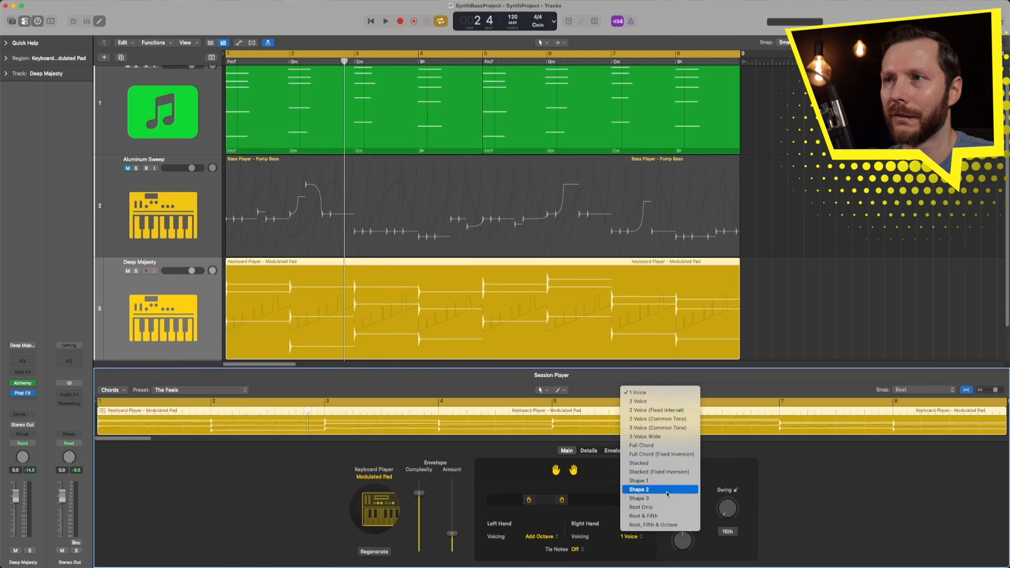
{"action": "left_click", "coordinate": [658, 448]}
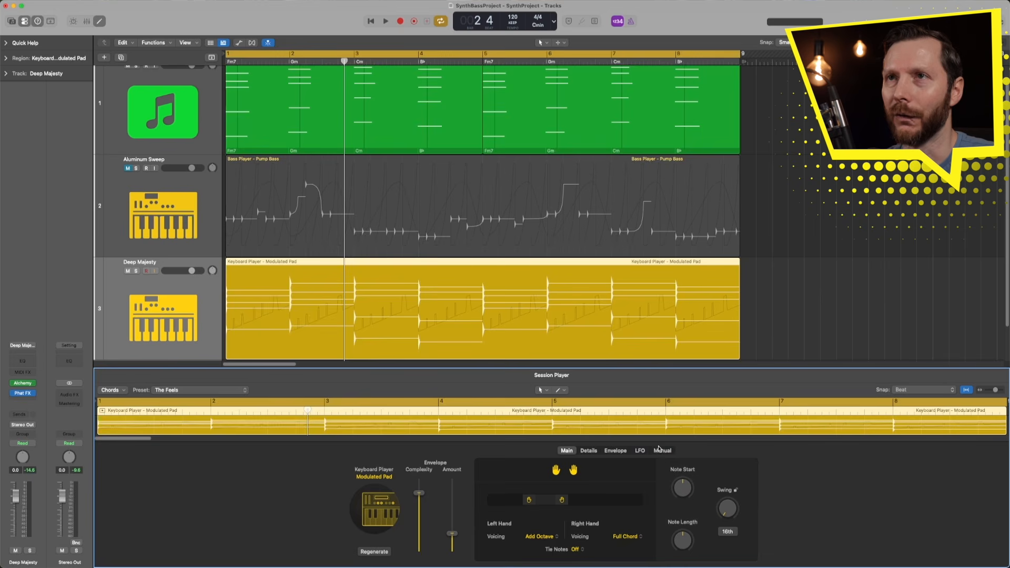
{"action": "key", "text": "space"}
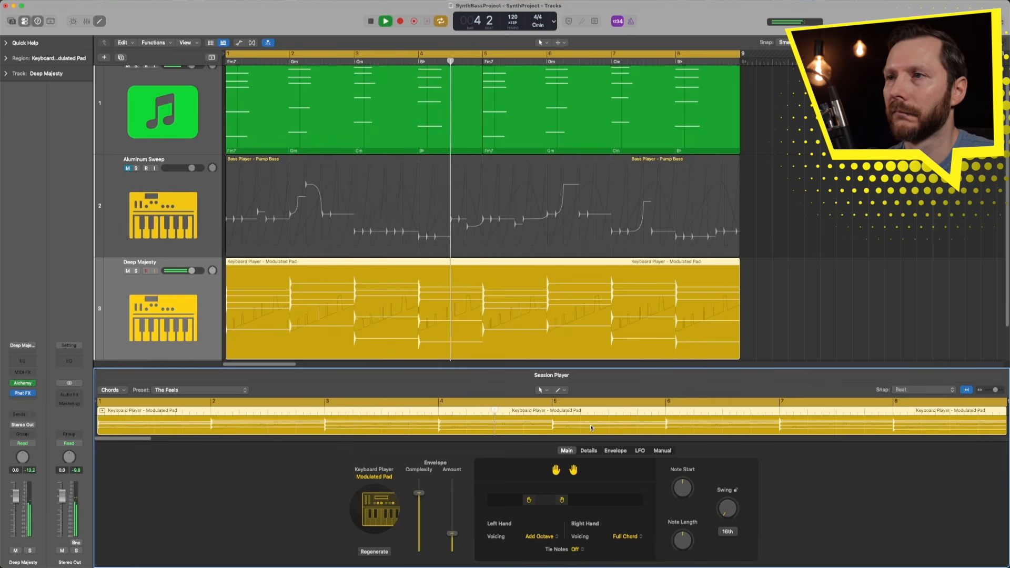
{"action": "key", "text": "space"}
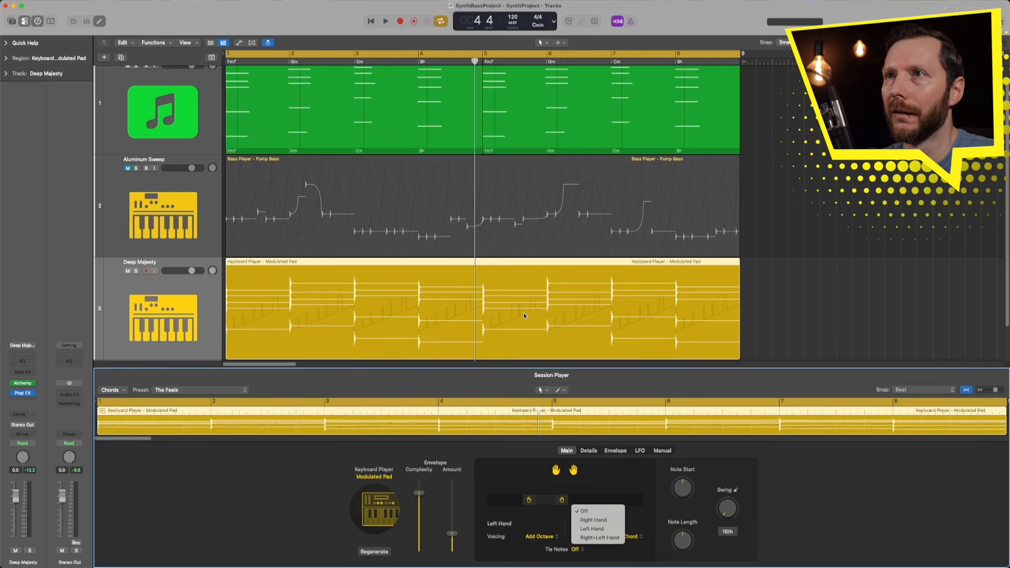
Set Tie Notes to Right Hand and play back the chord changes from bar 2.
{"action": "left_click", "coordinate": [595, 521]}
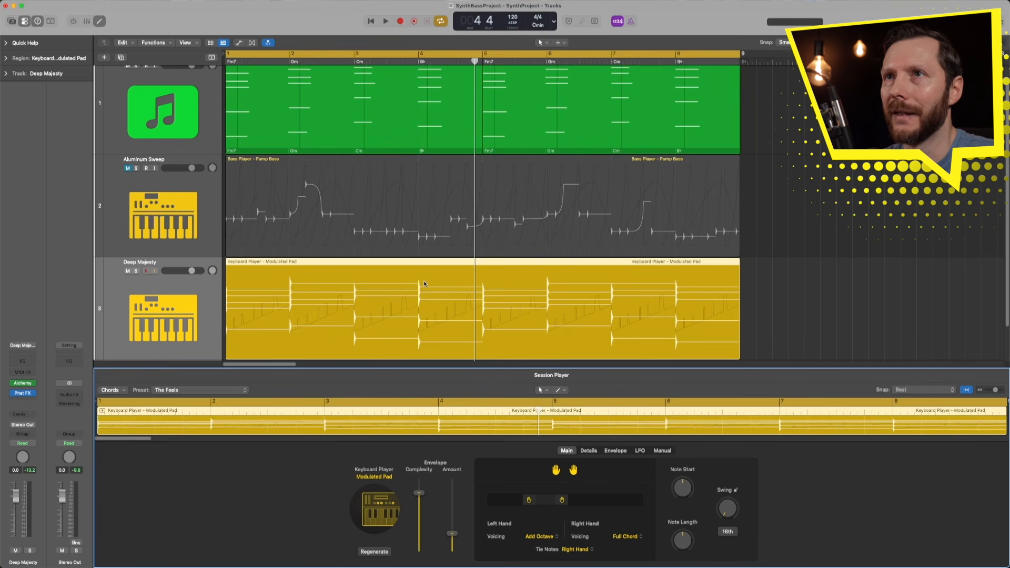
{"action": "left_click", "coordinate": [289, 62]}
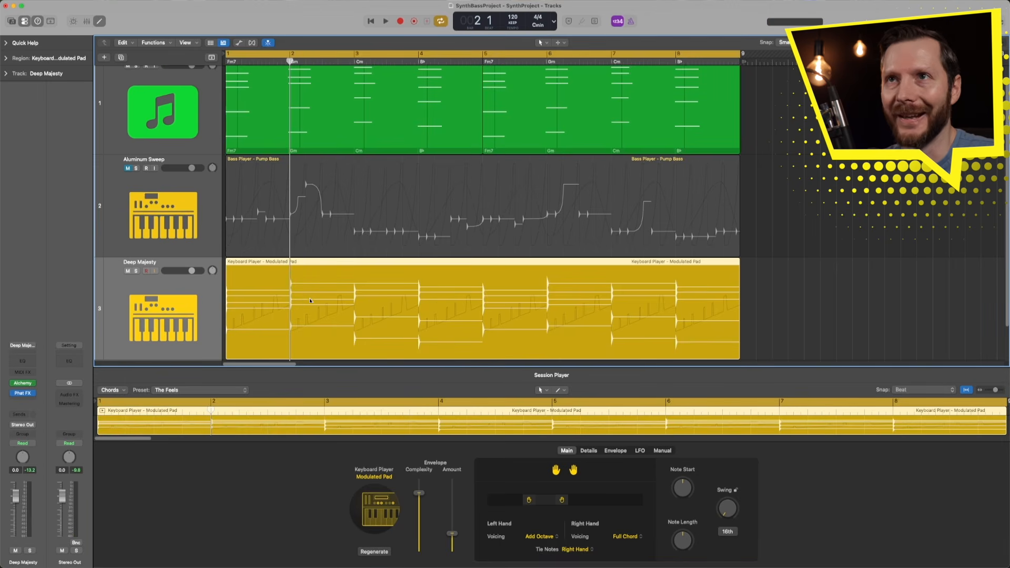
{"action": "left_click", "coordinate": [355, 61]}
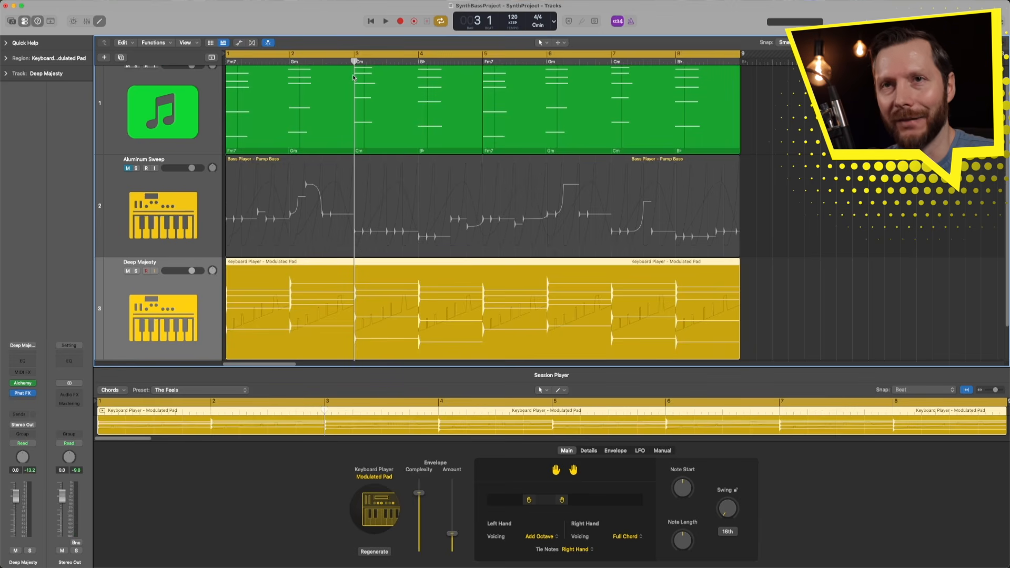
{"action": "left_click", "coordinate": [289, 62]}
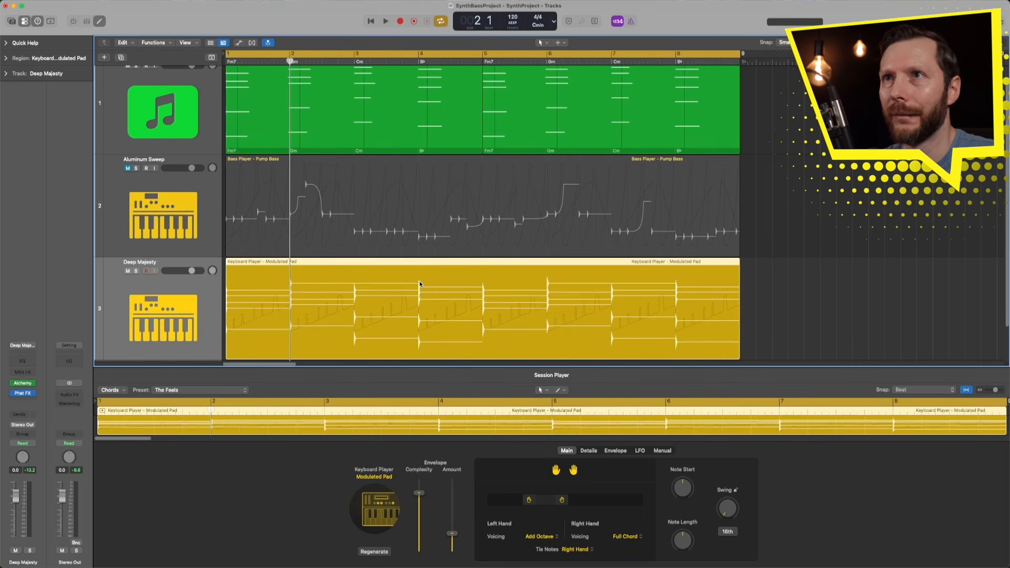
{"action": "key", "text": "space"}
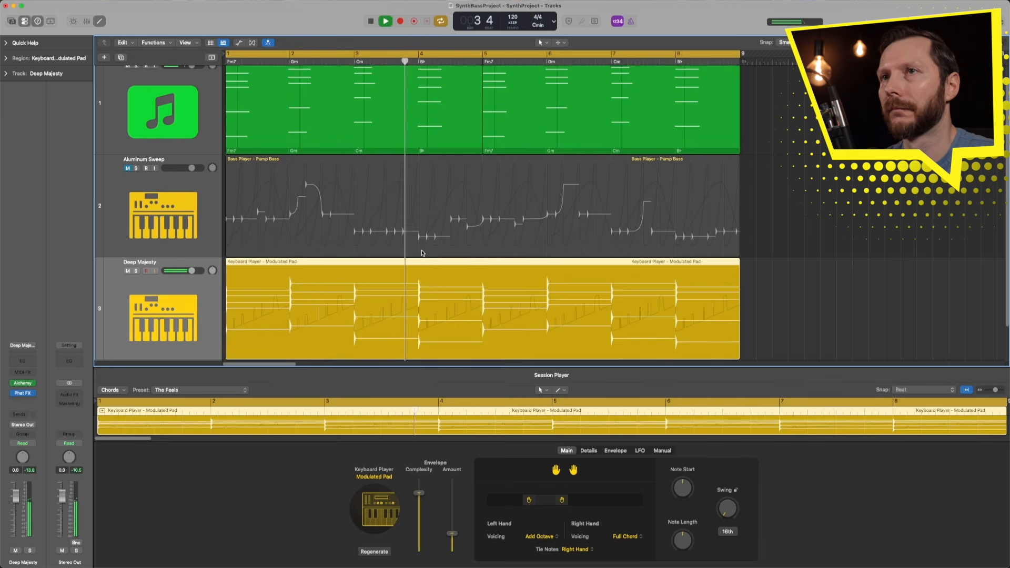
{"action": "key", "text": "space"}
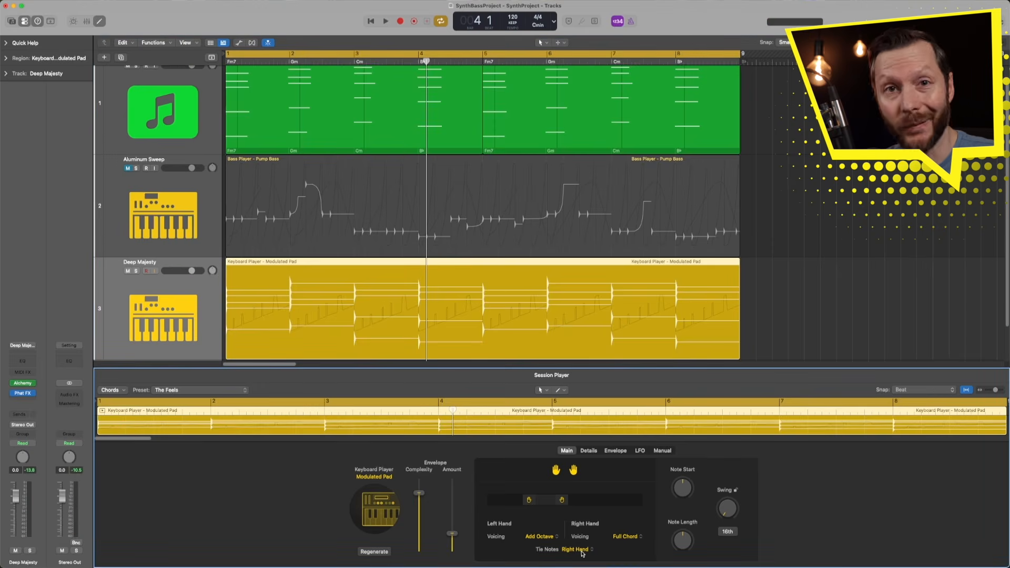
Try Tie Notes on Right+Left Hand, and turn Tie Notes off.
{"action": "left_click", "coordinate": [576, 550]}
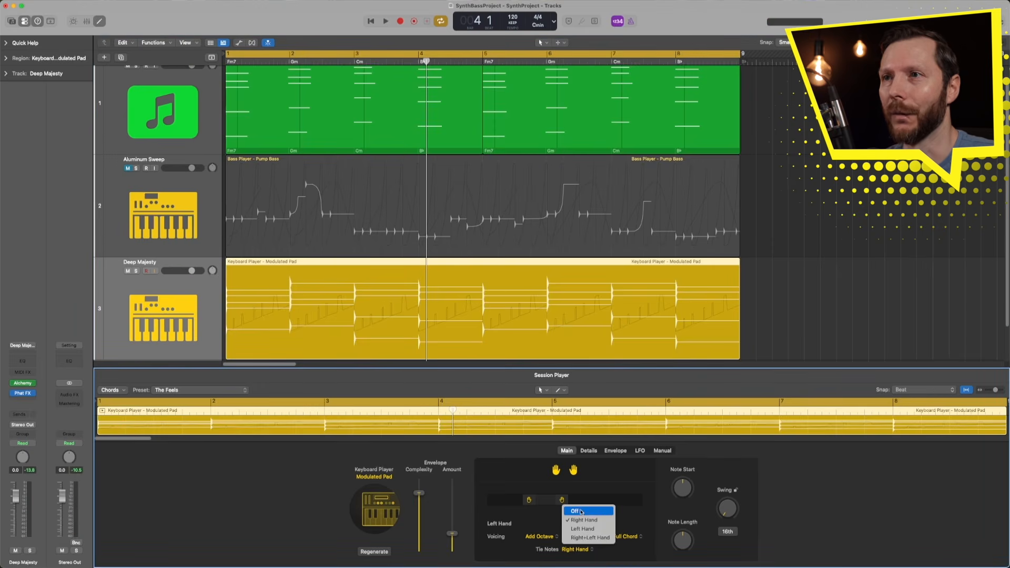
{"action": "left_click", "coordinate": [590, 538]}
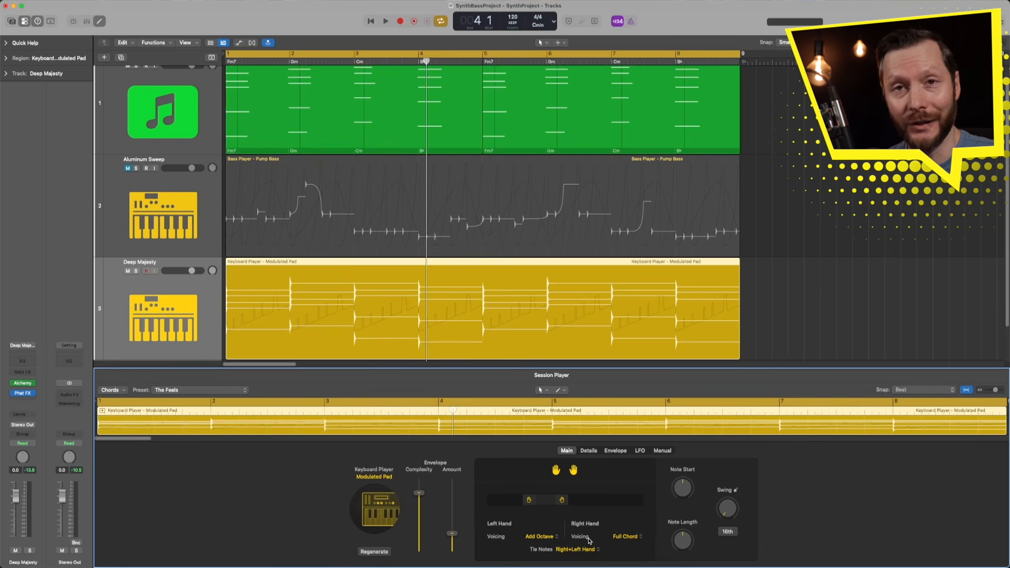
{"action": "left_click", "coordinate": [588, 550]}
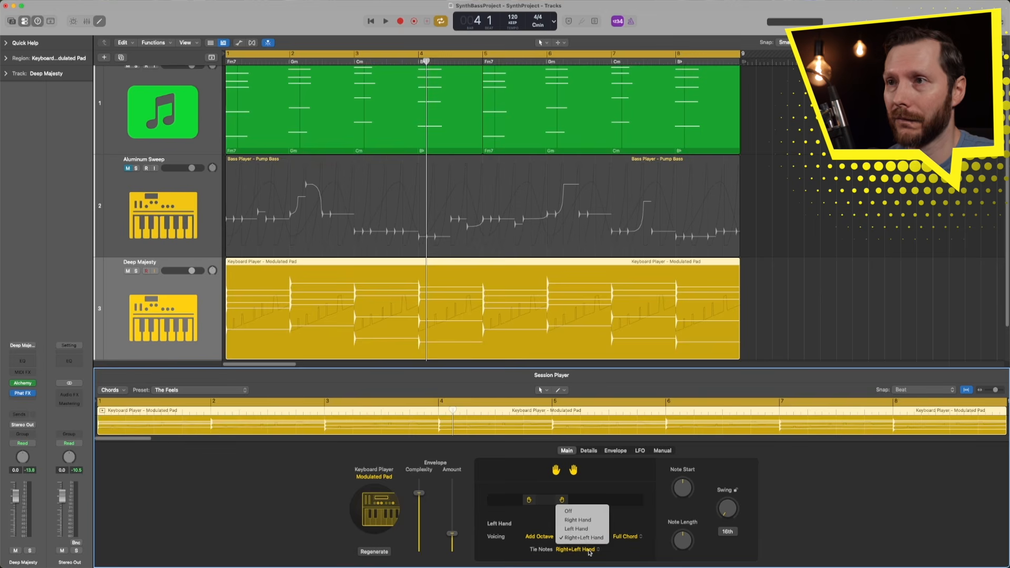
{"action": "left_click", "coordinate": [582, 517]}
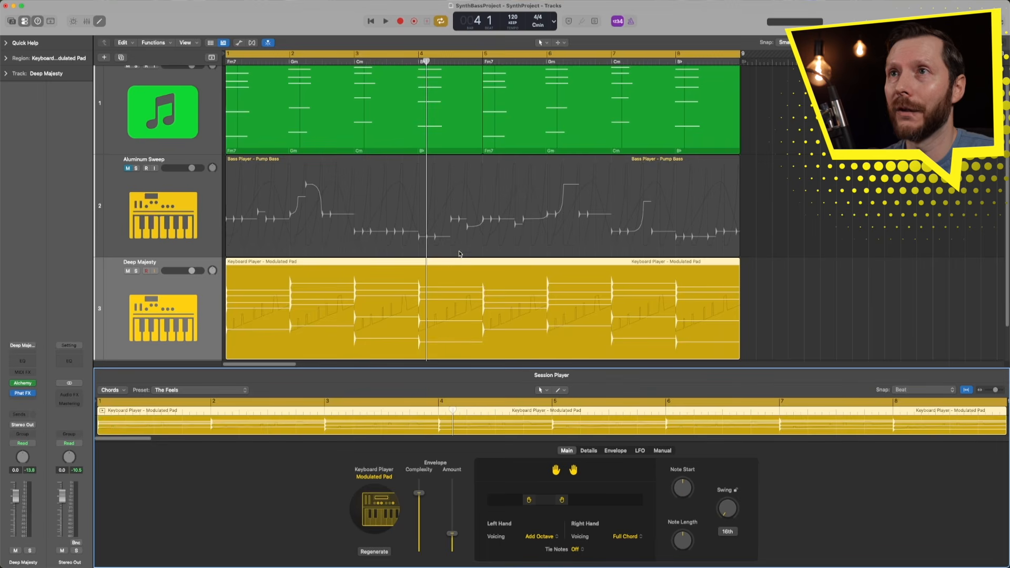
Place the playhead at bar 4, try raising the pad's Note Start to 74%, and reset it to its default.
{"action": "scroll", "coordinate": [412, 301], "scroll_direction": "up", "scroll_amount": 5}
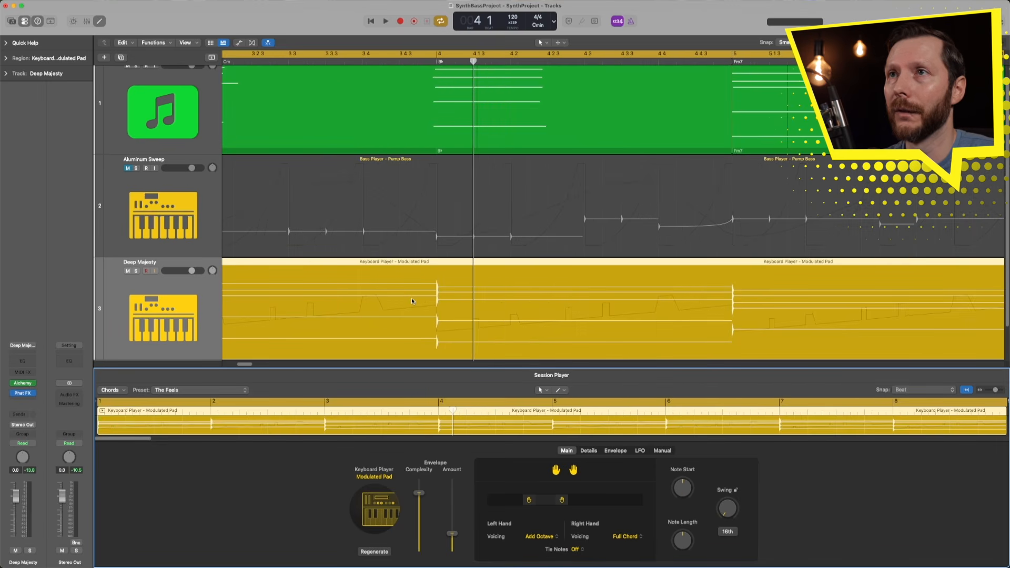
{"action": "left_click", "coordinate": [438, 61]}
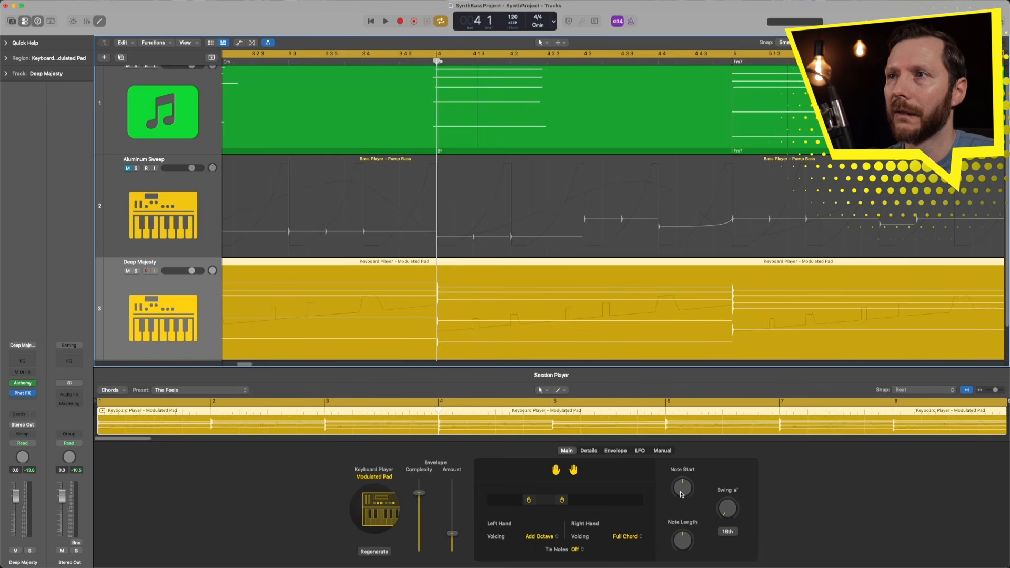
{"action": "mouse_move", "coordinate": [680, 492]}
{"action": "left_mouse_down"}
{"action": "mouse_move", "coordinate": [681, 447]}
{"action": "mouse_move", "coordinate": [684, 500]}
{"action": "left_mouse_up"}
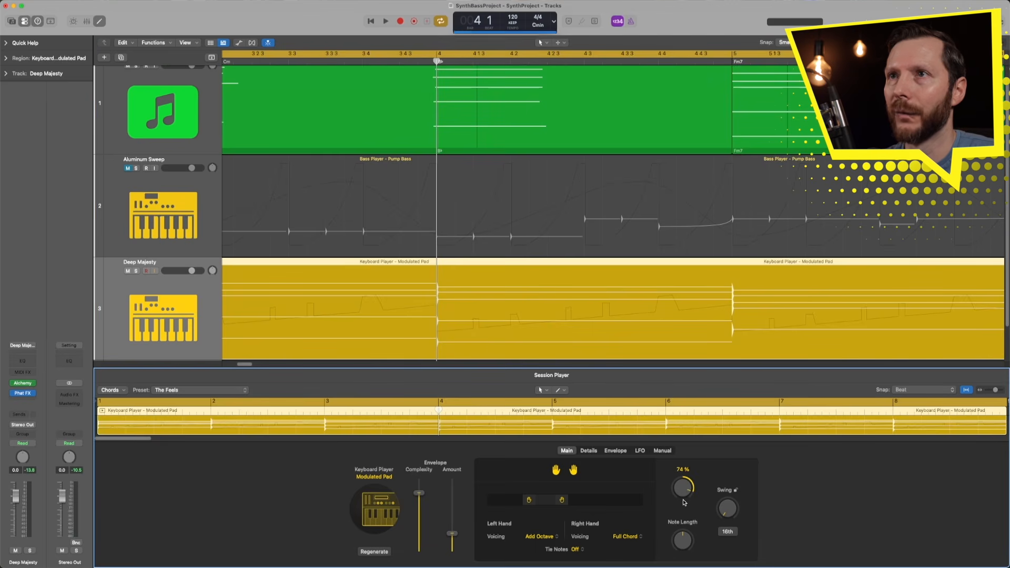
{"action": "left_click_drag", "start_coordinate": [682, 486], "coordinate": [685, 495]}
{"action": "left_click", "coordinate": [684, 490], "text": "alt"}
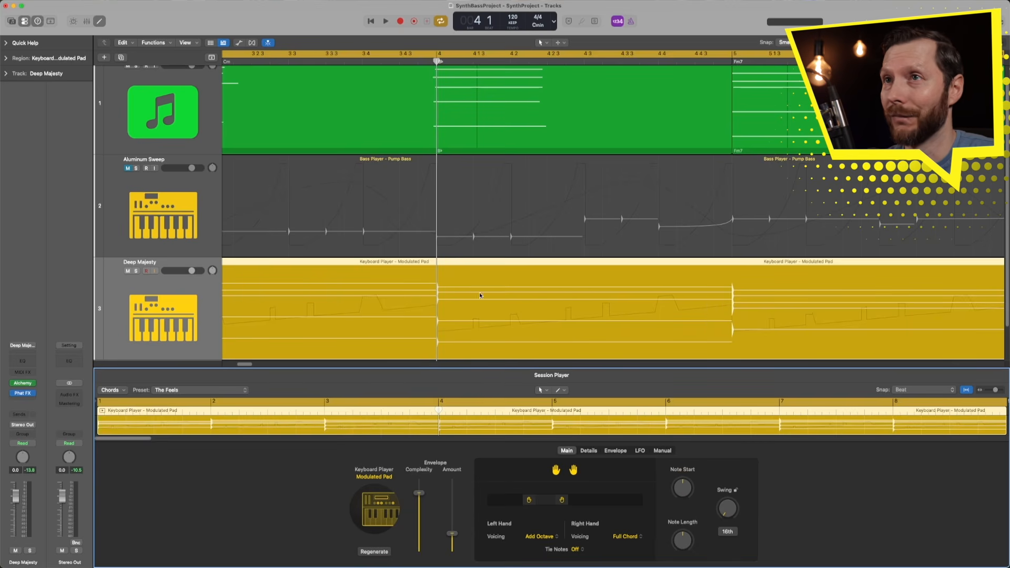
Try shortening the pad's notes with Note Length, reset it to its default, and leave Swing at 50%.
{"action": "left_click_drag", "start_coordinate": [683, 547], "coordinate": [679, 488]}
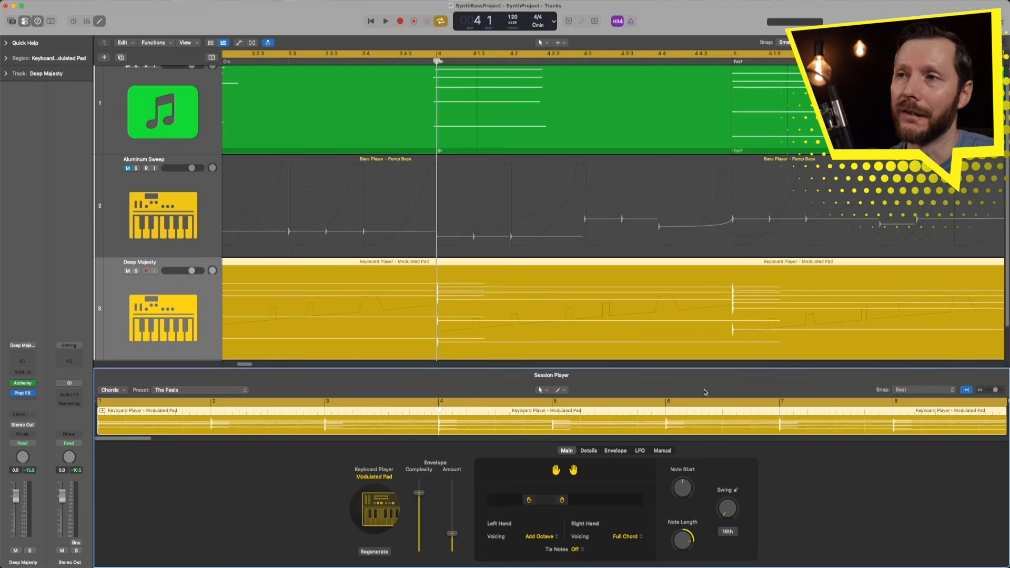
{"action": "left_click", "coordinate": [682, 543], "text": "alt"}
{"action": "left_click_drag", "start_coordinate": [728, 510], "coordinate": [730, 506]}
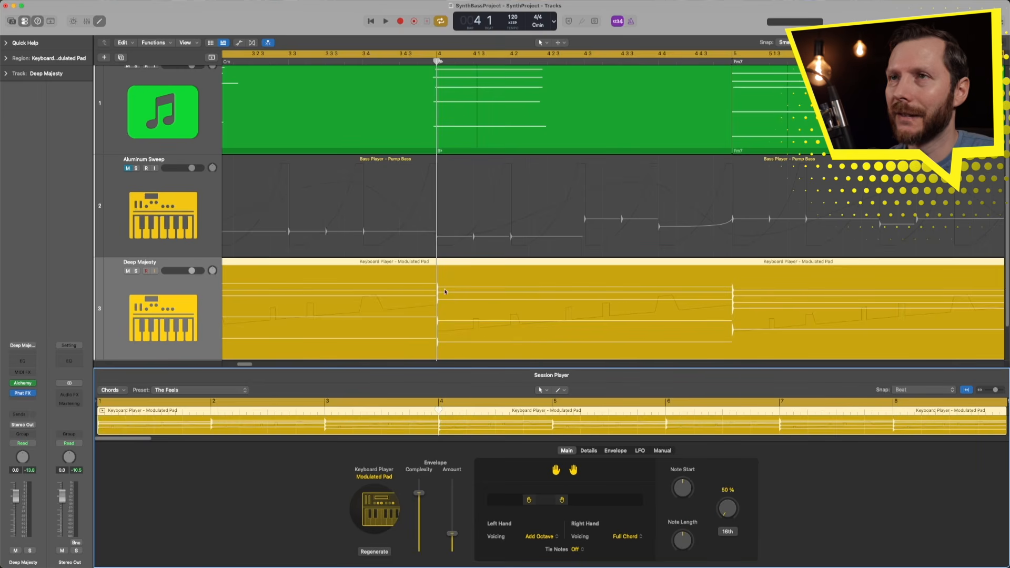
Try raising the pad's Swing in stages to 58%, 68% and 70%, and start playback from bar 1.
{"action": "scroll", "coordinate": [450, 295], "scroll_direction": "up", "scroll_amount": 1}
{"action": "scroll", "coordinate": [449, 295], "scroll_direction": "down", "scroll_amount": 6}
{"action": "scroll", "coordinate": [448, 297], "scroll_direction": "down", "scroll_amount": 3}
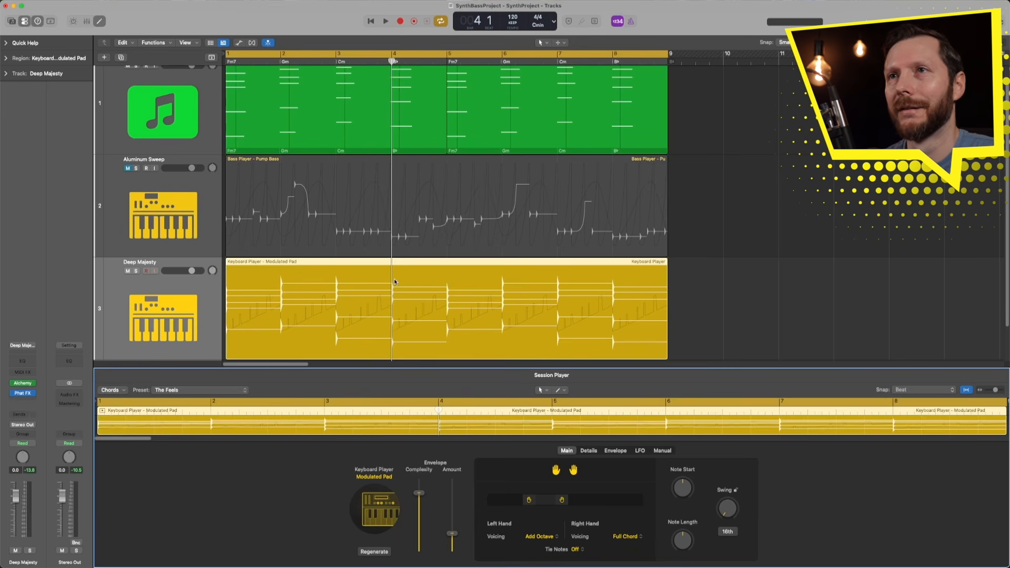
{"action": "left_click_drag", "start_coordinate": [730, 517], "coordinate": [727, 502]}
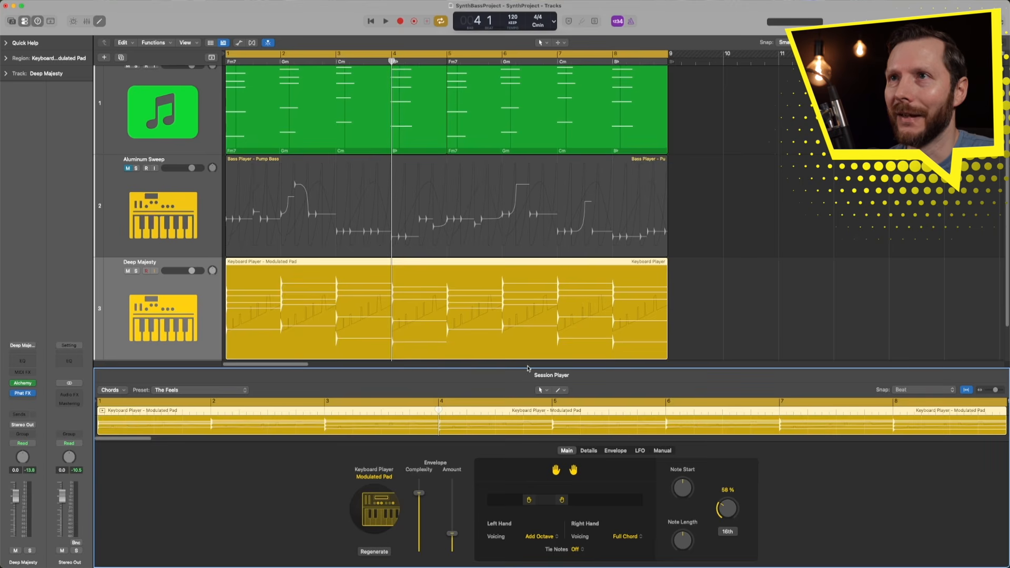
{"action": "scroll", "coordinate": [487, 317], "scroll_direction": "up", "scroll_amount": 5}
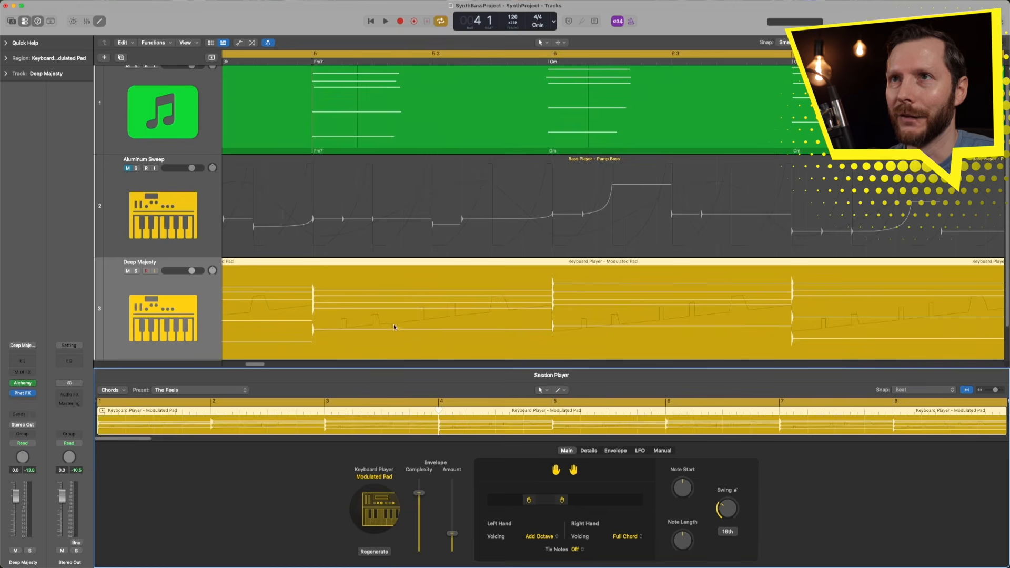
{"action": "left_click_drag", "start_coordinate": [727, 507], "coordinate": [730, 501]}
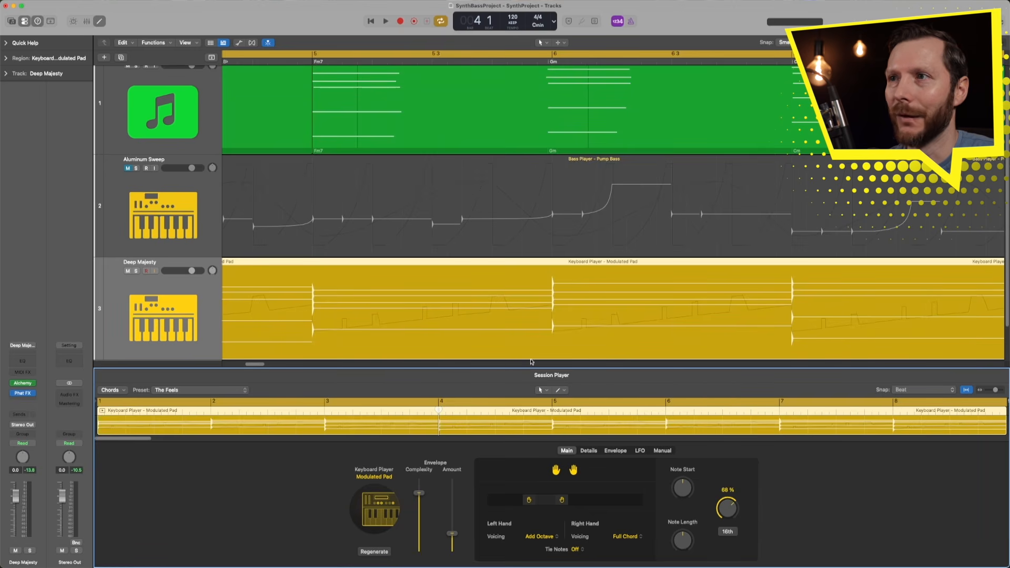
{"action": "left_click_drag", "start_coordinate": [725, 512], "coordinate": [725, 509]}
{"action": "key", "text": "space"}
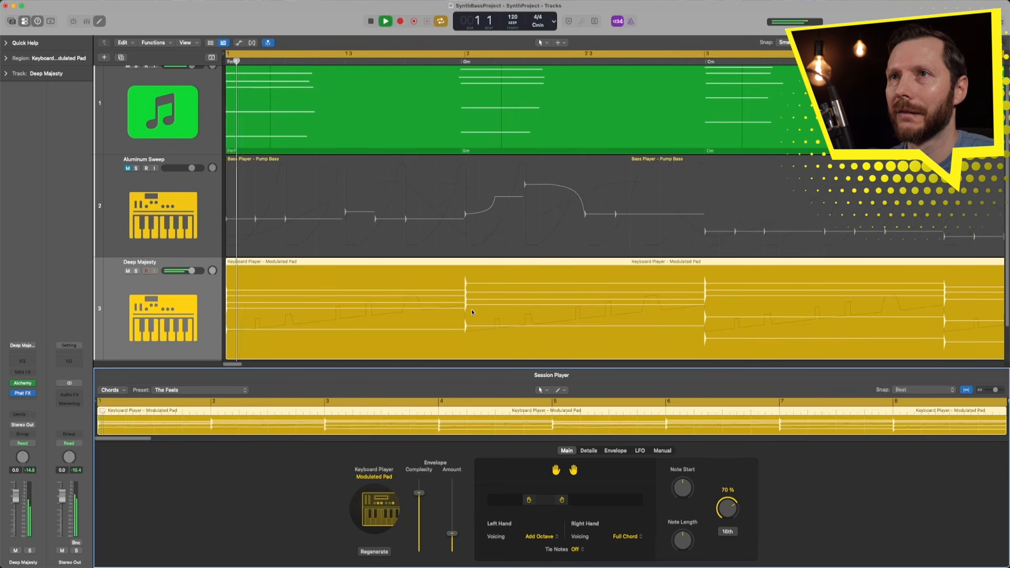
Try more Swing with the 8th-note setting during playback, return to 16th with Swing at its default, and stop playback.
{"action": "left_click_drag", "start_coordinate": [728, 511], "coordinate": [734, 509]}
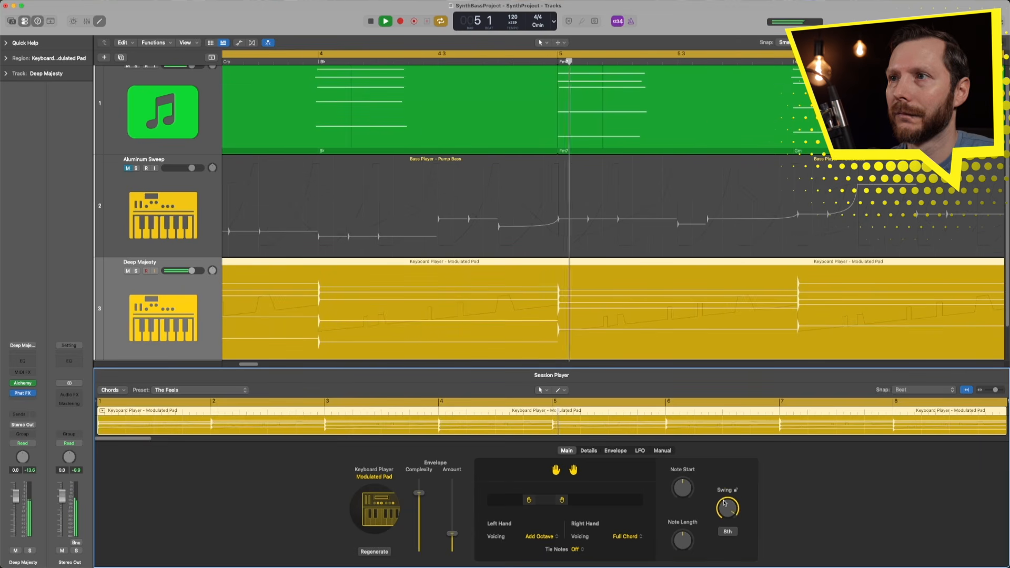
{"action": "mouse_move", "coordinate": [726, 507]}
{"action": "left_mouse_down"}
{"action": "mouse_move", "coordinate": [729, 521]}
{"action": "mouse_move", "coordinate": [728, 509]}
{"action": "left_mouse_up"}
{"action": "key", "text": "space"}
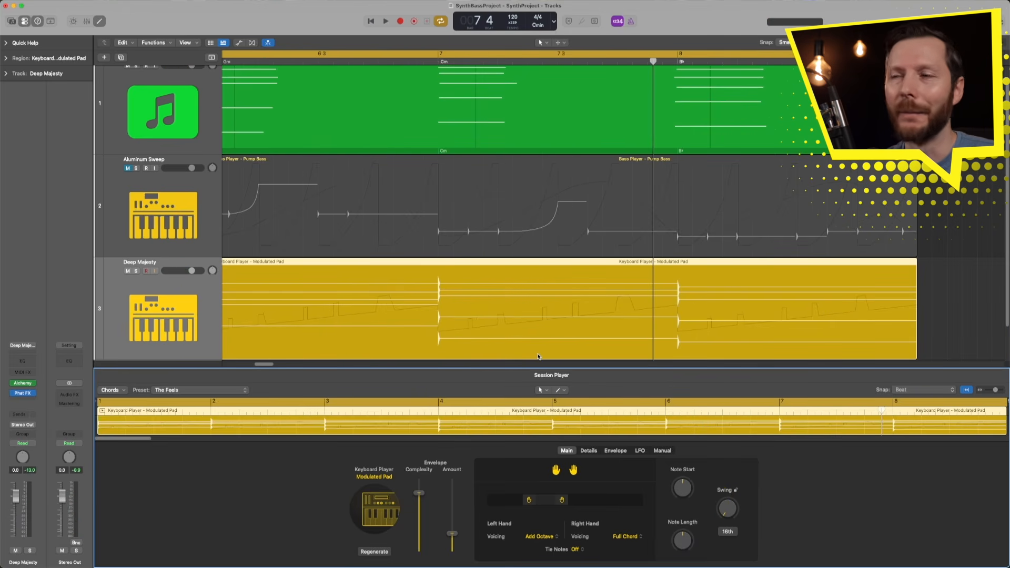
Show the Keyboard Player's Details settings, raise Strum through 79% to 100%, and play back the strummed pad chords.
{"action": "scroll", "coordinate": [513, 306], "scroll_direction": "down", "scroll_amount": 5}
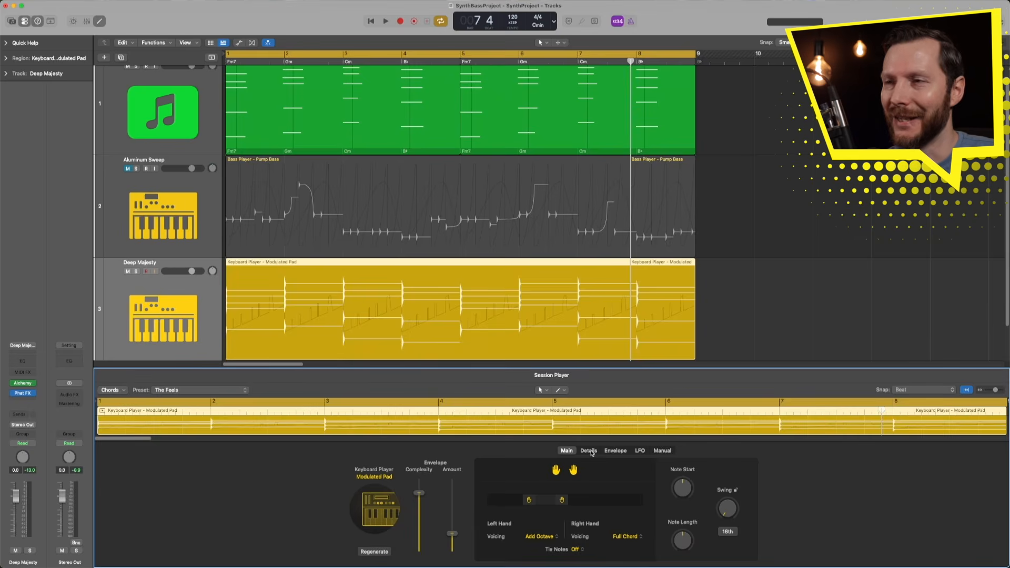
{"action": "left_click", "coordinate": [589, 451]}
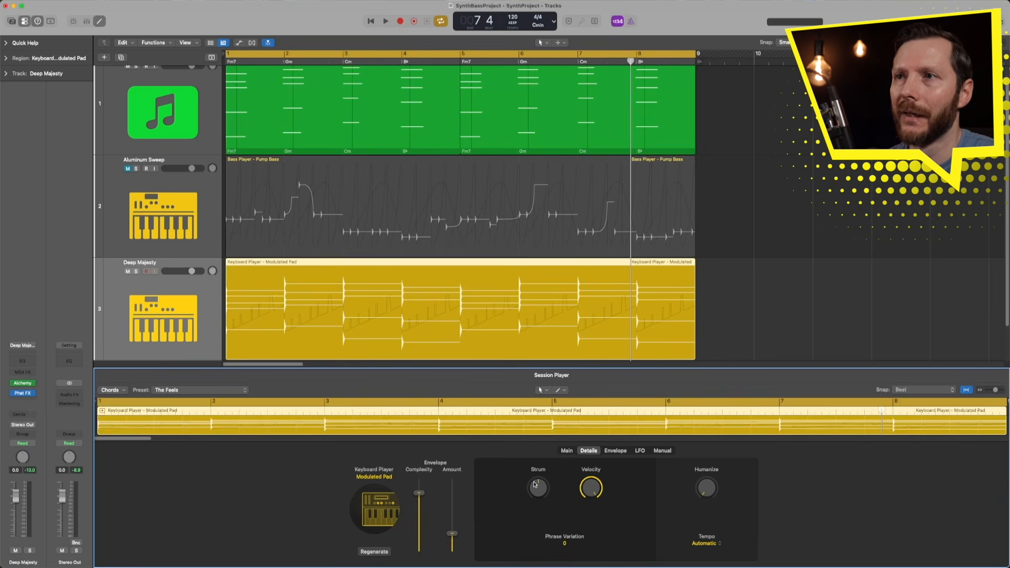
{"action": "scroll", "coordinate": [484, 331], "scroll_direction": "up", "scroll_amount": 3}
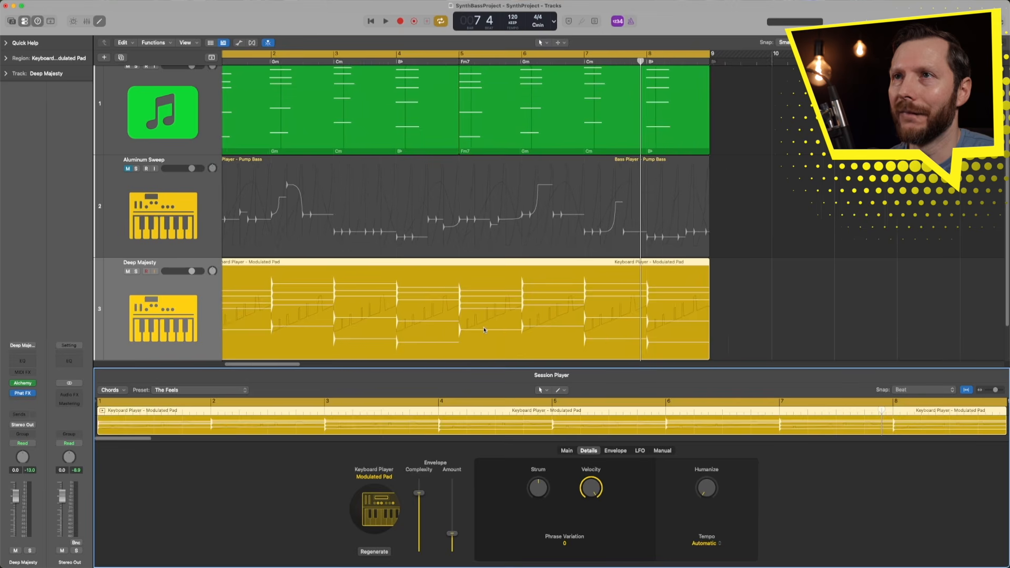
{"action": "left_click_drag", "start_coordinate": [537, 492], "coordinate": [540, 463]}
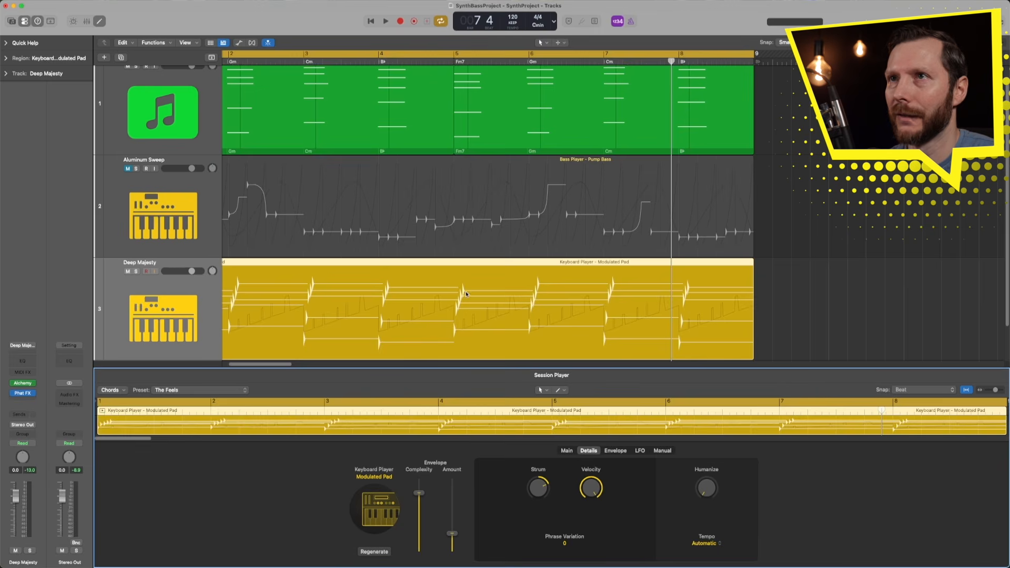
{"action": "left_click_drag", "start_coordinate": [540, 473], "coordinate": [541, 454]}
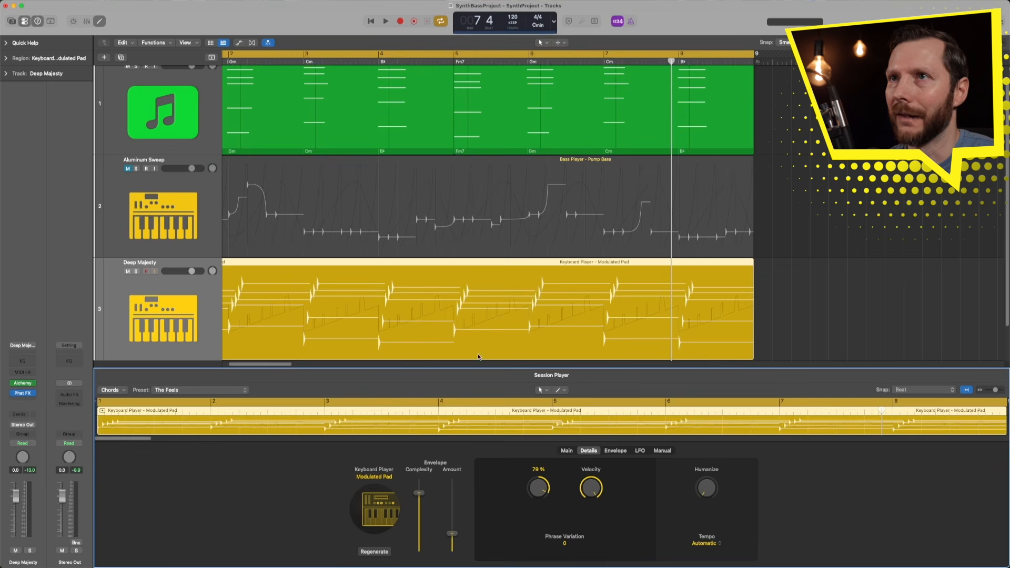
{"action": "left_click_drag", "start_coordinate": [543, 496], "coordinate": [541, 465]}
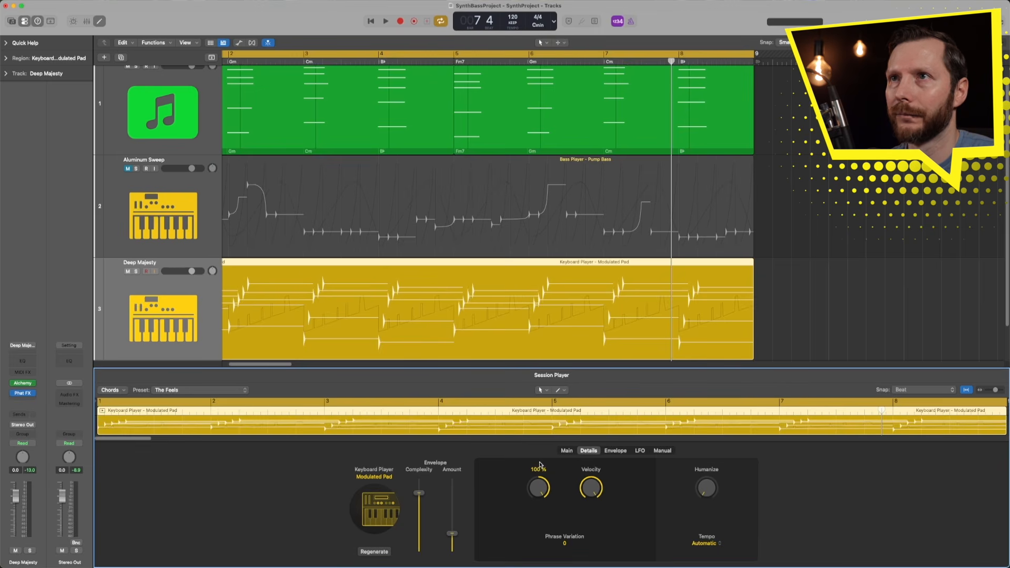
{"action": "key", "text": "space"}
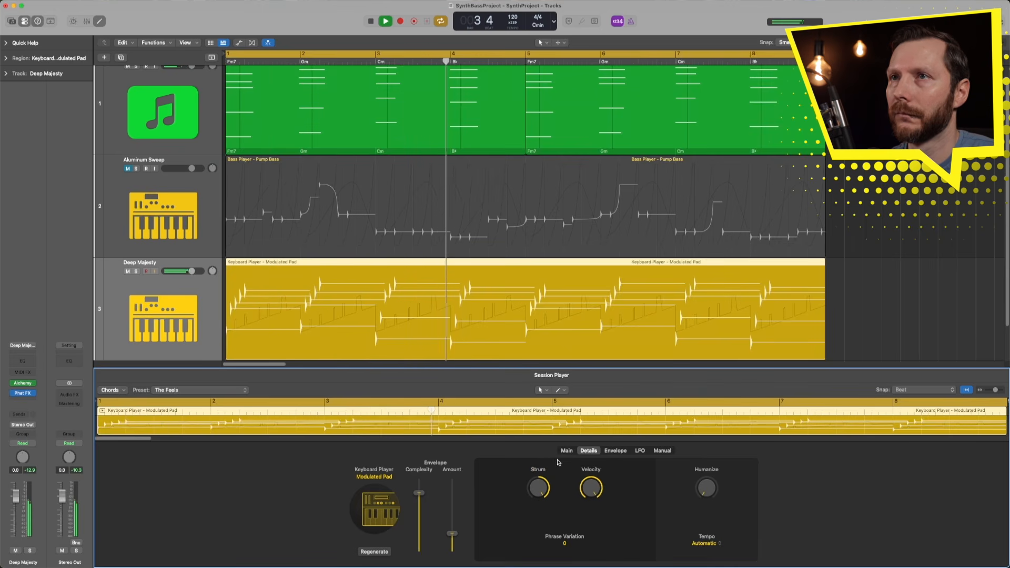
{"action": "key", "text": "space"}
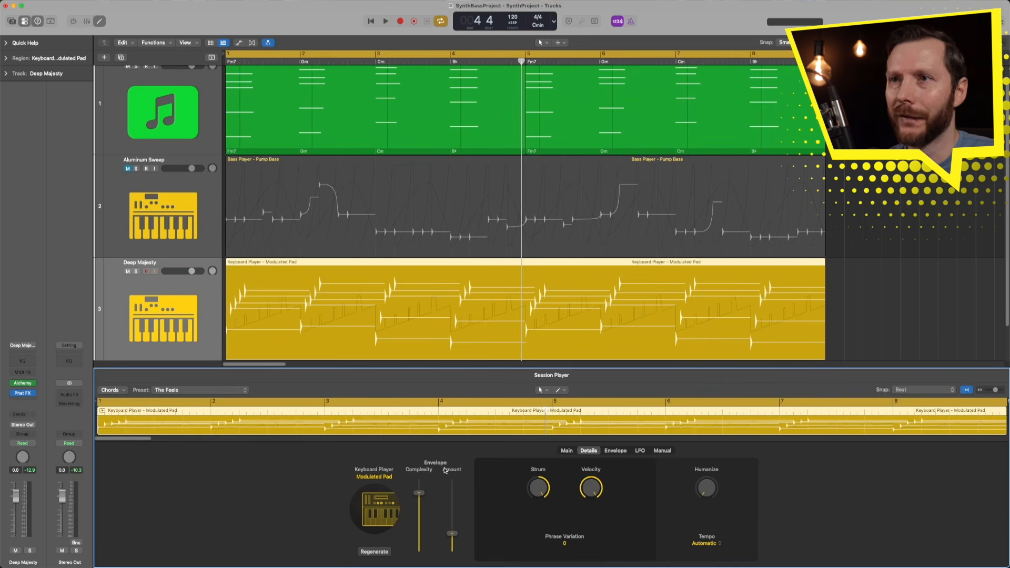
Try the pad with the Envelope Amount at 0% and play back the region.
{"action": "left_click_drag", "start_coordinate": [453, 537], "coordinate": [452, 561]}
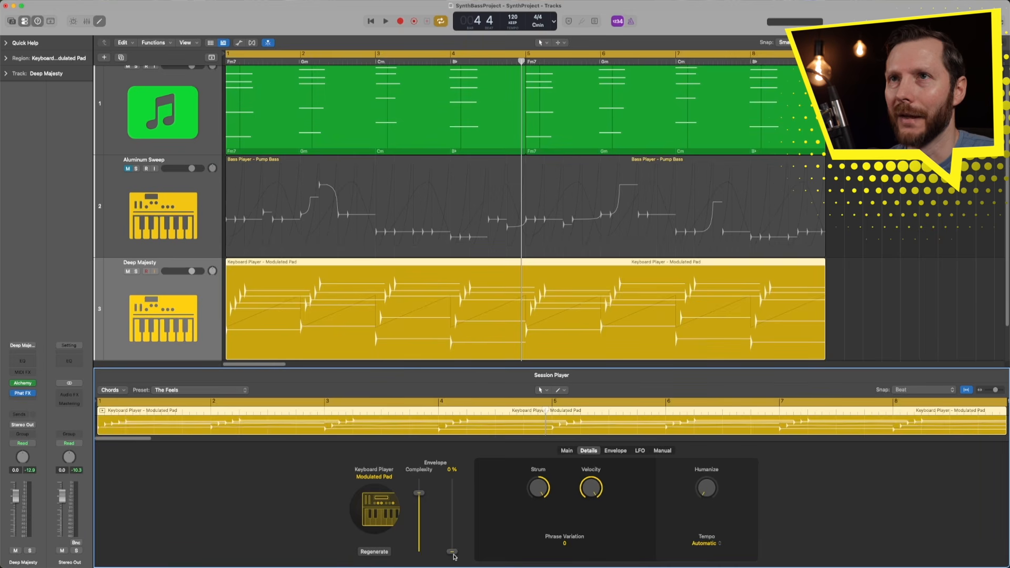
{"action": "key", "text": "space"}
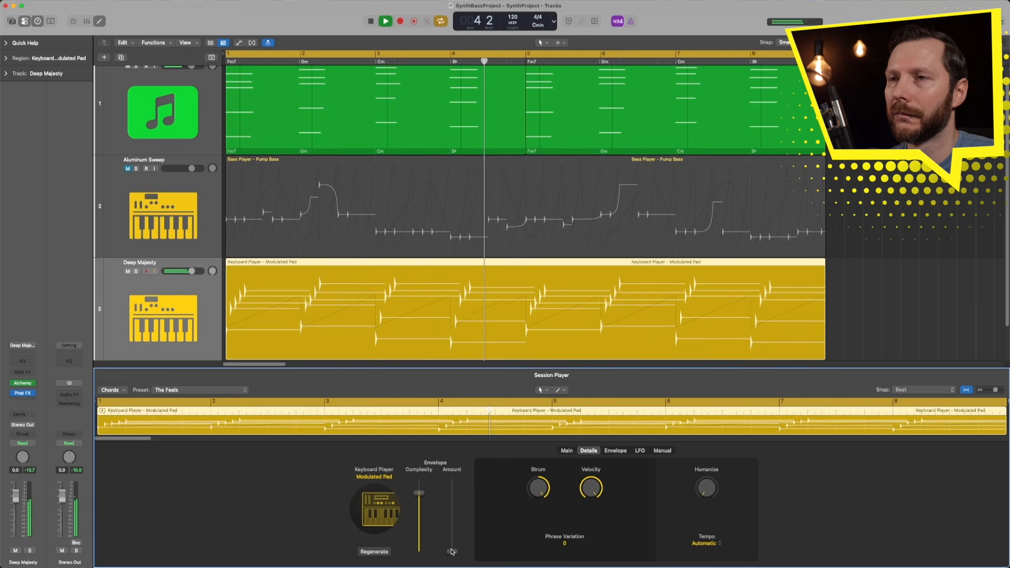
{"action": "key", "text": "space"}
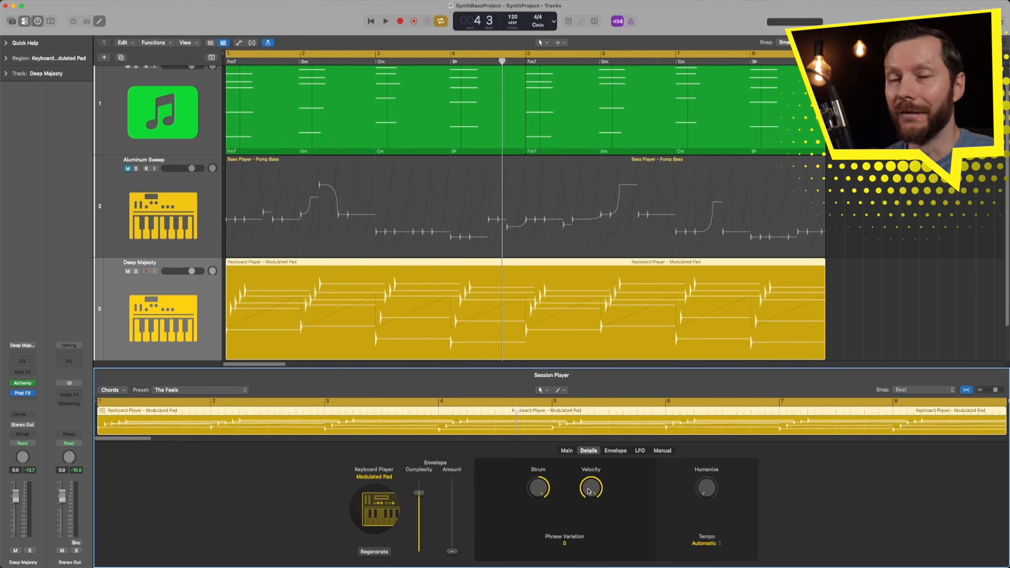
Try adjusting the pad's Velocity, return it to its maximum, and raise the Envelope Amount partway.
{"action": "left_click_drag", "start_coordinate": [592, 487], "coordinate": [591, 492]}
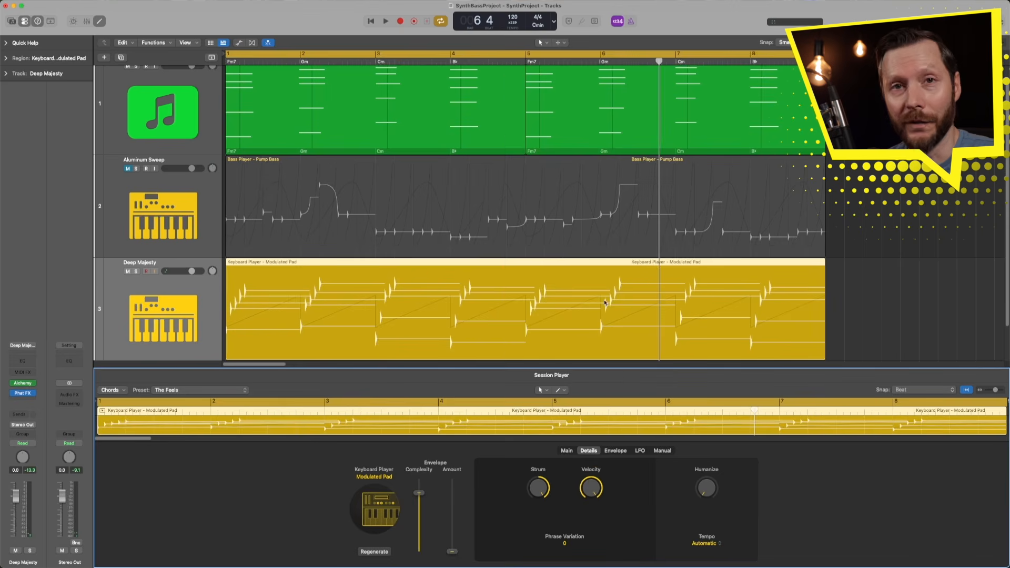
{"action": "left_click_drag", "start_coordinate": [592, 490], "coordinate": [590, 447]}
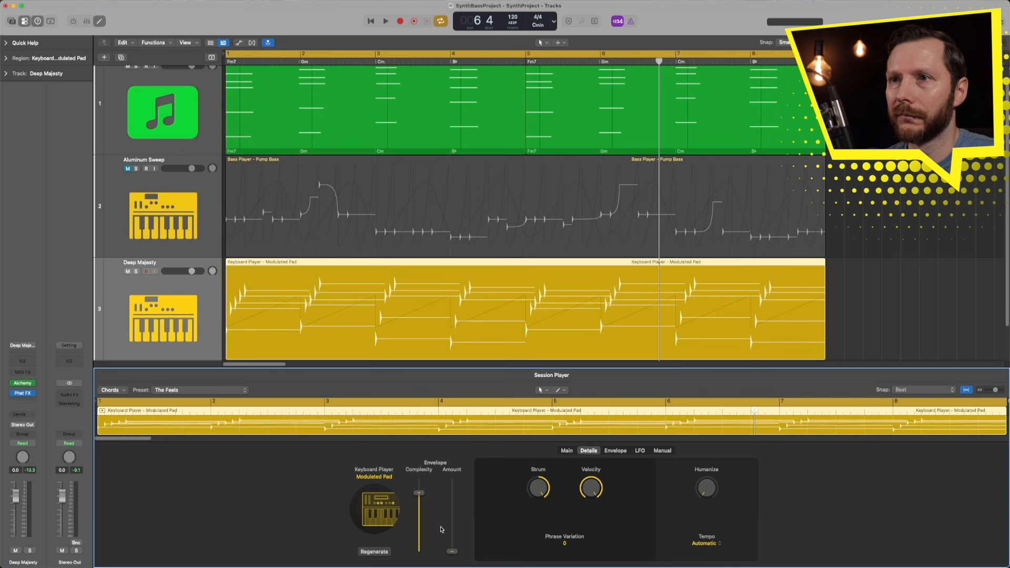
{"action": "left_click_drag", "start_coordinate": [452, 552], "coordinate": [452, 523]}
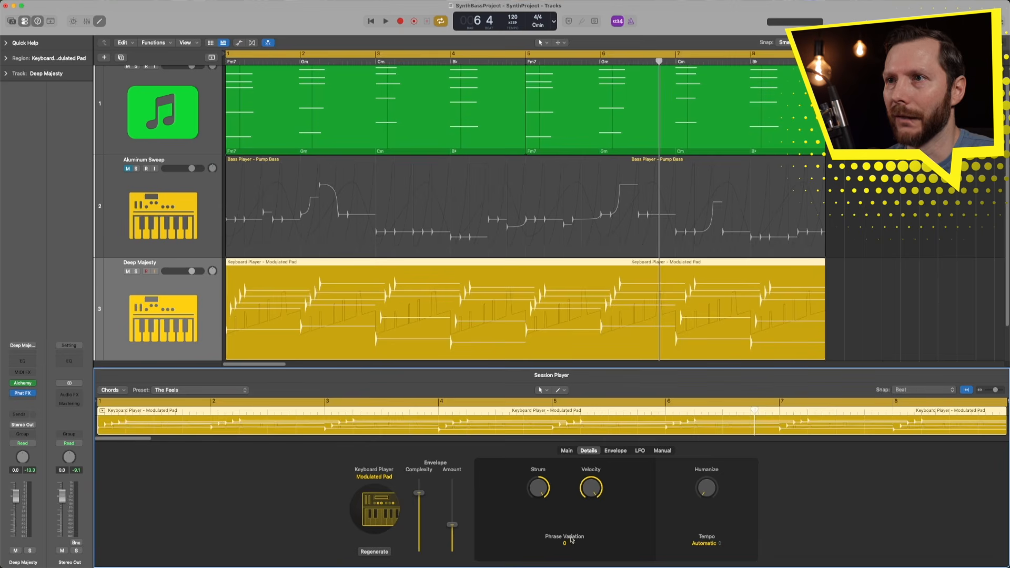
Try Phrase Variation at 37 and 52, play back the pad, and set the variation to 45.
{"action": "left_click_drag", "start_coordinate": [566, 547], "coordinate": [563, 502]}
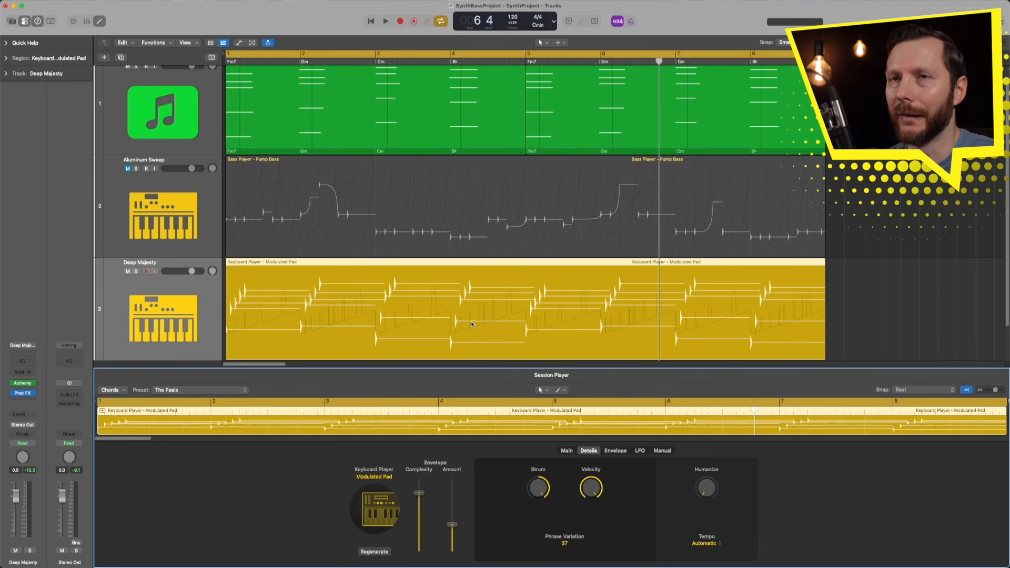
{"action": "left_click_drag", "start_coordinate": [568, 548], "coordinate": [566, 526]}
{"action": "key", "text": "space"}
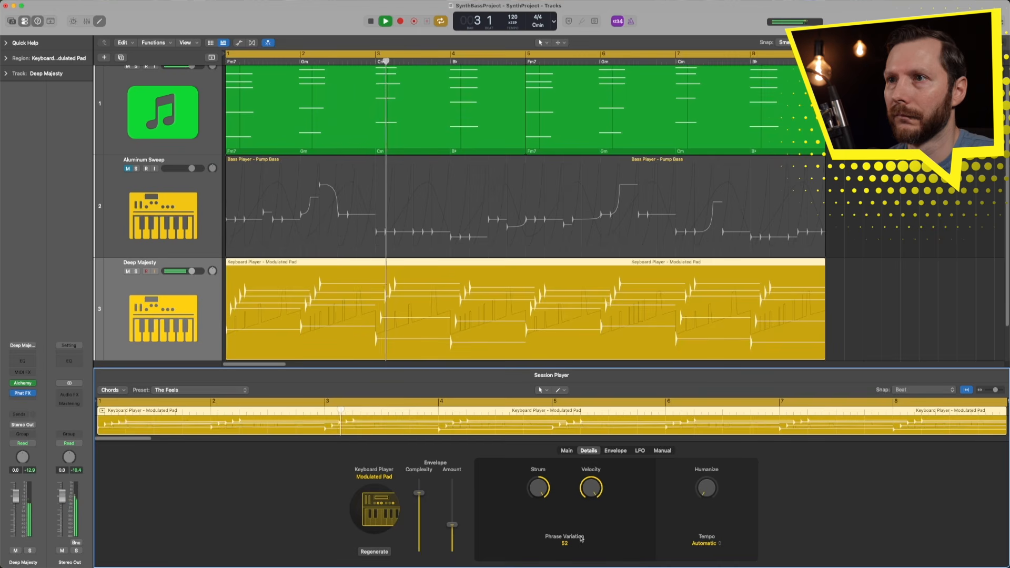
{"action": "left_click_drag", "start_coordinate": [567, 543], "coordinate": [567, 551]}
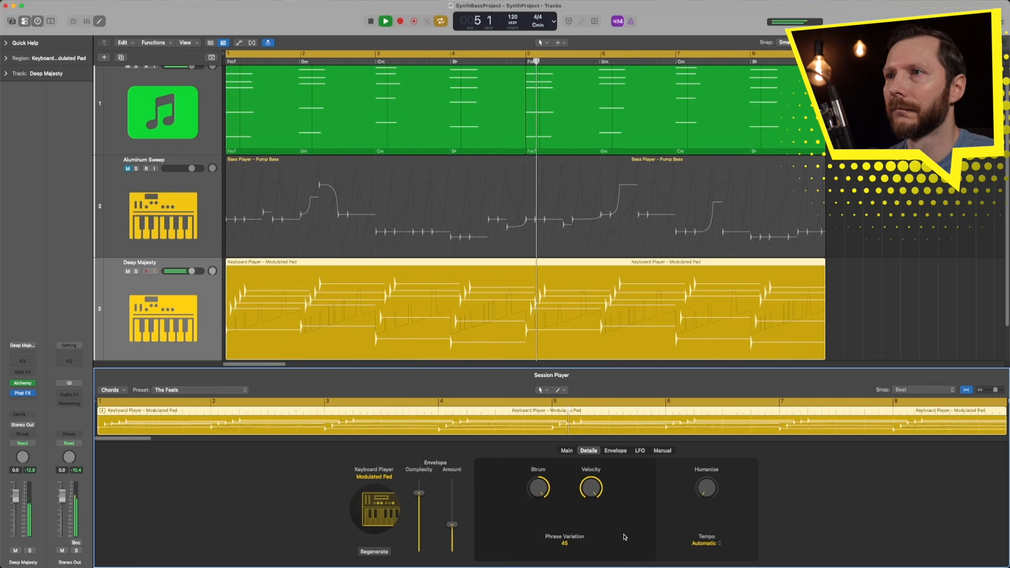
{"action": "key", "text": "space"}
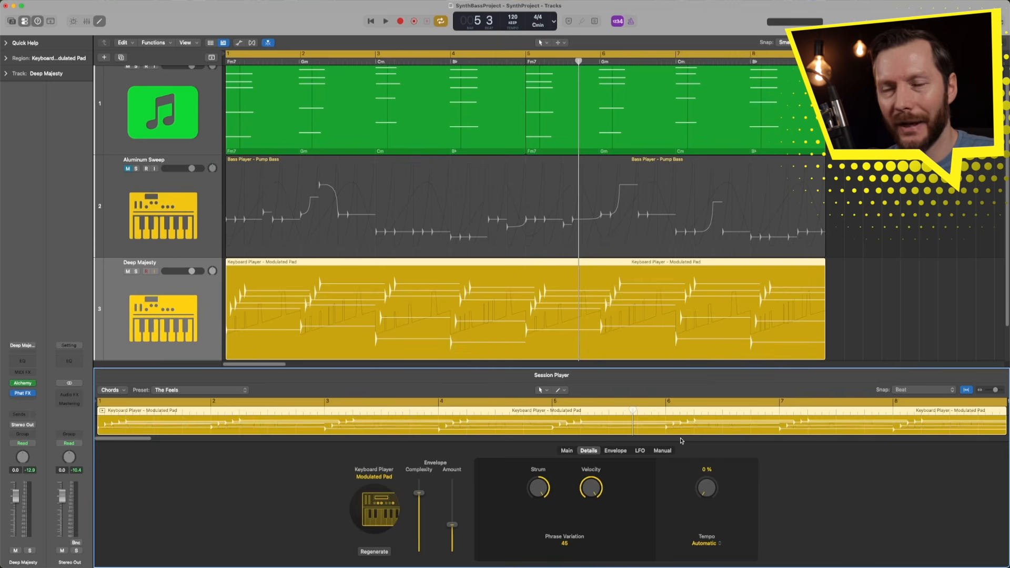
Place the playhead at bar 6, try Humanize at 56%, and return it to 0%.
{"action": "scroll", "coordinate": [550, 285], "scroll_direction": "down", "scroll_amount": 5}
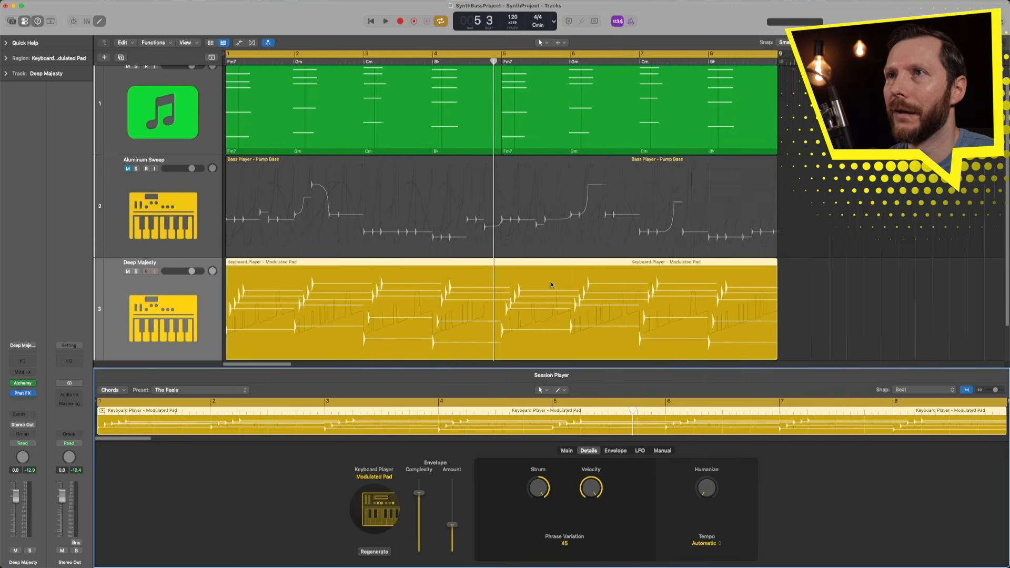
{"action": "scroll", "coordinate": [551, 285], "scroll_direction": "up", "scroll_amount": 8}
{"action": "scroll", "coordinate": [551, 284], "scroll_direction": "up", "scroll_amount": 4}
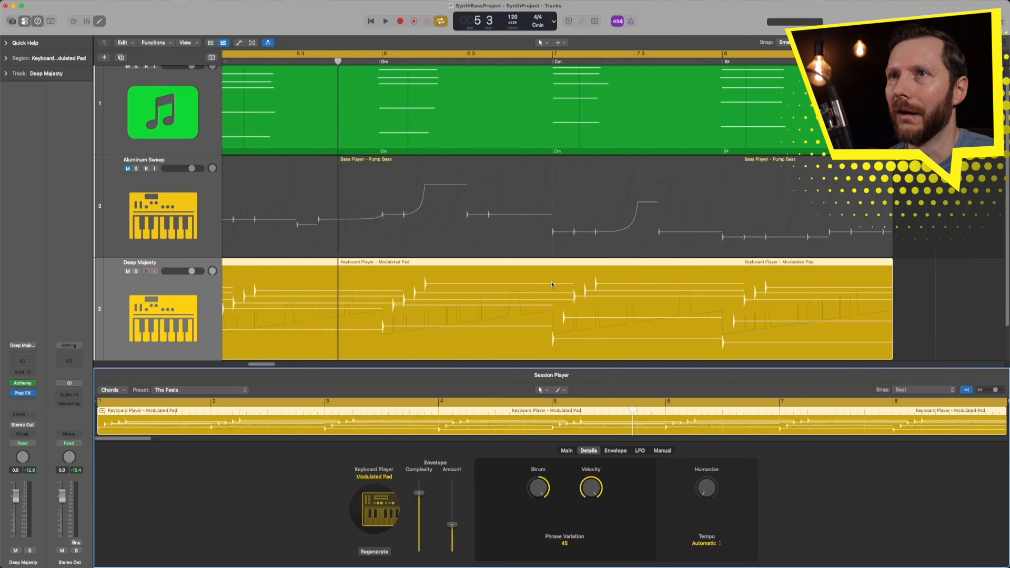
{"action": "left_click", "coordinate": [339, 62]}
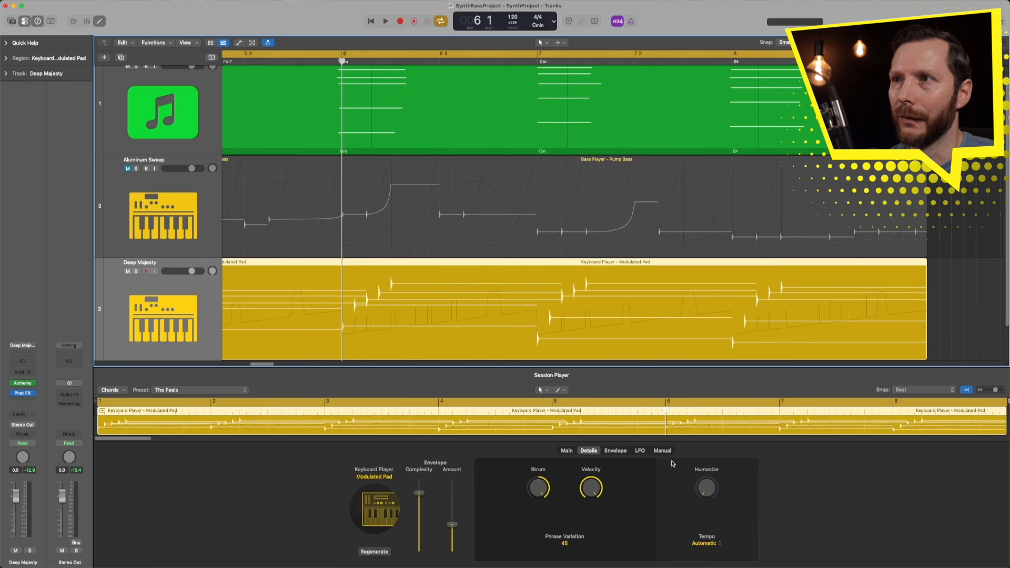
{"action": "mouse_move", "coordinate": [706, 490]}
{"action": "left_mouse_down"}
{"action": "mouse_move", "coordinate": [711, 481]}
{"action": "mouse_move", "coordinate": [705, 487]}
{"action": "left_mouse_up"}
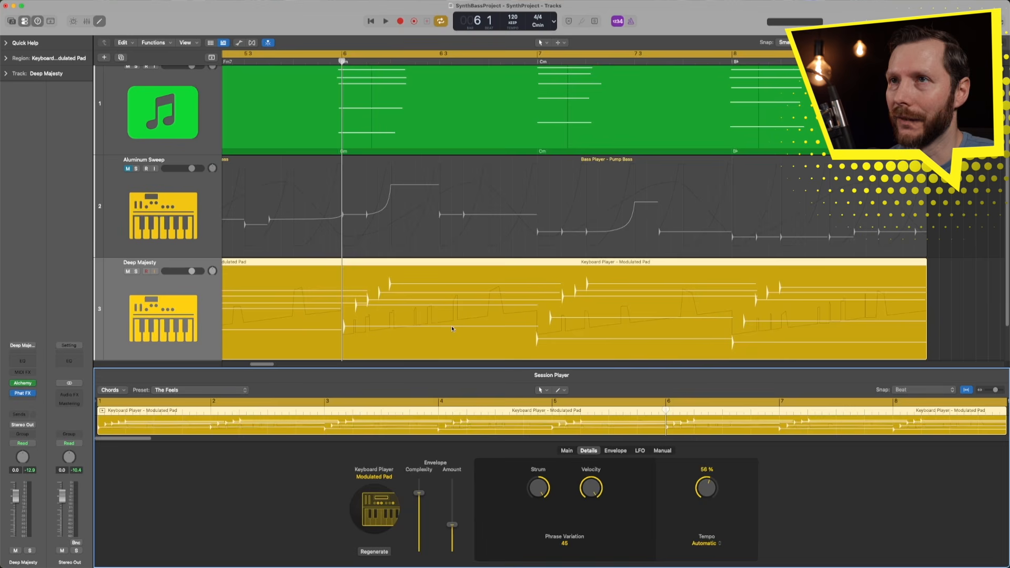
{"action": "mouse_move", "coordinate": [701, 507]}
{"action": "left_mouse_down"}
{"action": "mouse_move", "coordinate": [711, 481]}
{"action": "mouse_move", "coordinate": [712, 516]}
{"action": "left_mouse_up"}
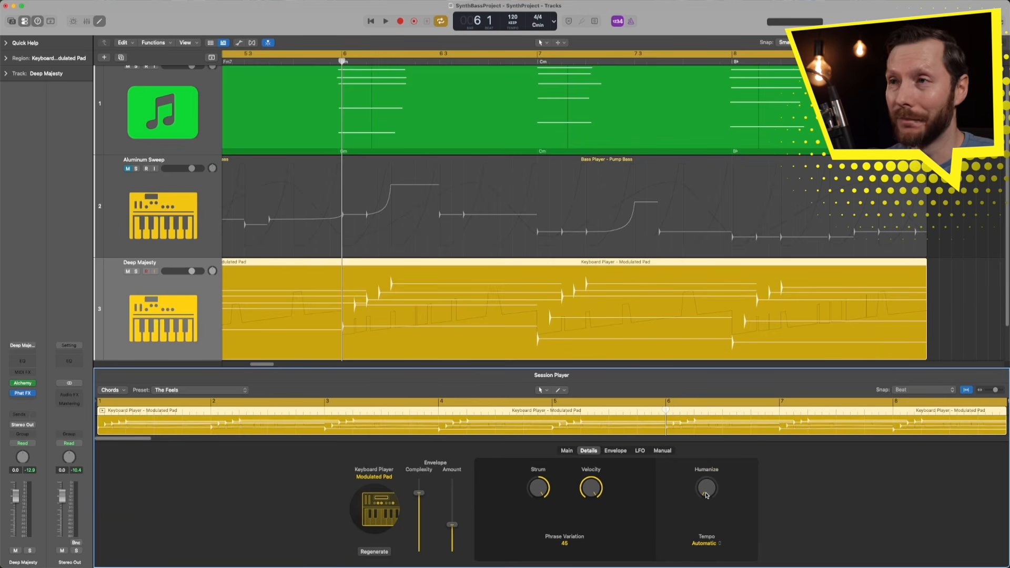
{"action": "left_click_drag", "start_coordinate": [711, 494], "coordinate": [710, 498]}
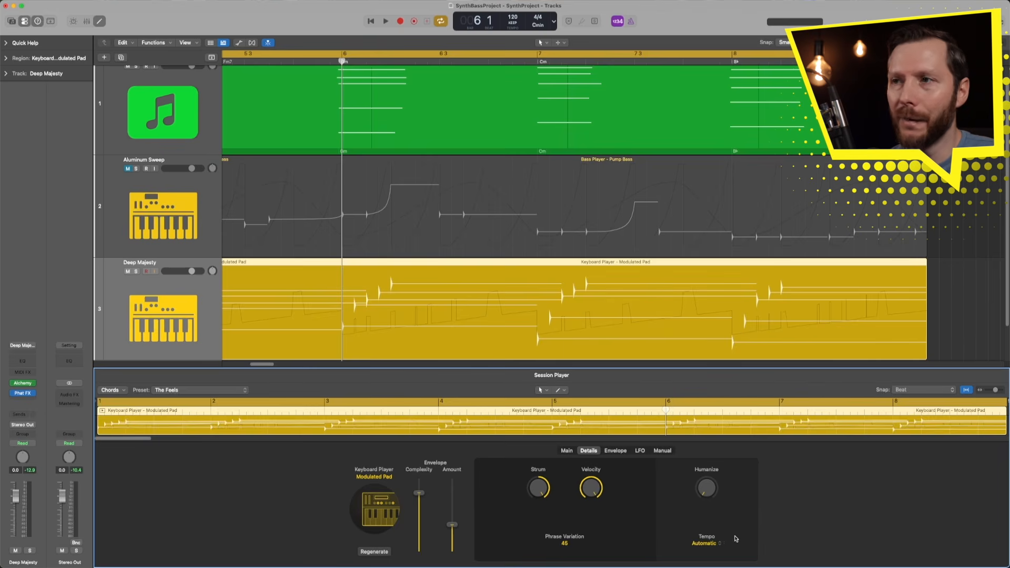
Try the pad's Tempo at Double Time, Half Time and Standard, and return it to Automatic.
{"action": "left_click", "coordinate": [709, 544]}
{"action": "left_click", "coordinate": [715, 523]}
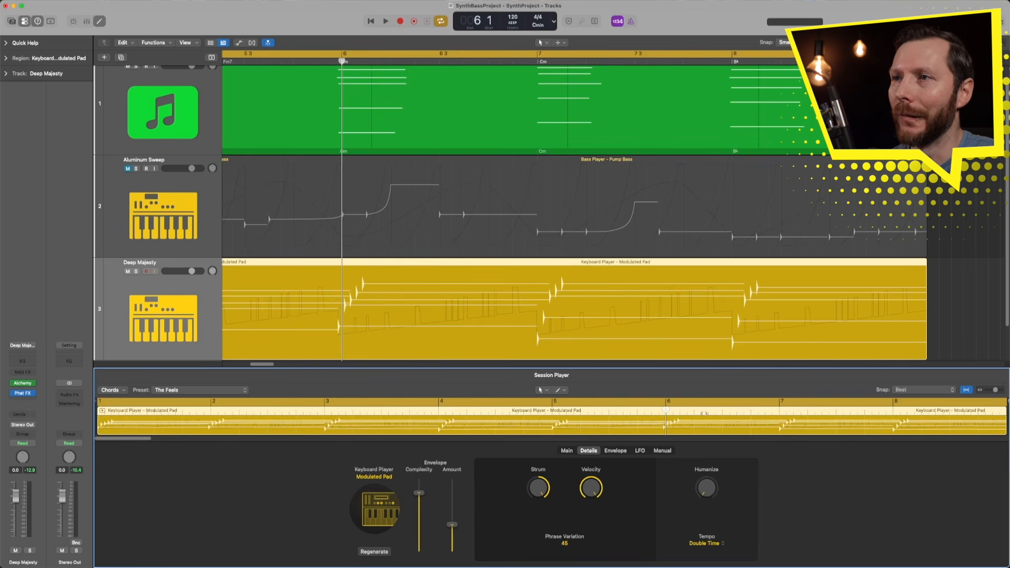
{"action": "left_click", "coordinate": [715, 543]}
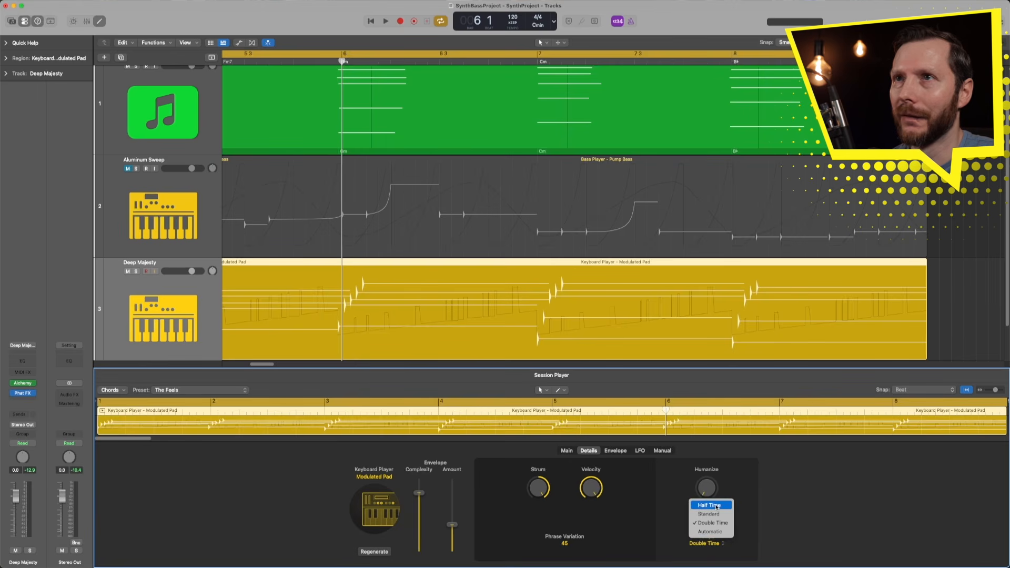
{"action": "left_click", "coordinate": [716, 507]}
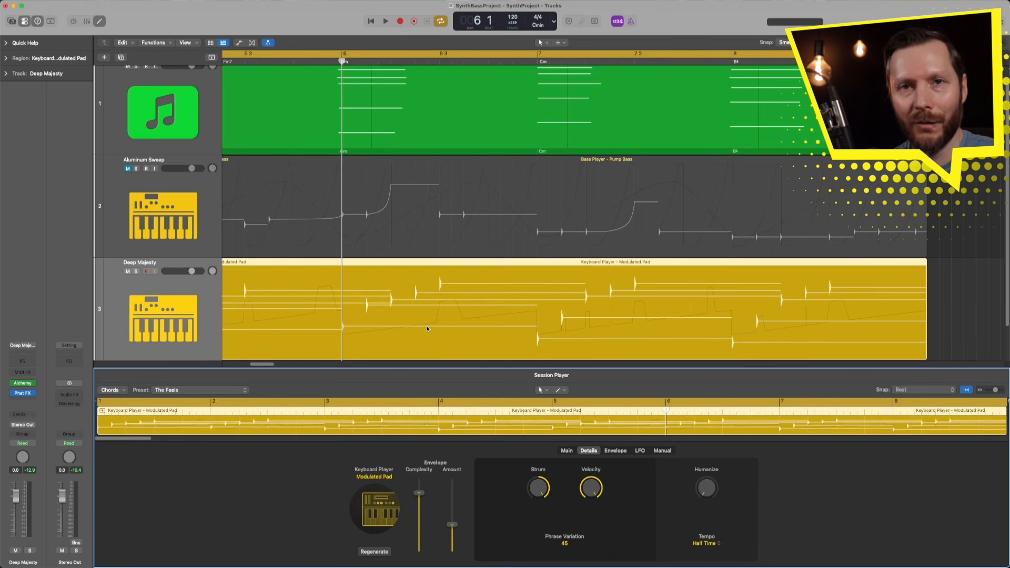
{"action": "left_click", "coordinate": [705, 544]}
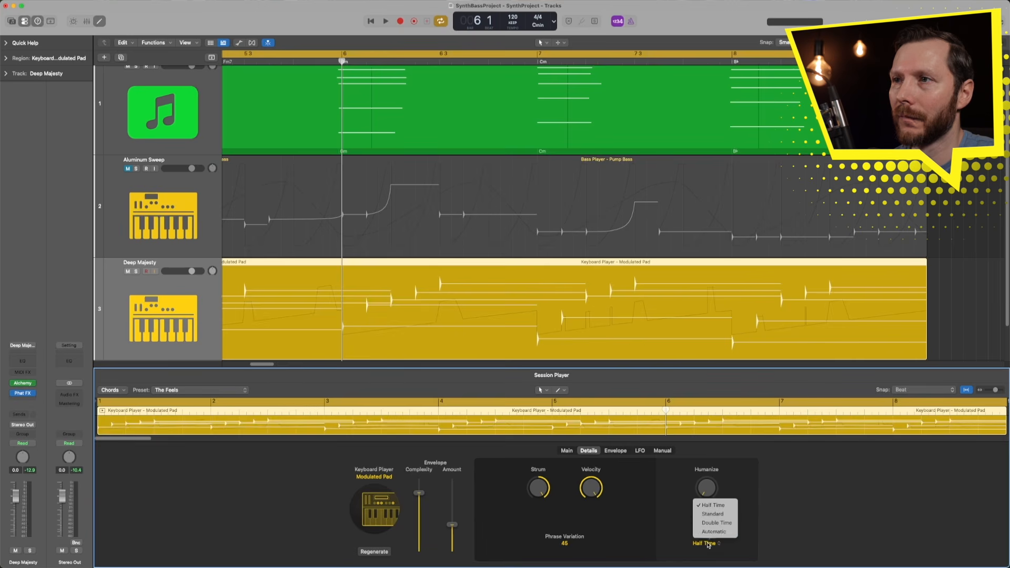
{"action": "left_click", "coordinate": [709, 516]}
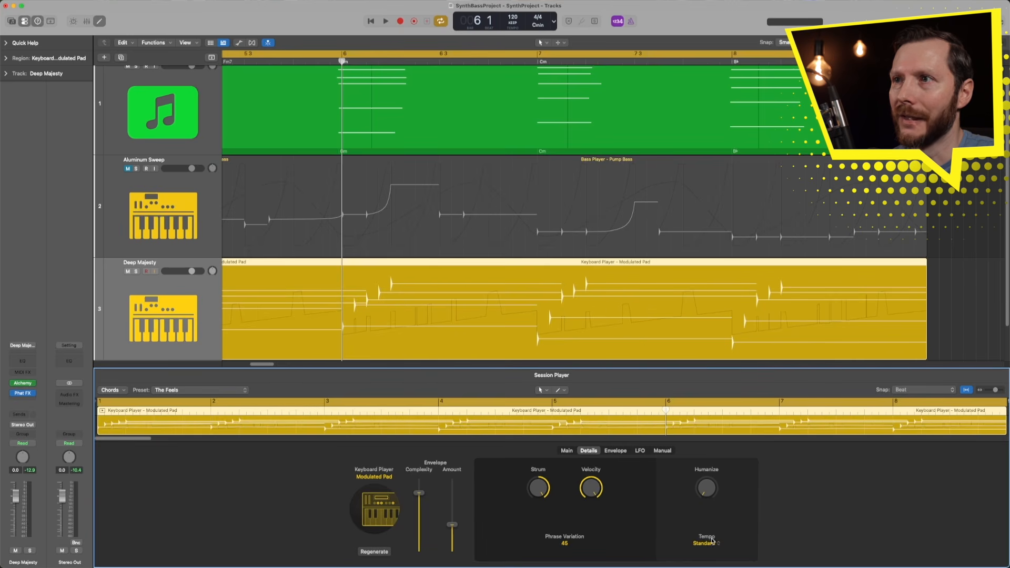
{"action": "left_click", "coordinate": [710, 544]}
{"action": "left_click", "coordinate": [711, 532]}
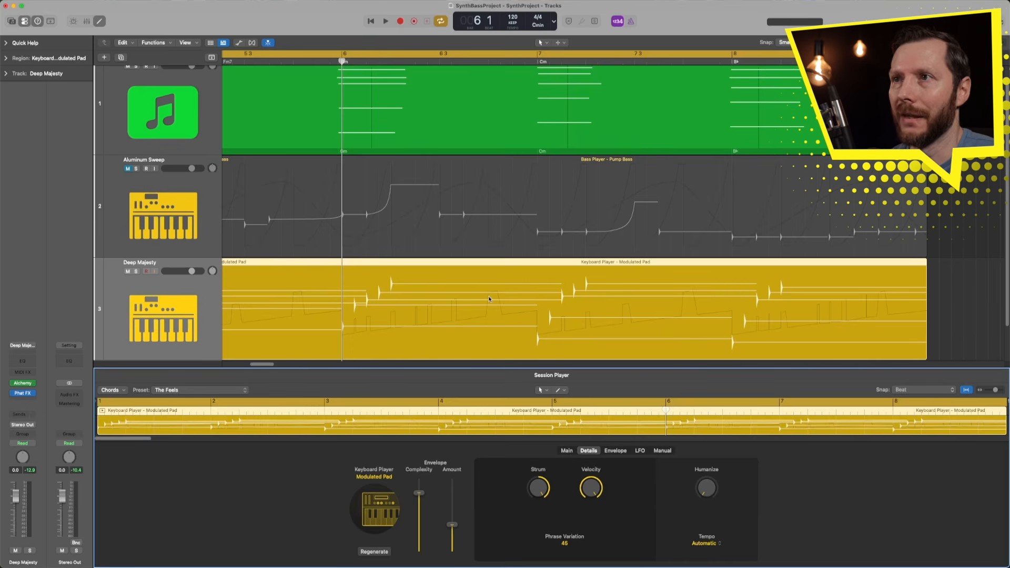
Look over the pad's Envelope and LFO settings and lower the Envelope Amount to its minimum.
{"action": "left_click", "coordinate": [615, 450]}
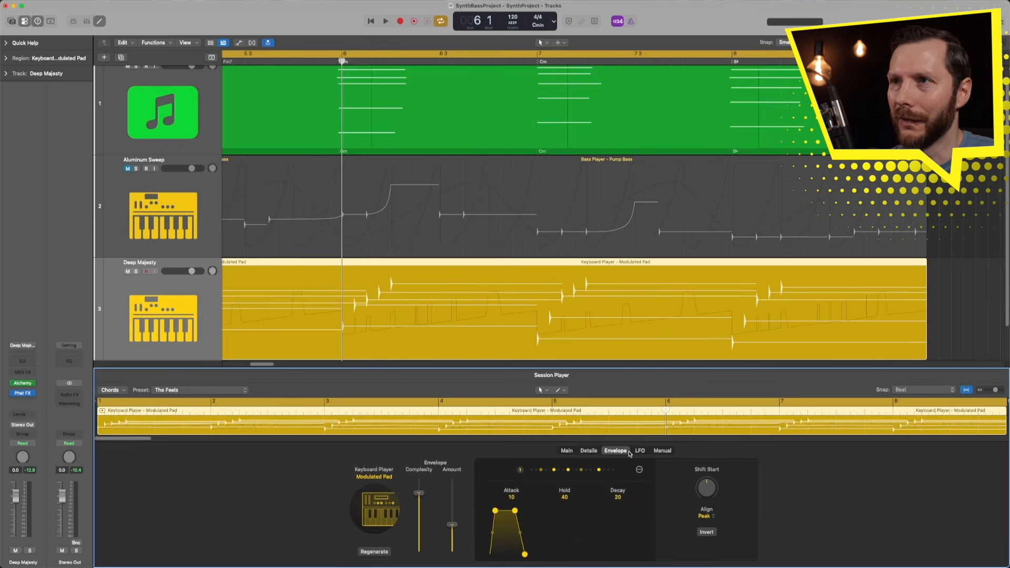
{"action": "left_click", "coordinate": [640, 450]}
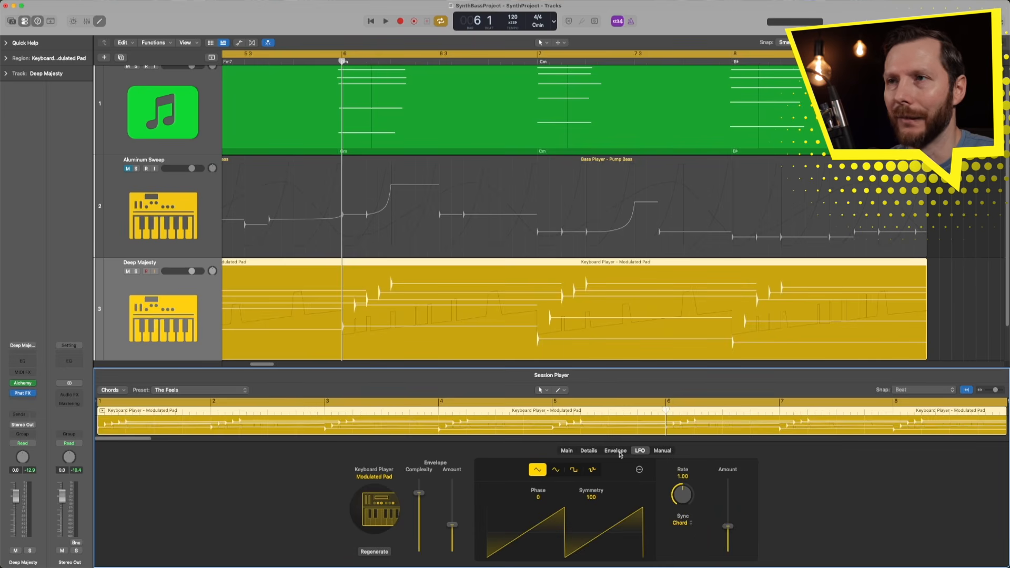
{"action": "left_click", "coordinate": [616, 450]}
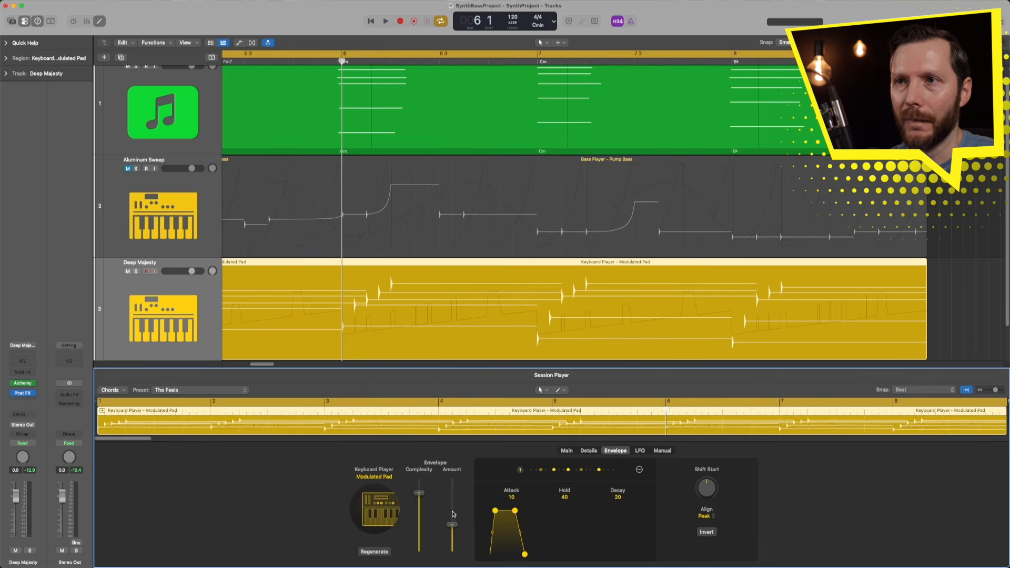
{"action": "left_click_drag", "start_coordinate": [454, 525], "coordinate": [452, 562]}
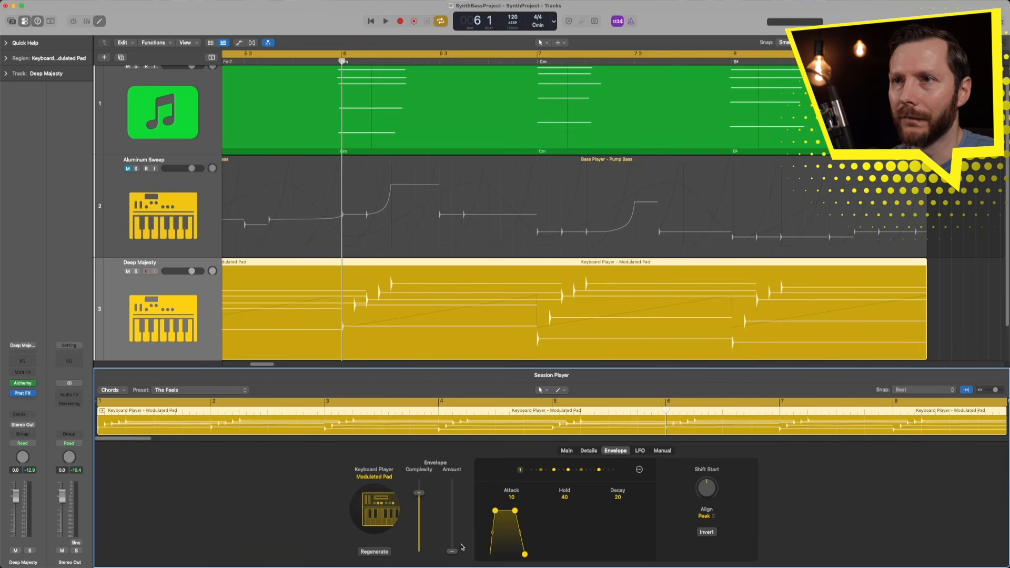
{"action": "mouse_move", "coordinate": [453, 551]}
{"action": "left_mouse_down"}
{"action": "mouse_move", "coordinate": [453, 492]}
{"action": "mouse_move", "coordinate": [452, 552]}
{"action": "left_mouse_up"}
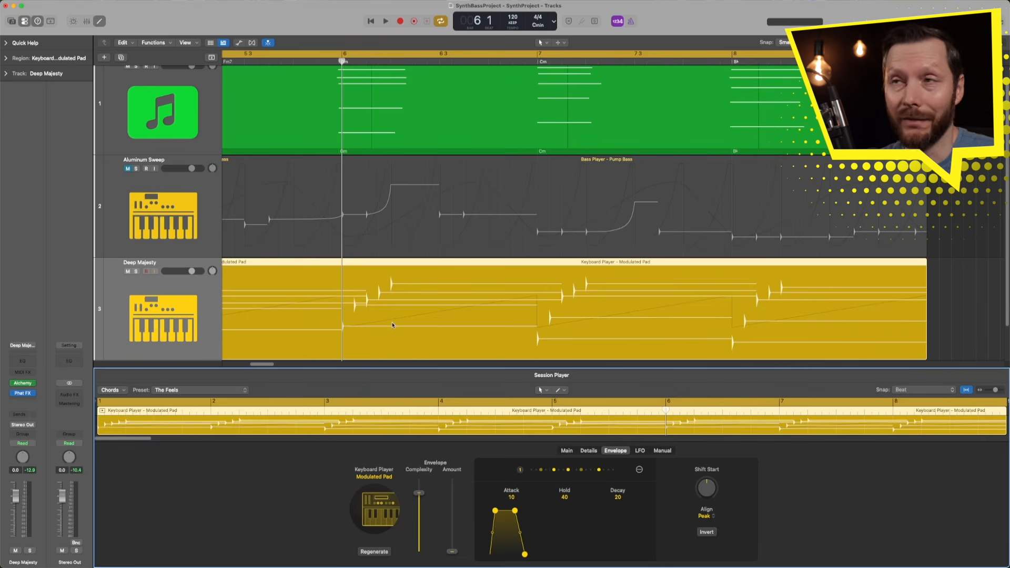
Try the LFO's square, random and triangle waveforms and choose the sine waveform.
{"action": "left_click", "coordinate": [641, 451]}
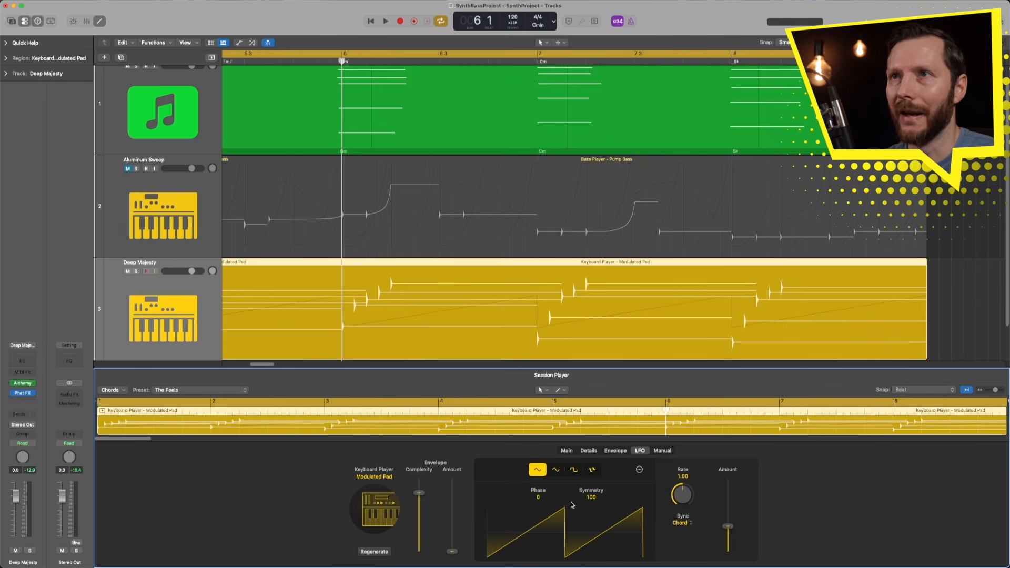
{"action": "left_click", "coordinate": [560, 474]}
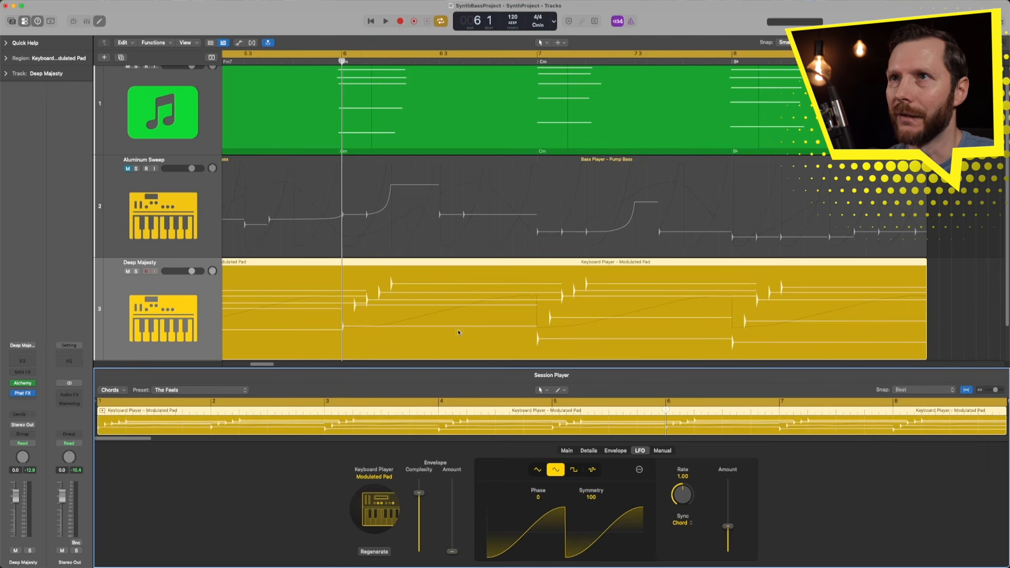
{"action": "left_click", "coordinate": [573, 469]}
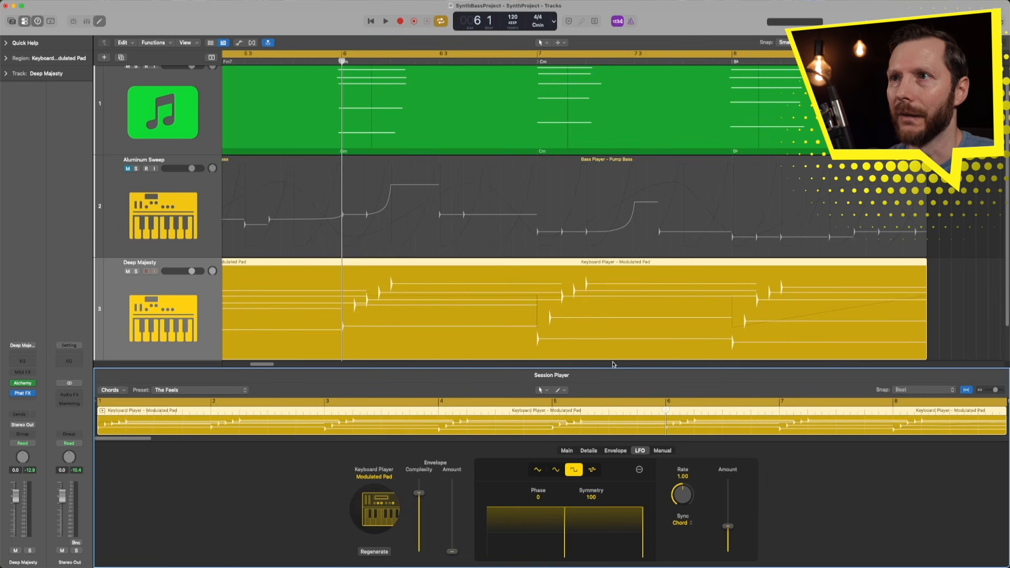
{"action": "left_click", "coordinate": [591, 471]}
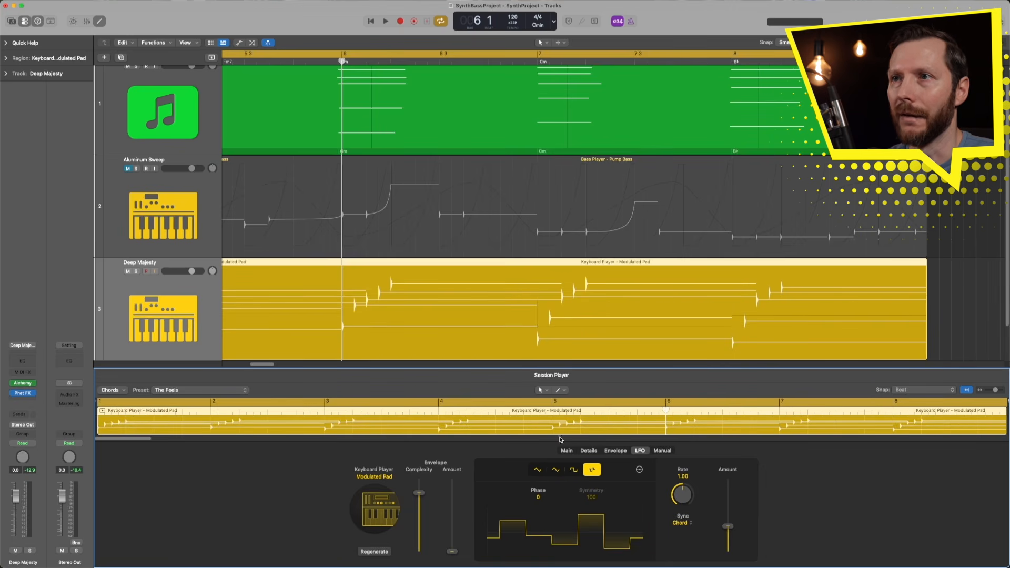
{"action": "left_click", "coordinate": [578, 473]}
{"action": "left_click", "coordinate": [558, 474]}
{"action": "left_click", "coordinate": [540, 471]}
{"action": "left_click", "coordinate": [555, 472]}
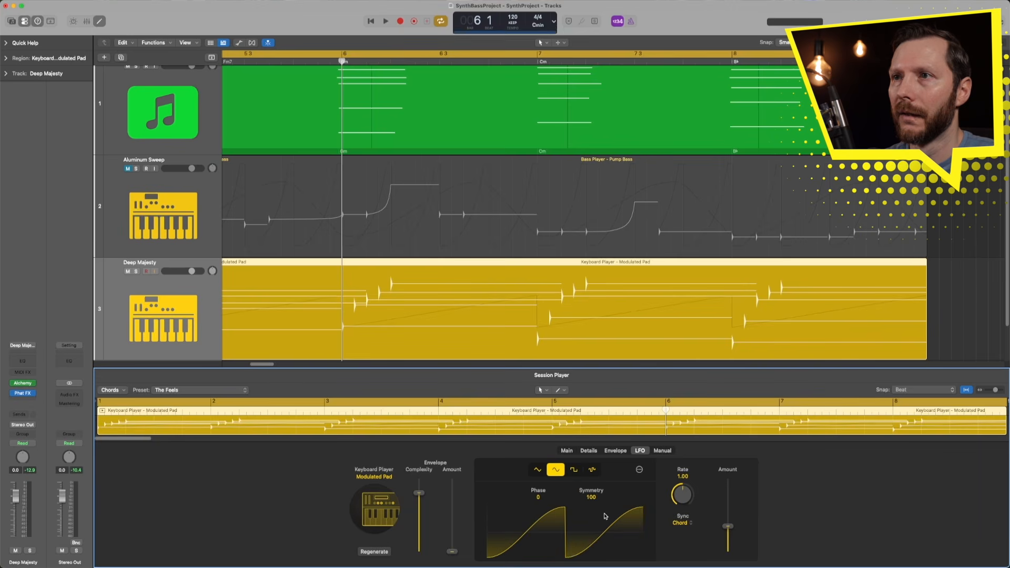
Set the LFO's Symmetry to 0 and play back the pad from the project start.
{"action": "left_click_drag", "start_coordinate": [591, 497], "coordinate": [583, 558]}
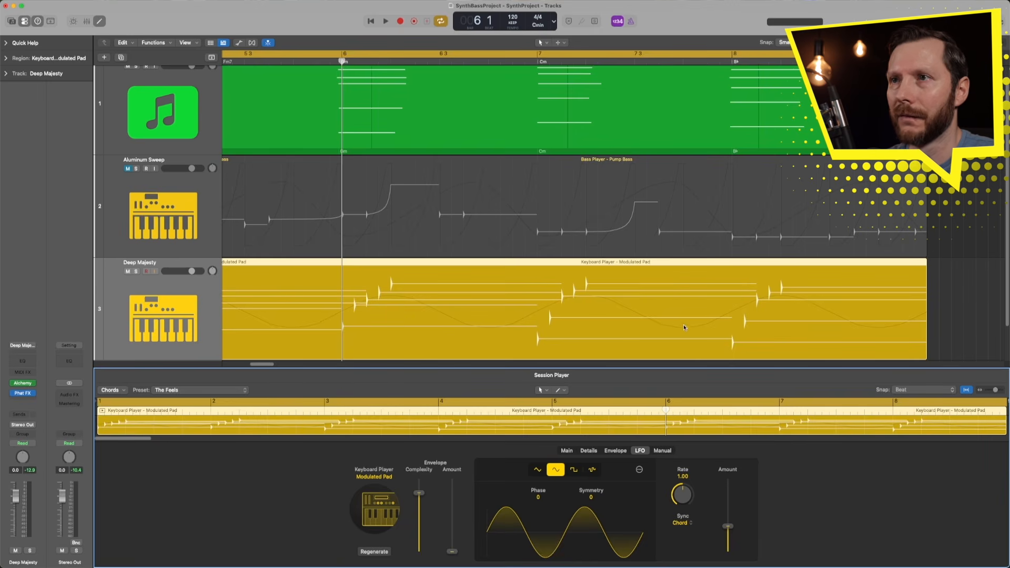
{"action": "key", "text": "Return"}
{"action": "key", "text": "space"}
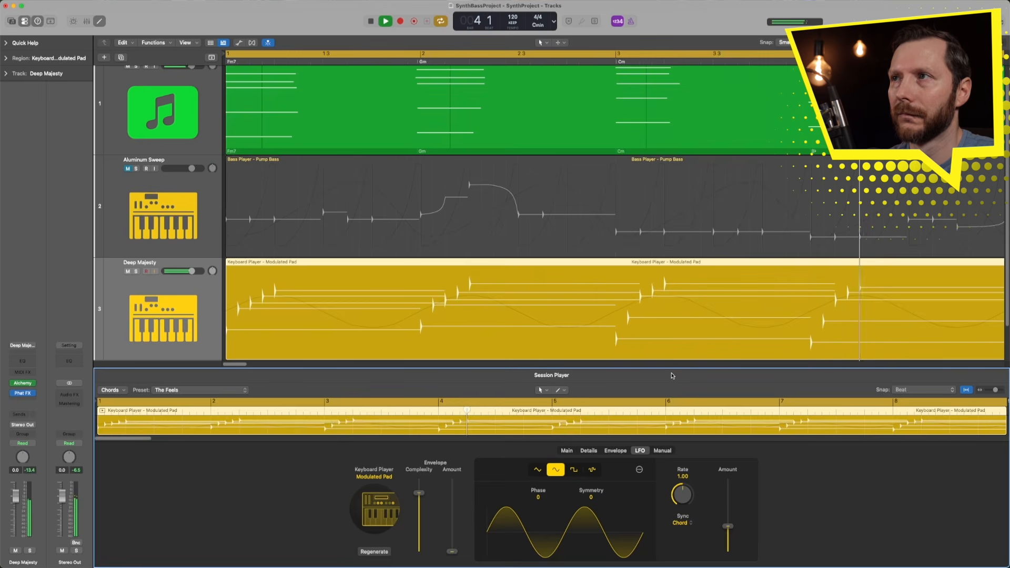
{"action": "key", "text": "space"}
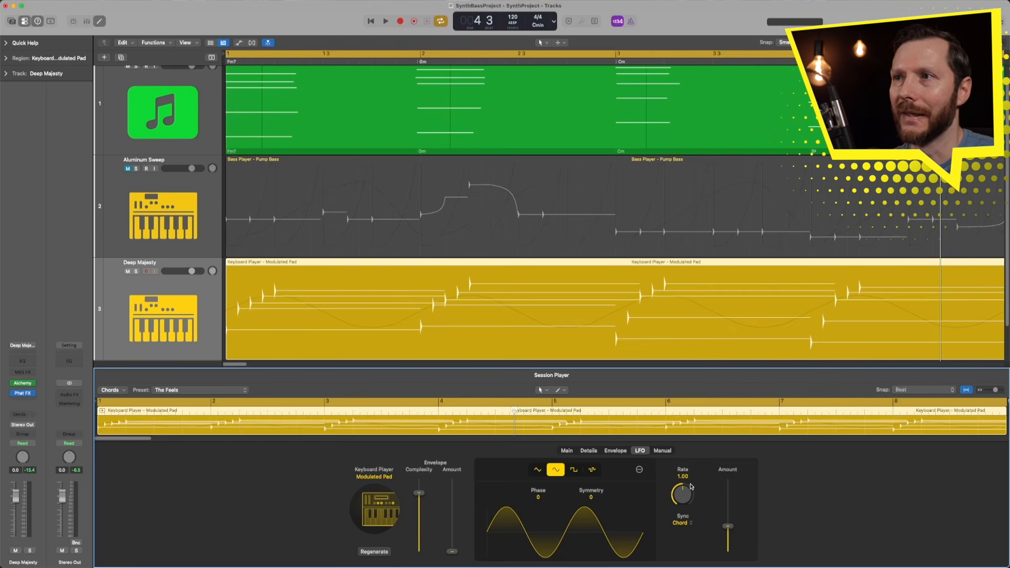
Try the LFO Amount at 100% and play back the pad.
{"action": "left_click_drag", "start_coordinate": [727, 526], "coordinate": [732, 477]}
{"action": "key", "text": "space"}
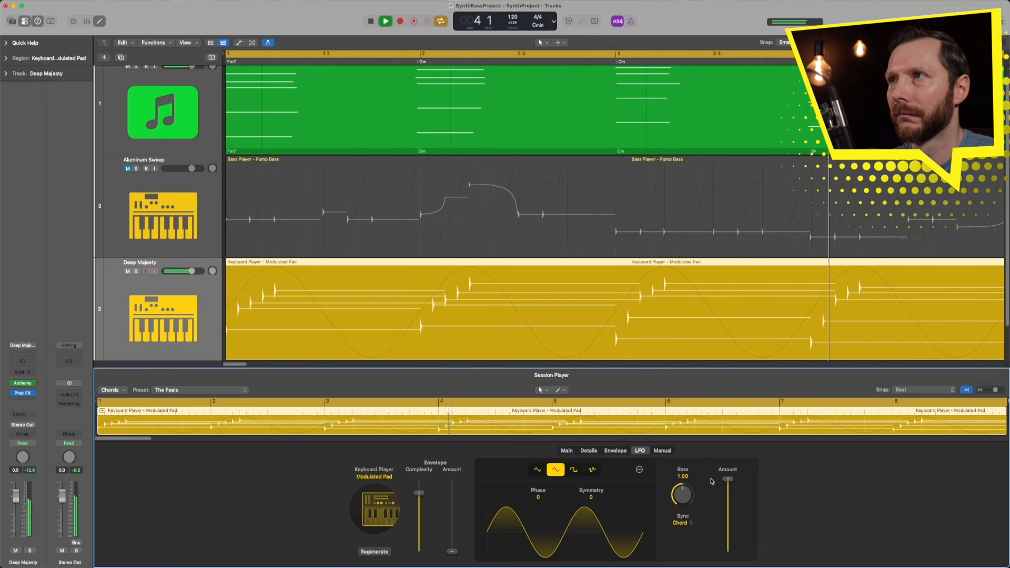
{"action": "key", "text": "space"}
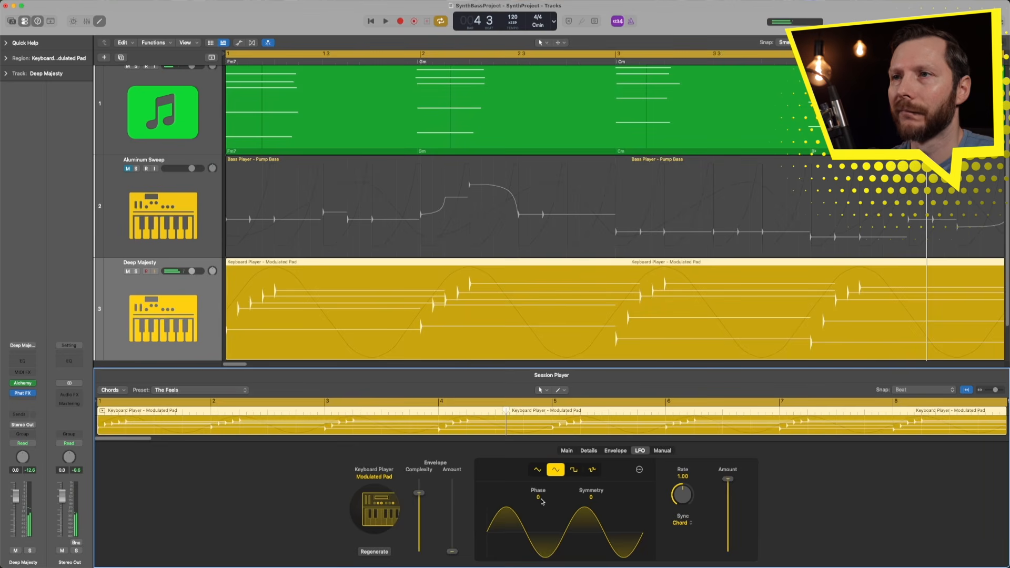
Set the LFO's Phase to -76 and play back the pad.
{"action": "mouse_move", "coordinate": [538, 499]}
{"action": "left_mouse_down"}
{"action": "mouse_move", "coordinate": [539, 476]}
{"action": "mouse_move", "coordinate": [542, 501]}
{"action": "left_mouse_up"}
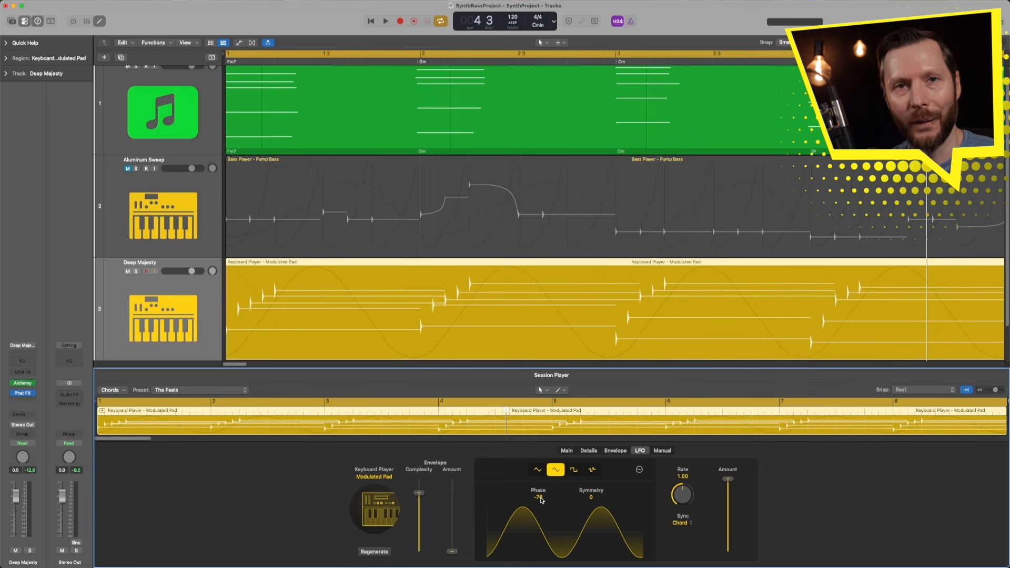
{"action": "key", "text": "space"}
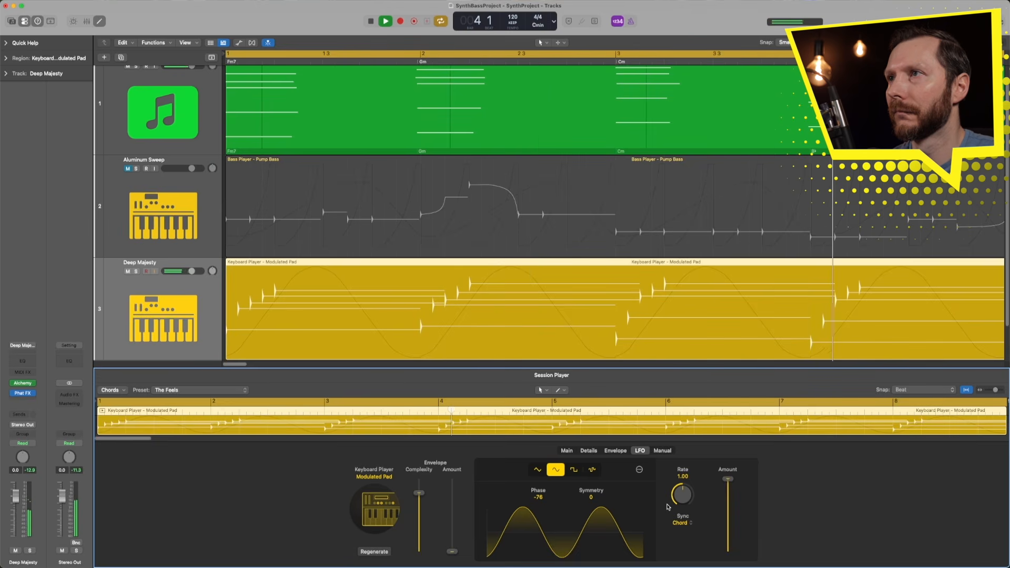
{"action": "key", "text": "space"}
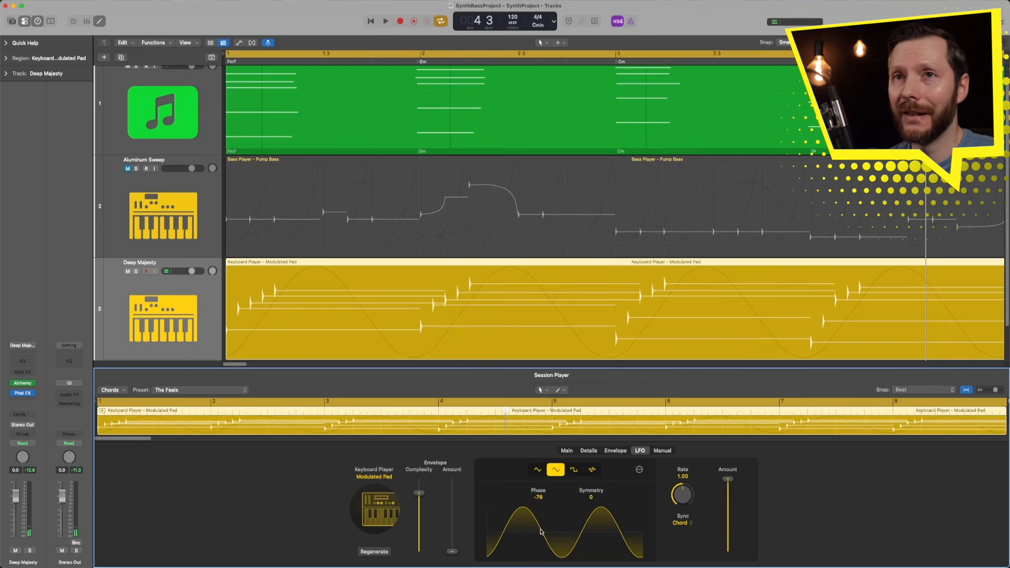
Open the Deep Majesty track's Alchemy synth, try its Cutoff control, and close the synth.
{"action": "left_click", "coordinate": [22, 384]}
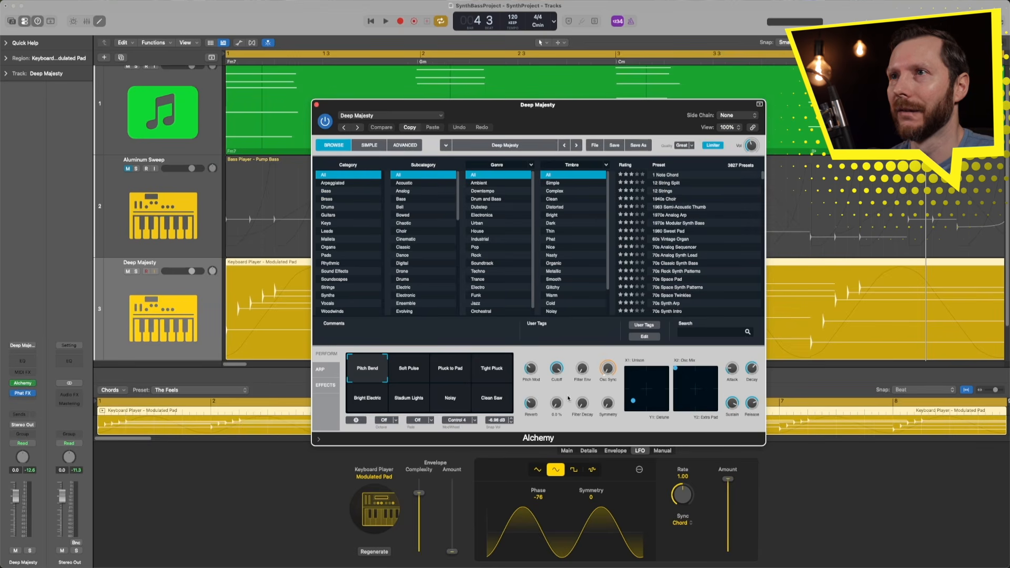
{"action": "mouse_move", "coordinate": [557, 367]}
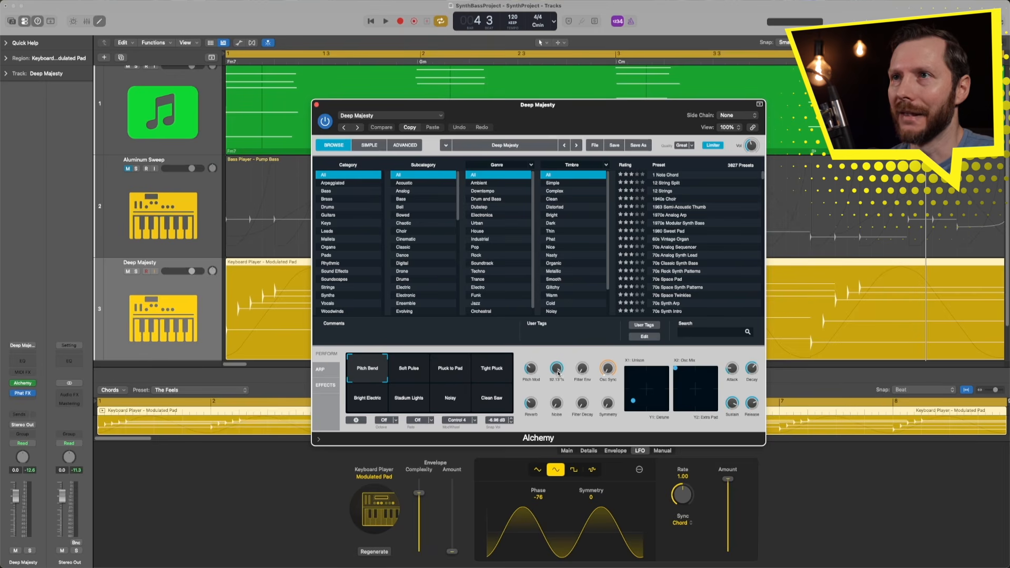
{"action": "mouse_move", "coordinate": [558, 370]}
{"action": "left_mouse_down"}
{"action": "mouse_move", "coordinate": [552, 381]}
{"action": "mouse_move", "coordinate": [558, 361]}
{"action": "left_mouse_up"}
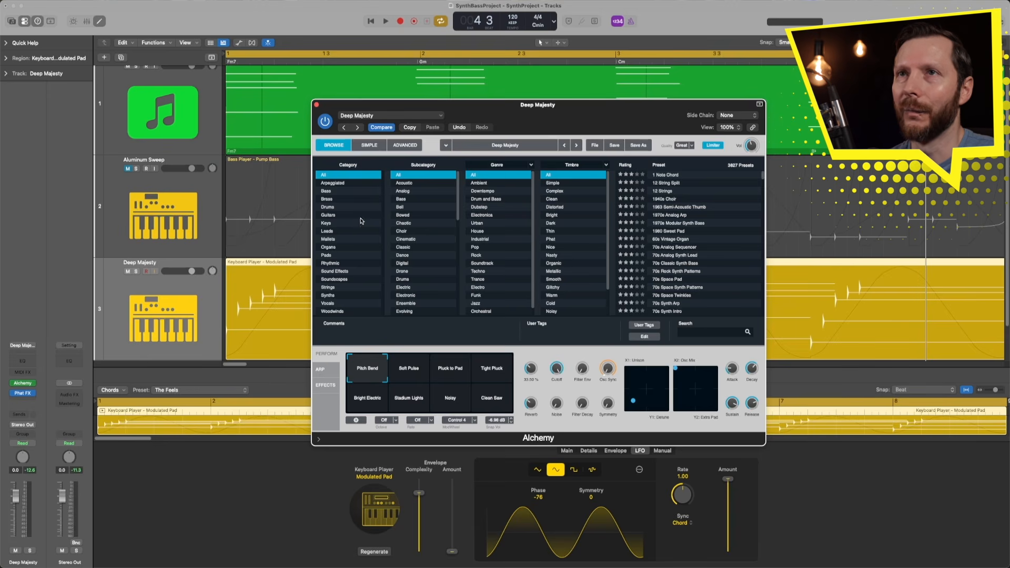
{"action": "left_click", "coordinate": [316, 105]}
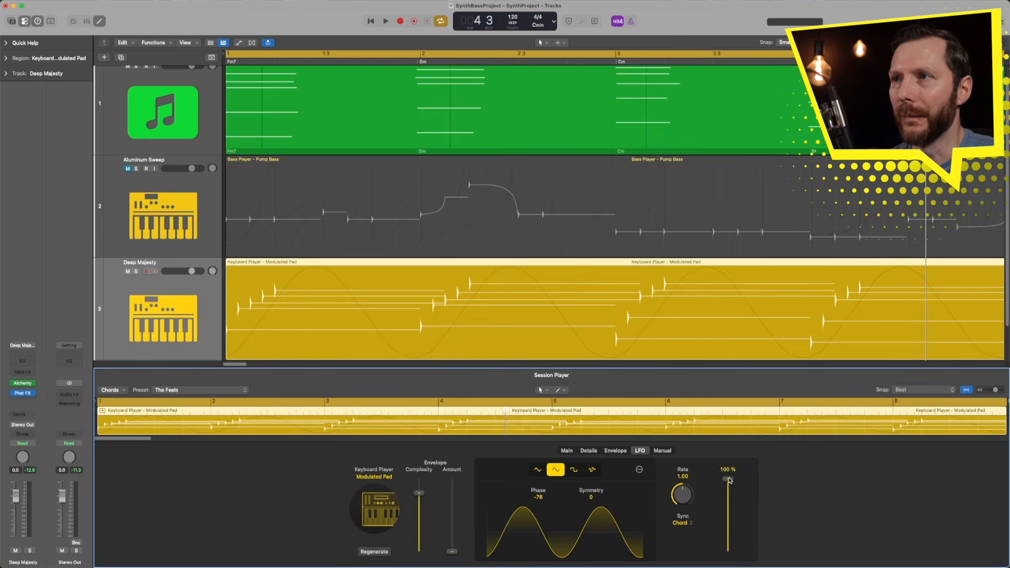
Try the LFO Amount at its minimum and play back the pad without modulation.
{"action": "mouse_move", "coordinate": [722, 550]}
{"action": "key", "text": "space"}
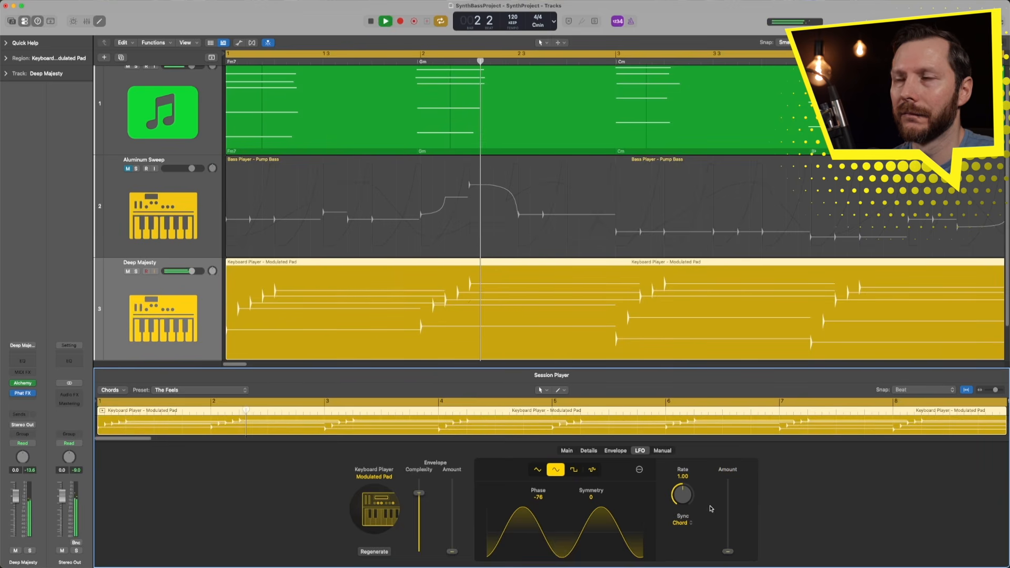
{"action": "key", "text": "space"}
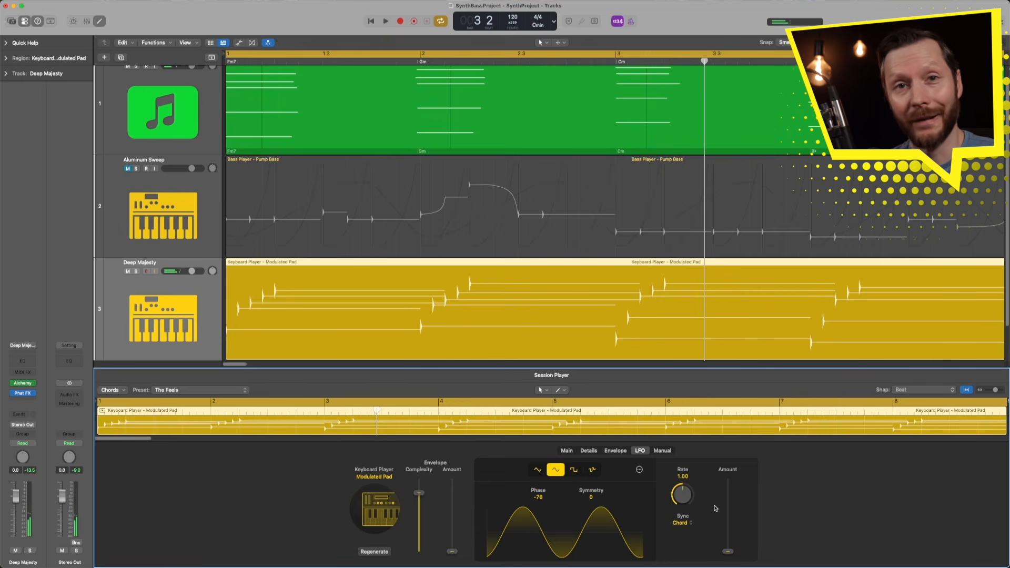
Raise the LFO Amount to roughly three quarters, play back the pad, and nudge the amount slightly higher.
{"action": "left_click_drag", "start_coordinate": [728, 552], "coordinate": [729, 499]}
{"action": "key", "text": "space"}
{"action": "key", "text": "space"}
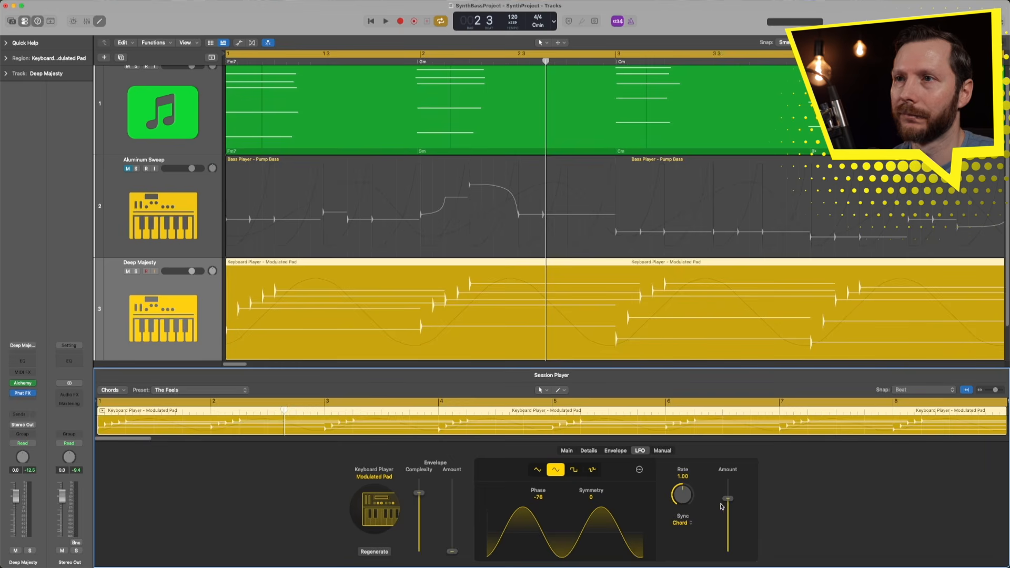
{"action": "left_click_drag", "start_coordinate": [731, 499], "coordinate": [730, 494]}
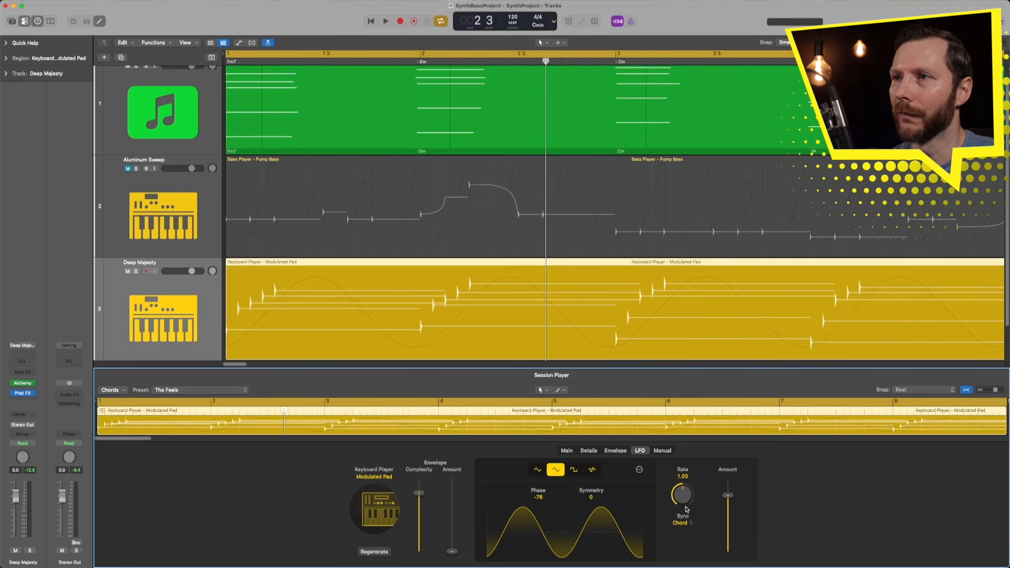
Try the LFO Rate at 2.59, play back the pad, and reset the rate to 1.00.
{"action": "left_click_drag", "start_coordinate": [683, 499], "coordinate": [685, 496]}
{"action": "key", "text": "space"}
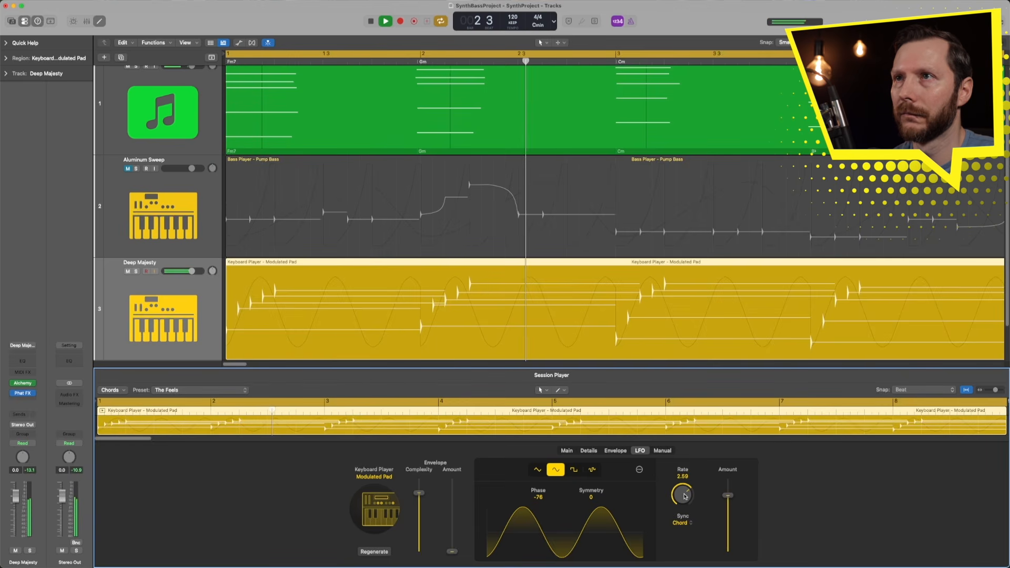
{"action": "key", "text": "space"}
{"action": "left_click", "coordinate": [685, 494], "text": "alt"}
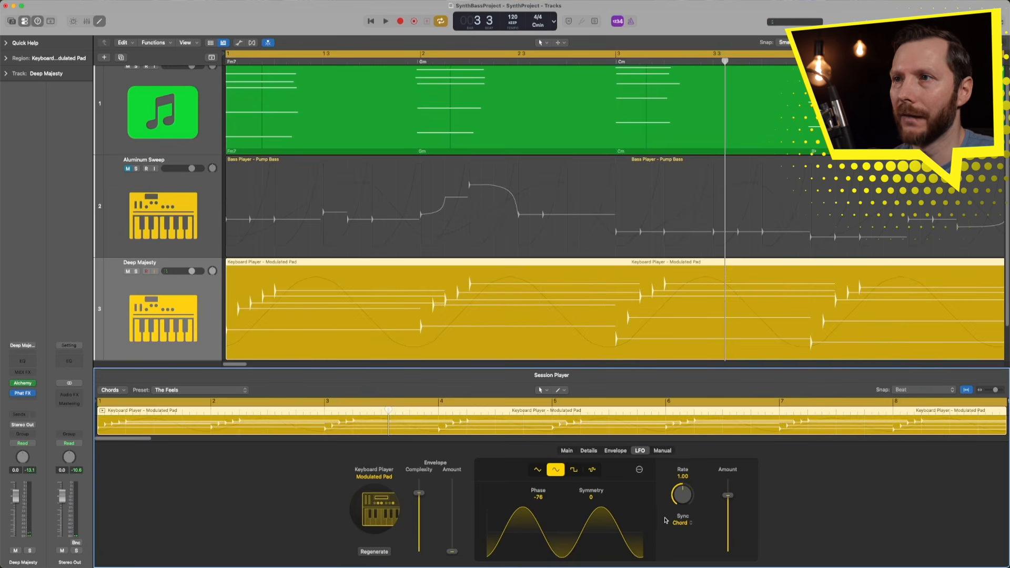
Try the LFO with its Sync set to Free and its Rate at 2.83 Hz.
{"action": "left_click", "coordinate": [684, 523]}
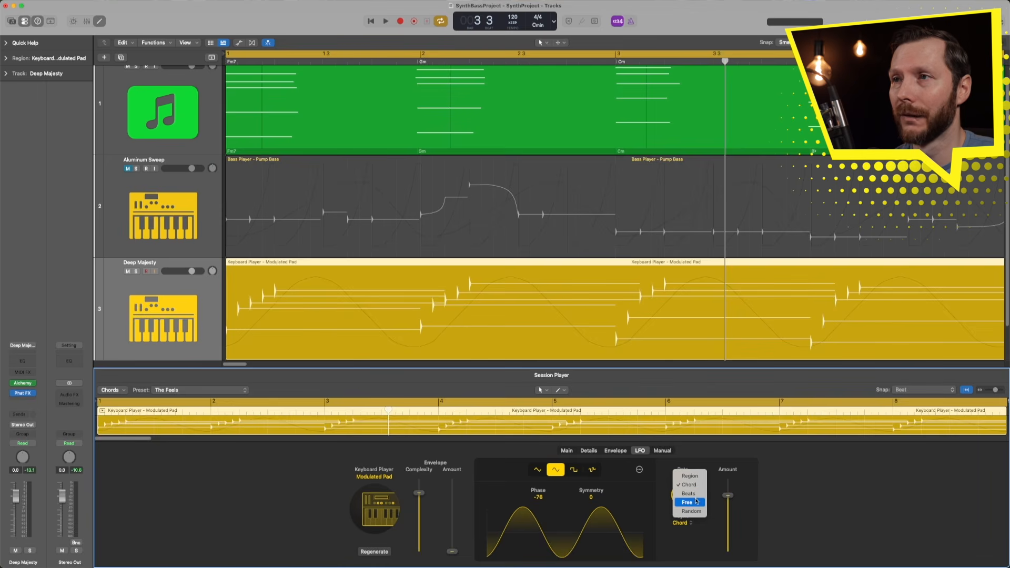
{"action": "left_click", "coordinate": [696, 504]}
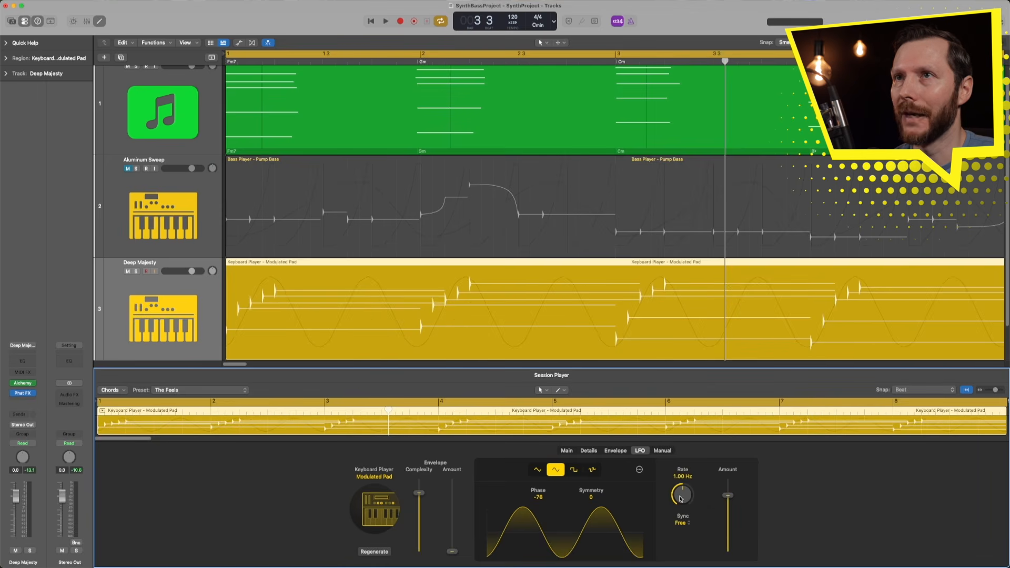
{"action": "left_click_drag", "start_coordinate": [680, 491], "coordinate": [687, 494]}
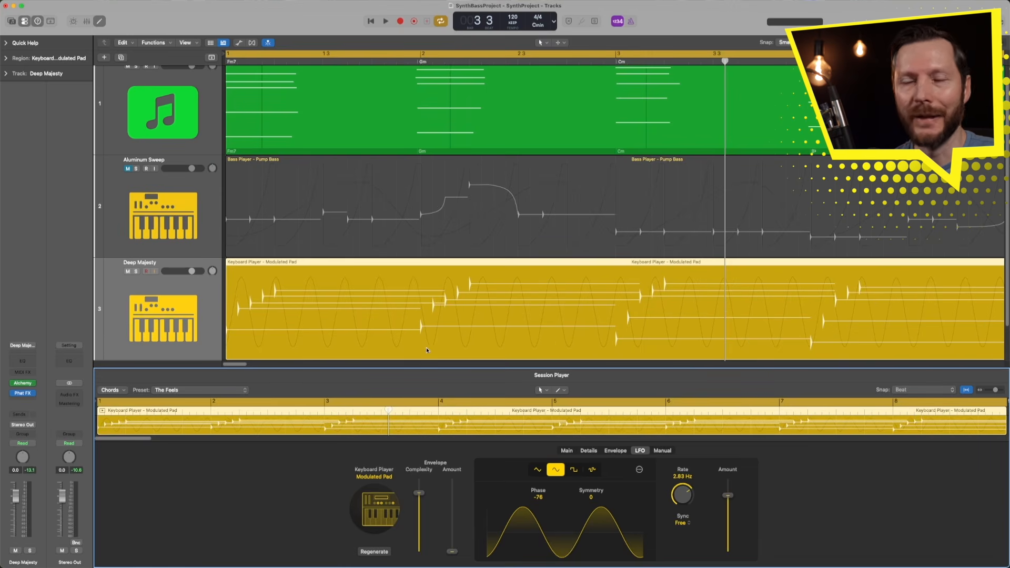
Return the LFO Sync to Chord and try faster rates of 3.67 and 6.17.
{"action": "left_click", "coordinate": [682, 524]}
{"action": "left_click", "coordinate": [684, 482]}
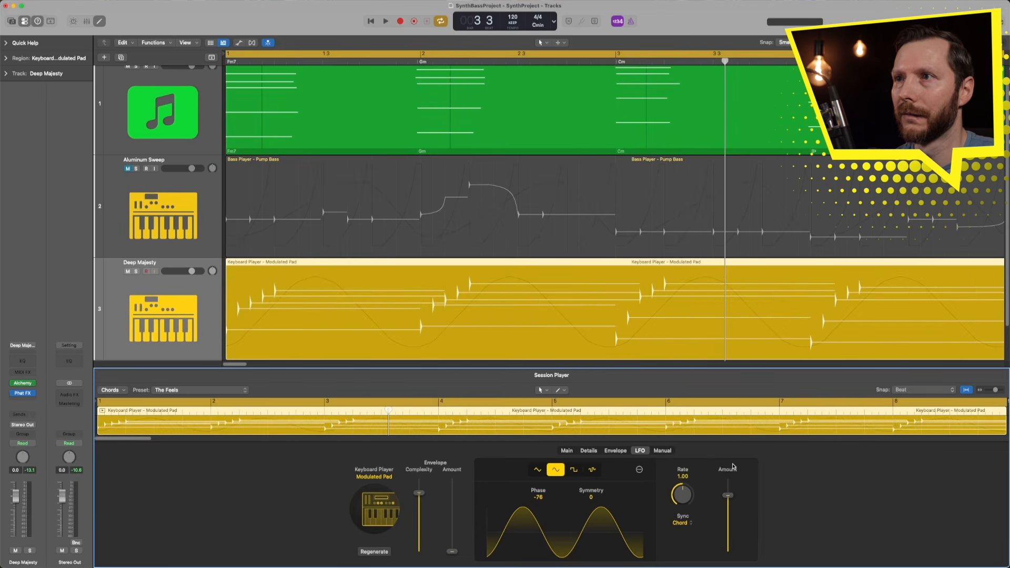
{"action": "left_click_drag", "start_coordinate": [684, 495], "coordinate": [687, 481]}
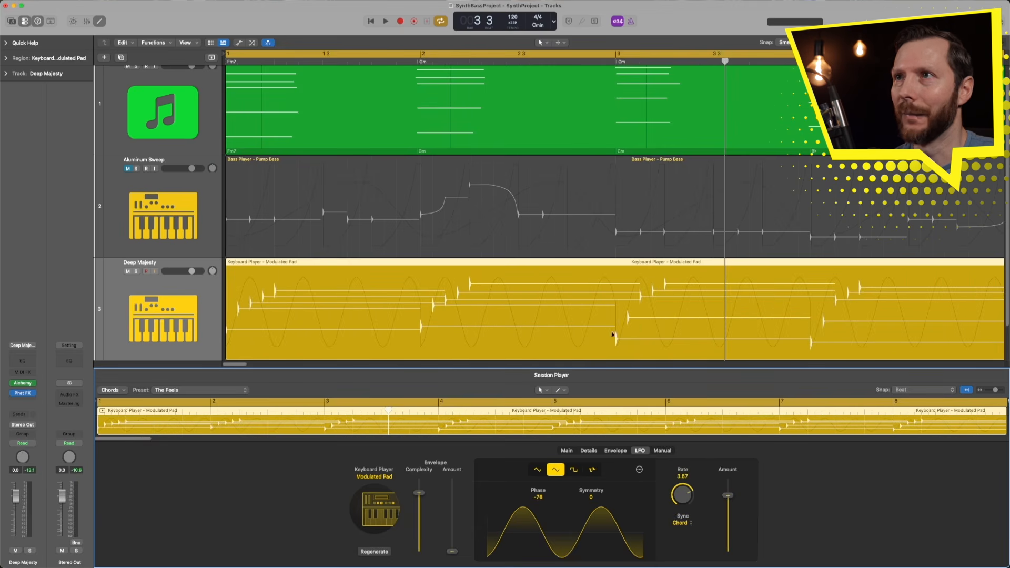
{"action": "left_click_drag", "start_coordinate": [683, 498], "coordinate": [688, 491]}
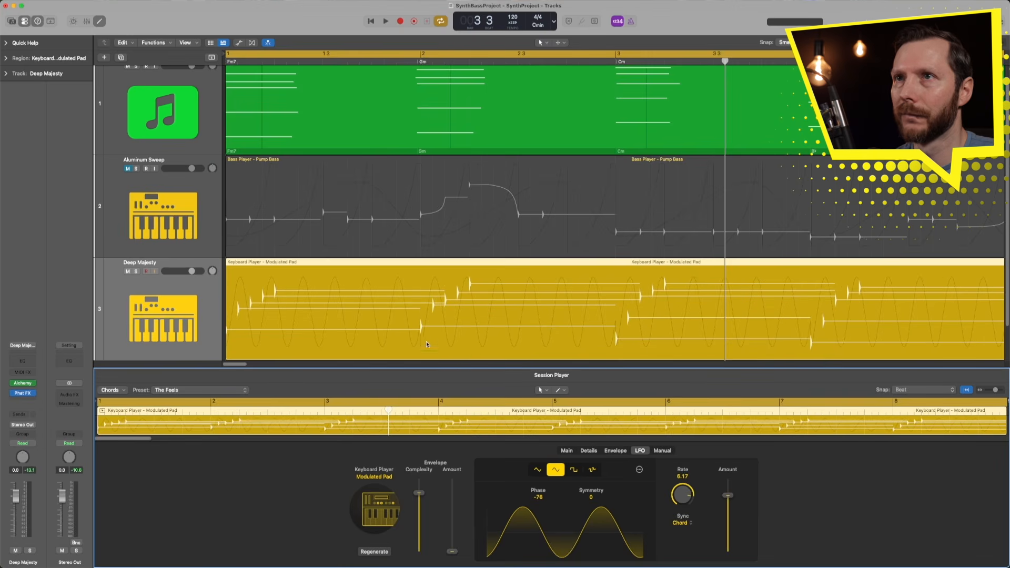
Compare the LFO's Free sync again, and change the Sync setting to Beats.
{"action": "left_click", "coordinate": [683, 523]}
{"action": "left_click", "coordinate": [687, 502]}
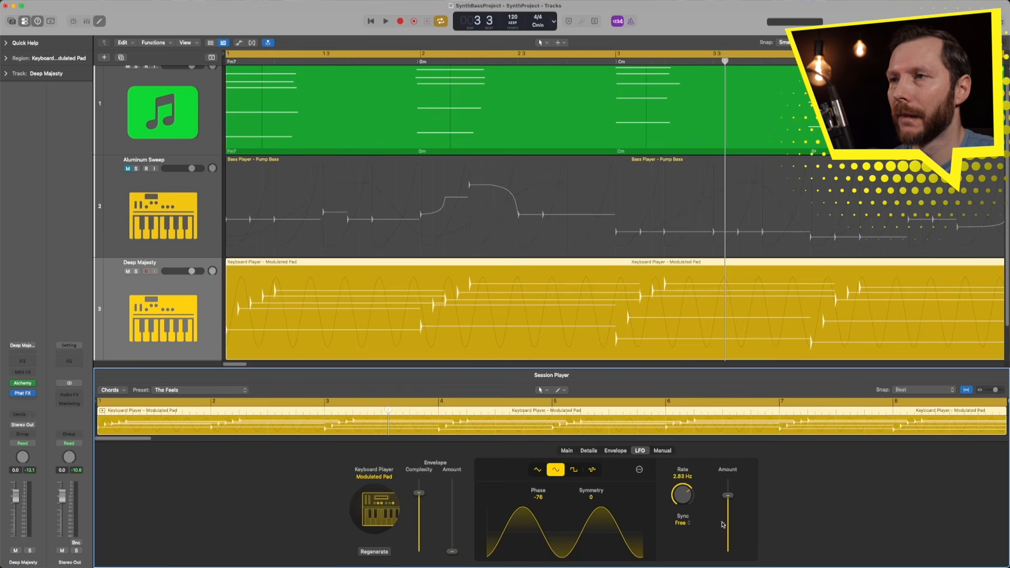
{"action": "left_click", "coordinate": [682, 522]}
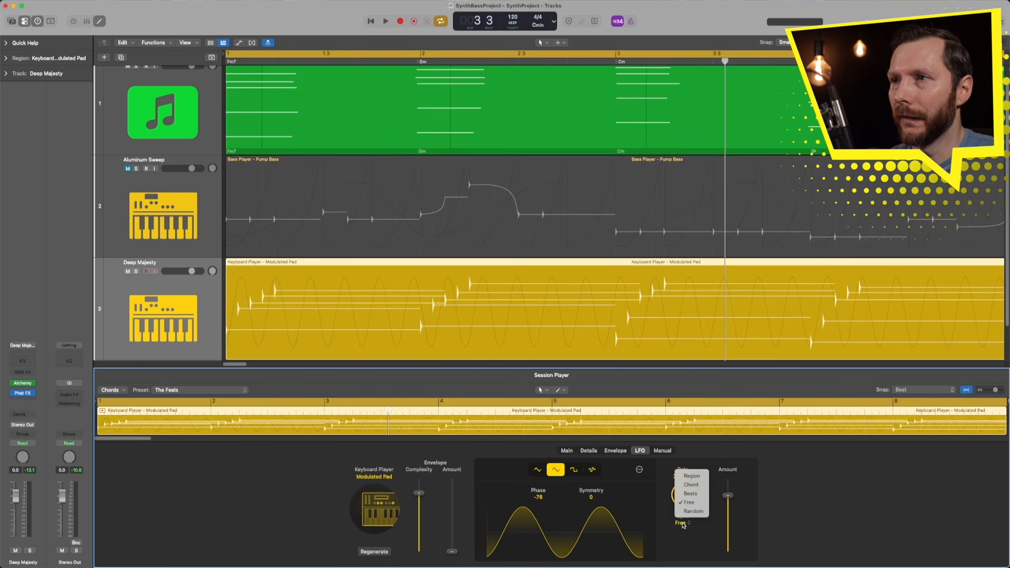
{"action": "left_click", "coordinate": [688, 494]}
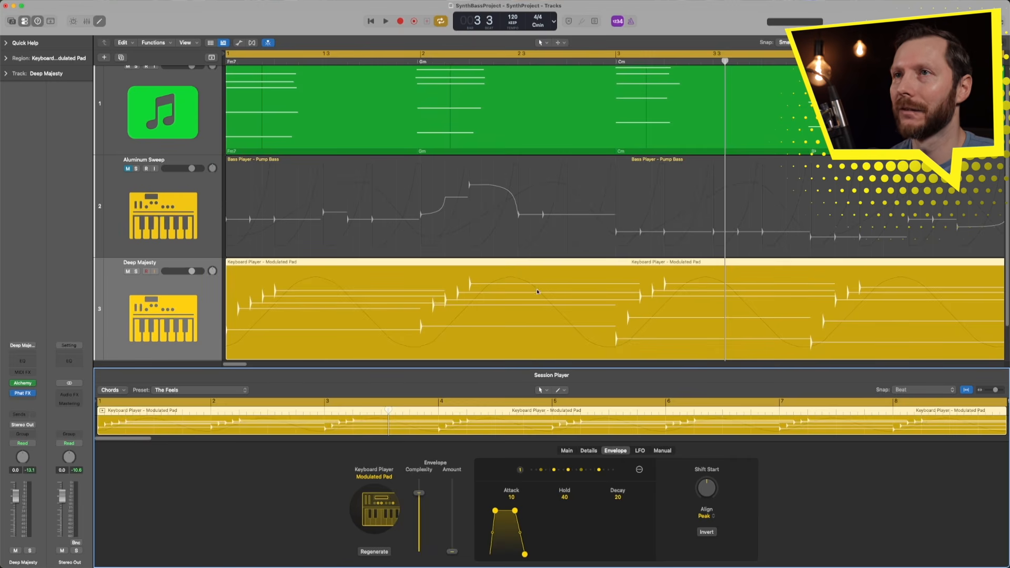
Try the Envelope Amount at a medium and a low level, testing the Complexity at 32% and restoring it in between.
{"action": "left_click_drag", "start_coordinate": [453, 555], "coordinate": [456, 520]}
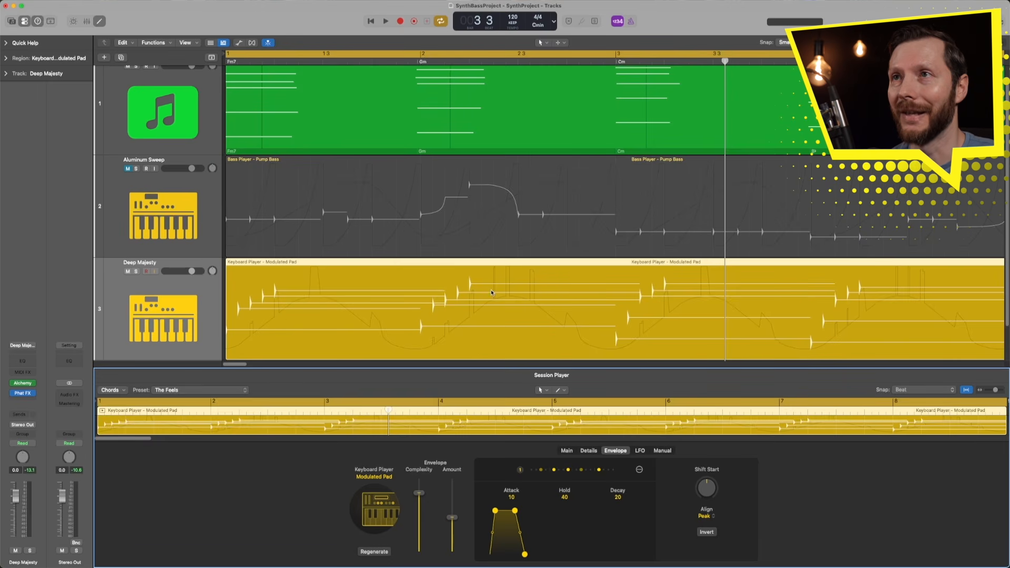
{"action": "left_click_drag", "start_coordinate": [453, 517], "coordinate": [419, 530]}
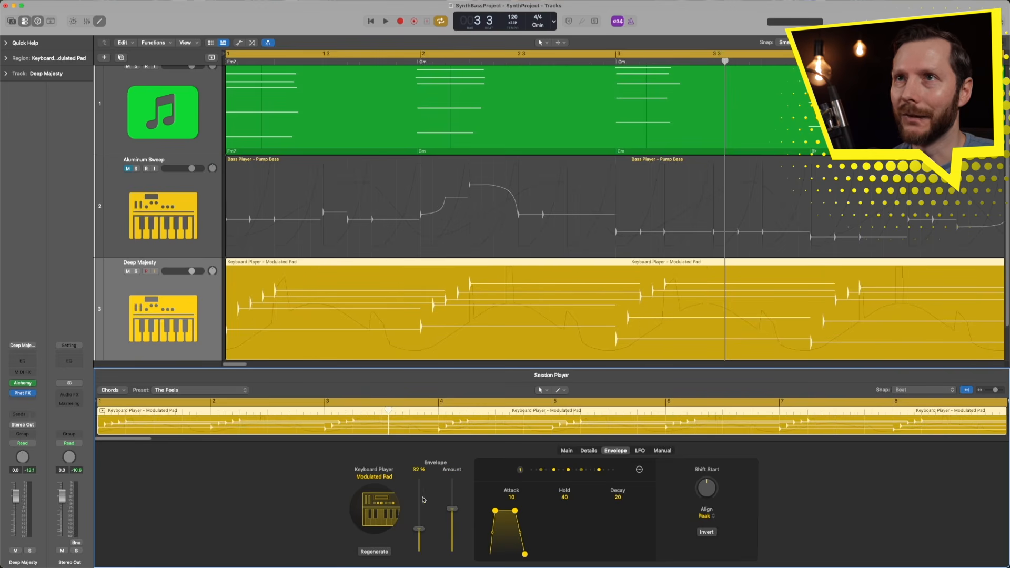
{"action": "left_click_drag", "start_coordinate": [419, 529], "coordinate": [453, 539]}
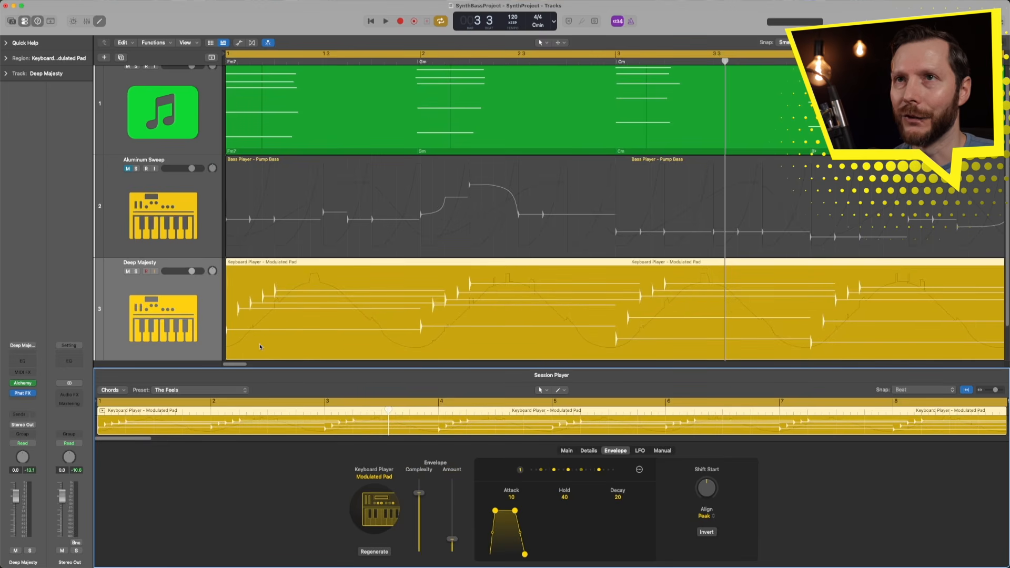
Set the Envelope Amount to 60% and play back the pad.
{"action": "left_click_drag", "start_coordinate": [452, 539], "coordinate": [452, 507]}
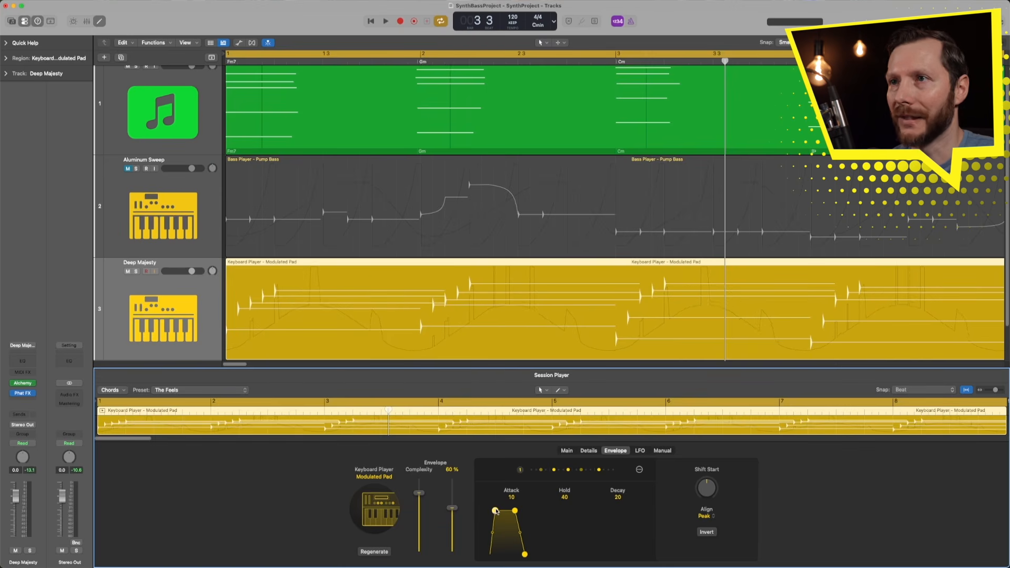
{"action": "key", "text": "space"}
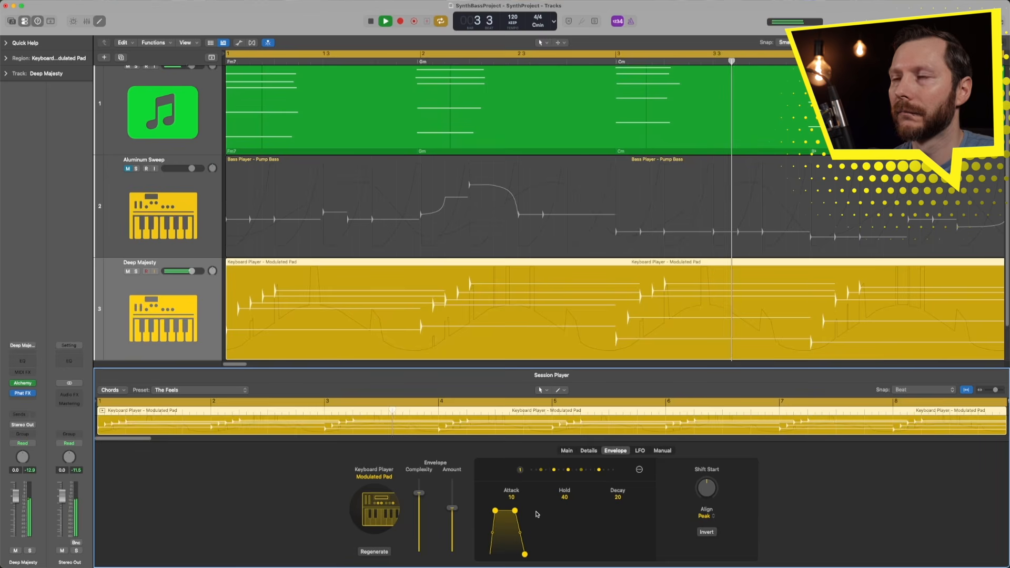
{"action": "key", "text": "space"}
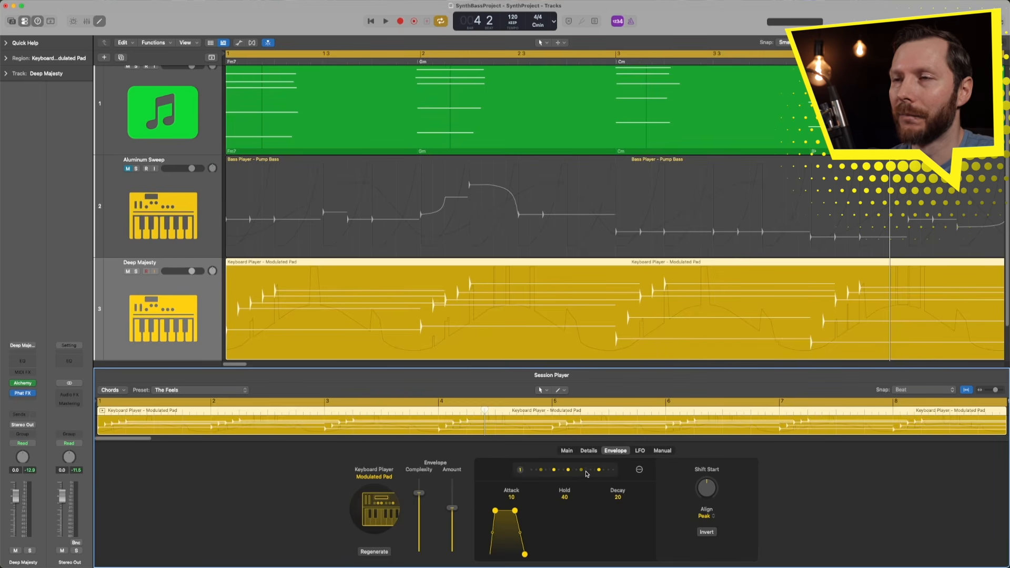
Audition envelope rhythm patterns 2, 3 and 4 while playing back the pad, and close the pattern list.
{"action": "left_click", "coordinate": [562, 473]}
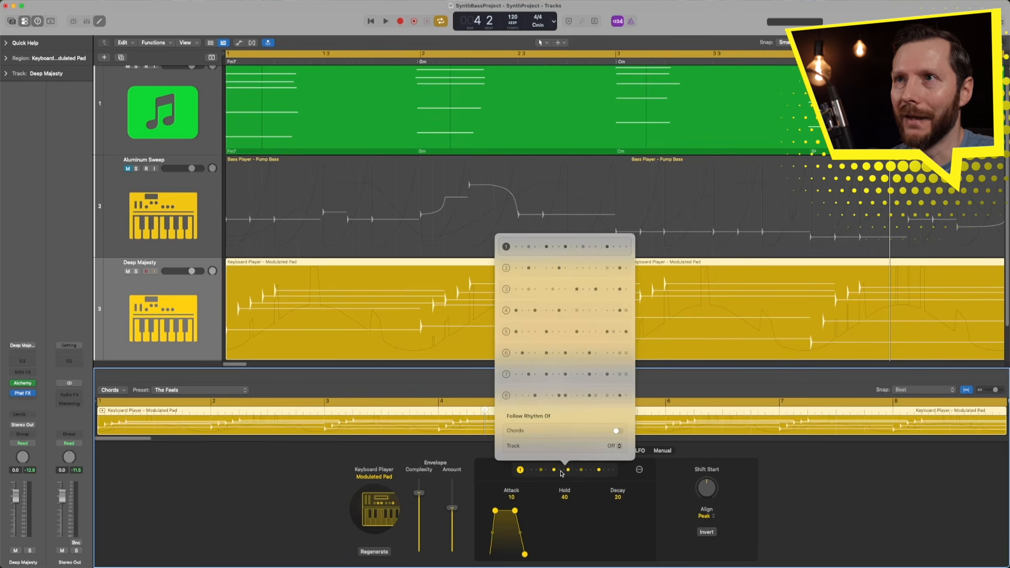
{"action": "left_click", "coordinate": [534, 268]}
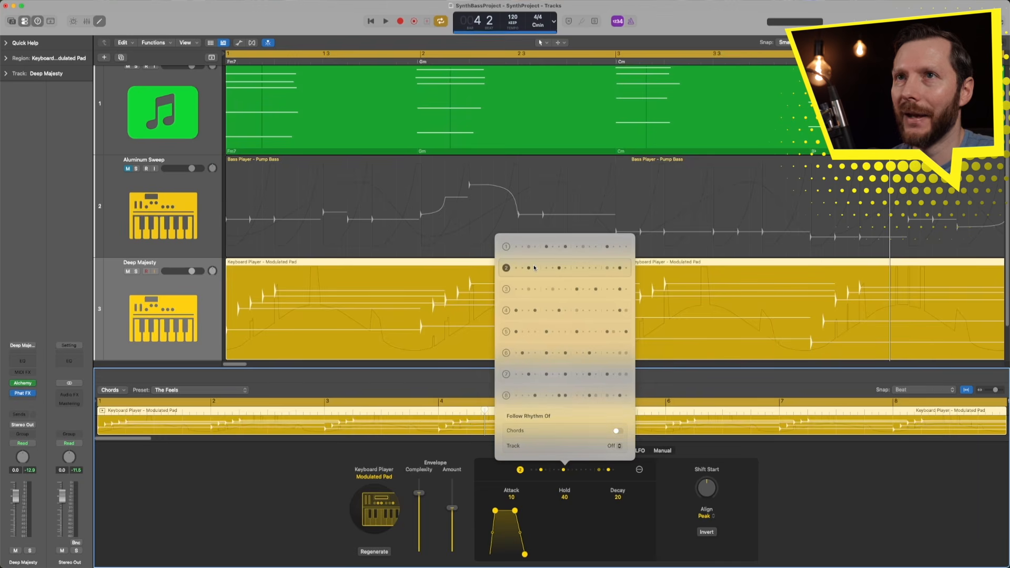
{"action": "key", "text": "space"}
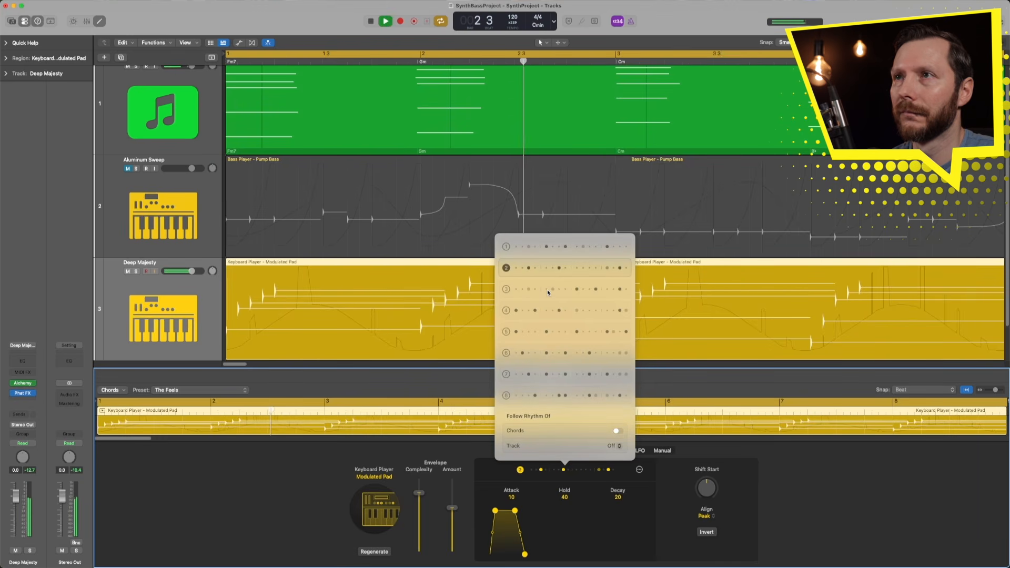
{"action": "left_click", "coordinate": [547, 289]}
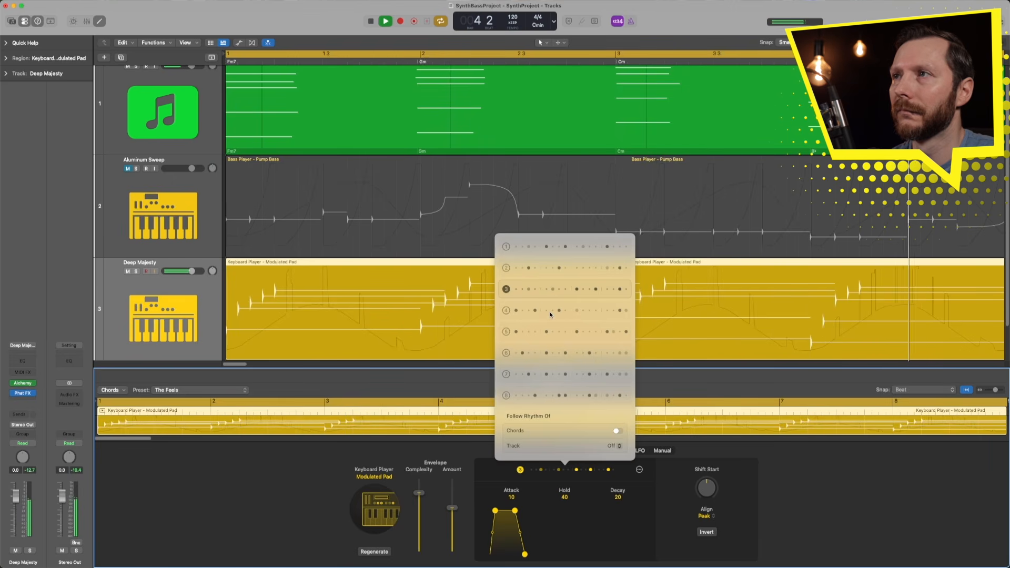
{"action": "left_click", "coordinate": [550, 315]}
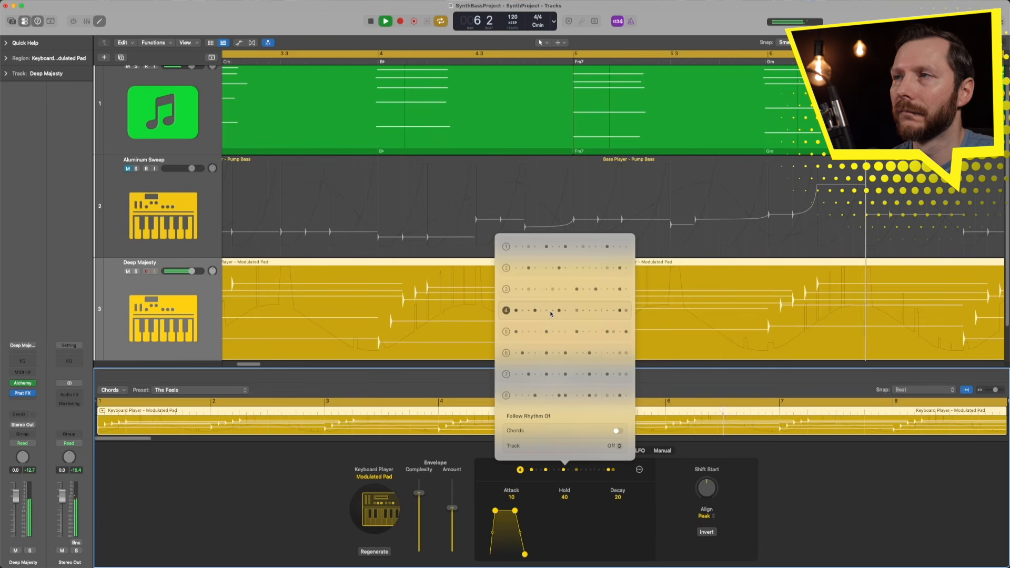
{"action": "key", "text": "space"}
{"action": "left_click", "coordinate": [471, 455]}
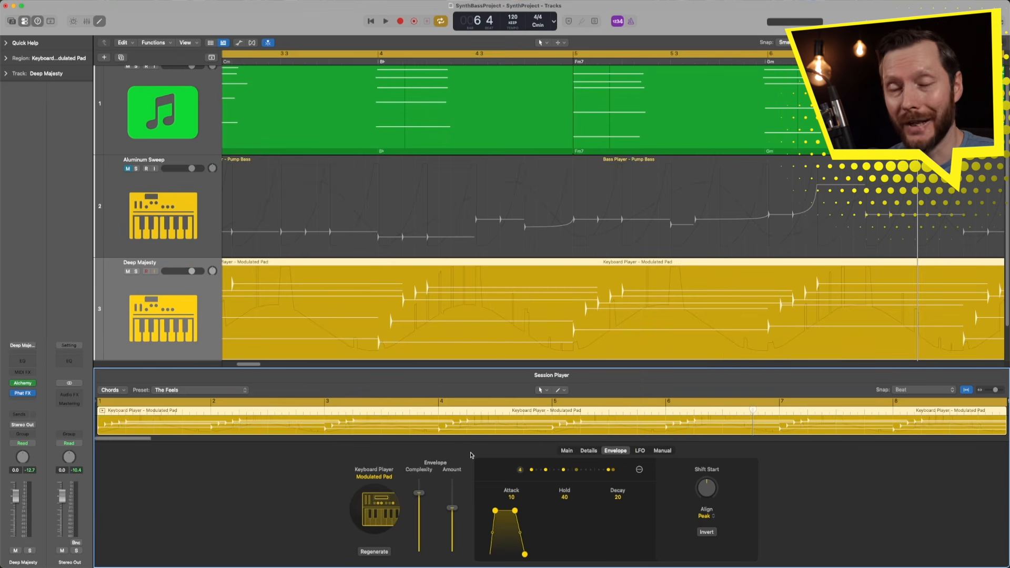
Build a one-bar manual pattern with steps 5, 8, 13 and 14 active, auditioning the pad while adding steps.
{"action": "left_click", "coordinate": [663, 452]}
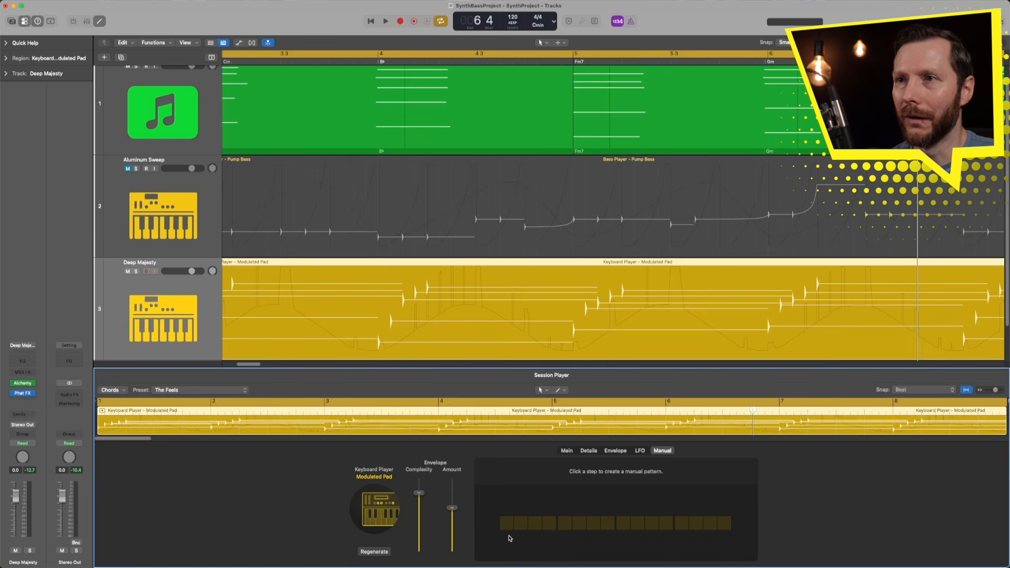
{"action": "left_click", "coordinate": [564, 524]}
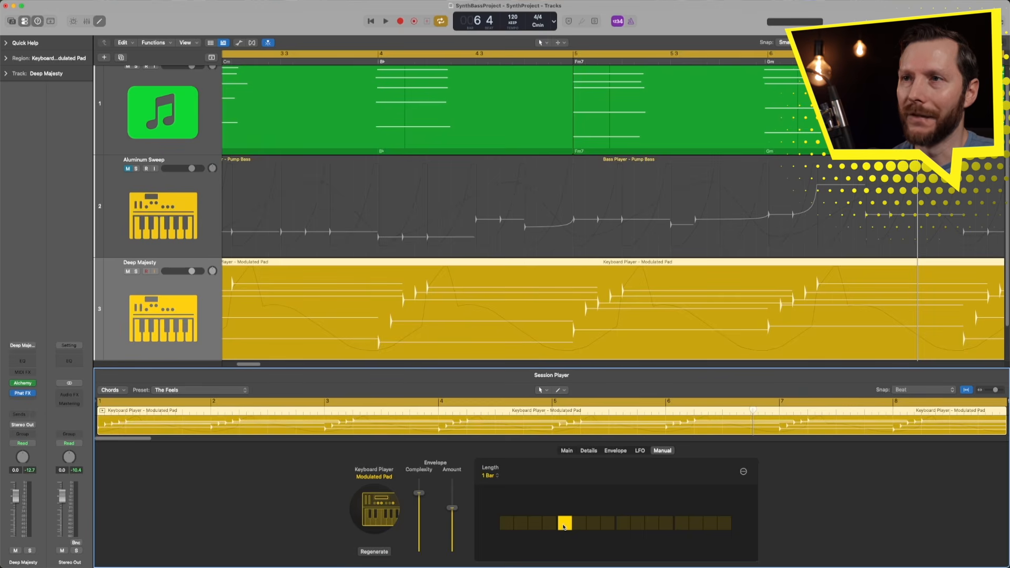
{"action": "scroll", "coordinate": [403, 308], "scroll_direction": "left", "scroll_amount": 10}
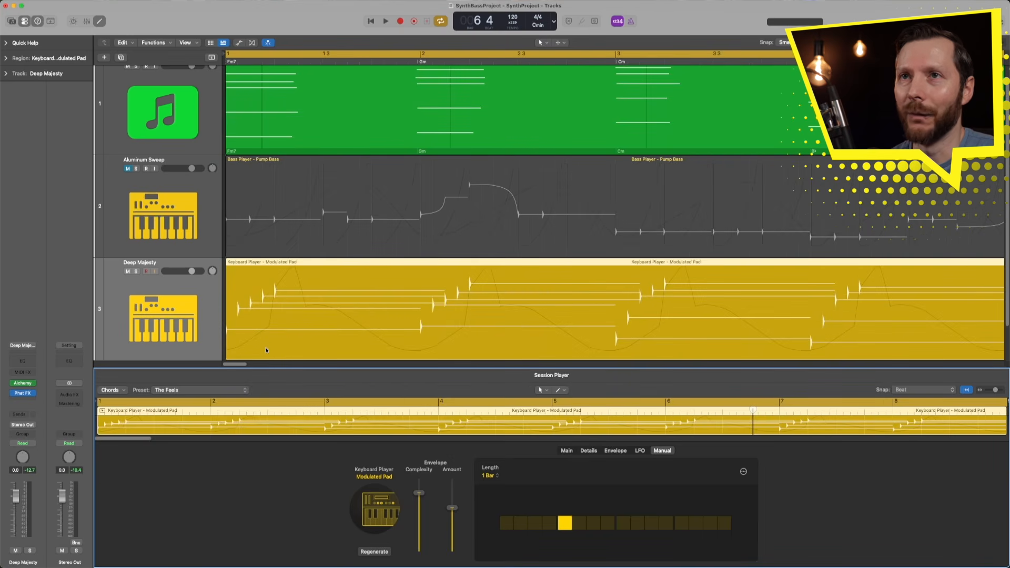
{"action": "key", "text": "space"}
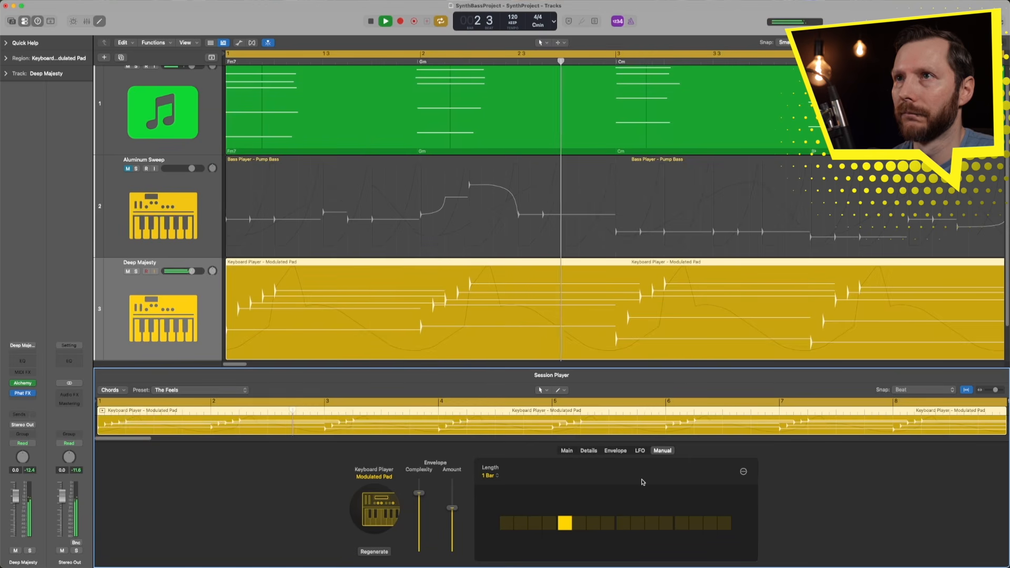
{"action": "left_click", "coordinate": [681, 522]}
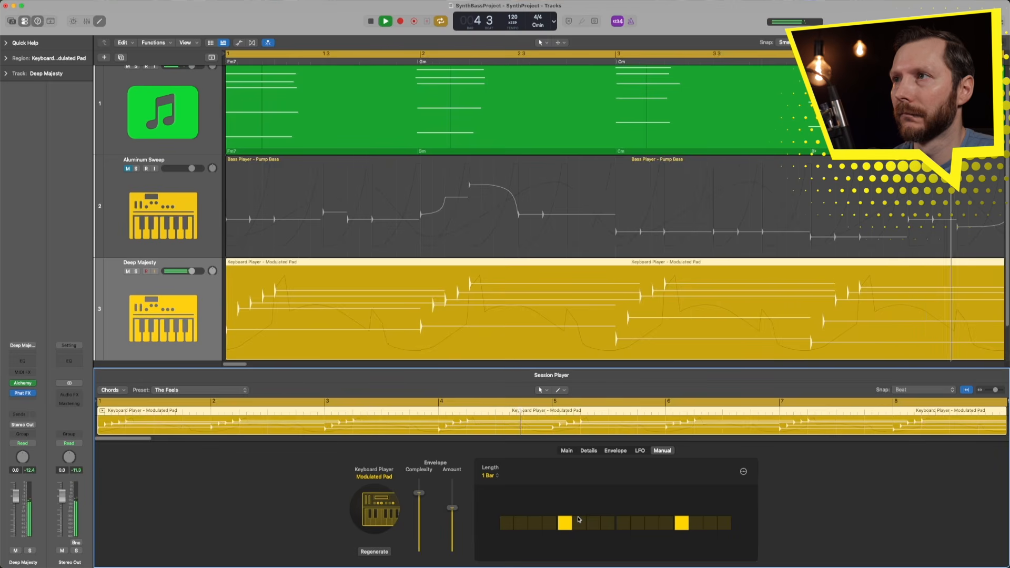
{"action": "left_click", "coordinate": [607, 523]}
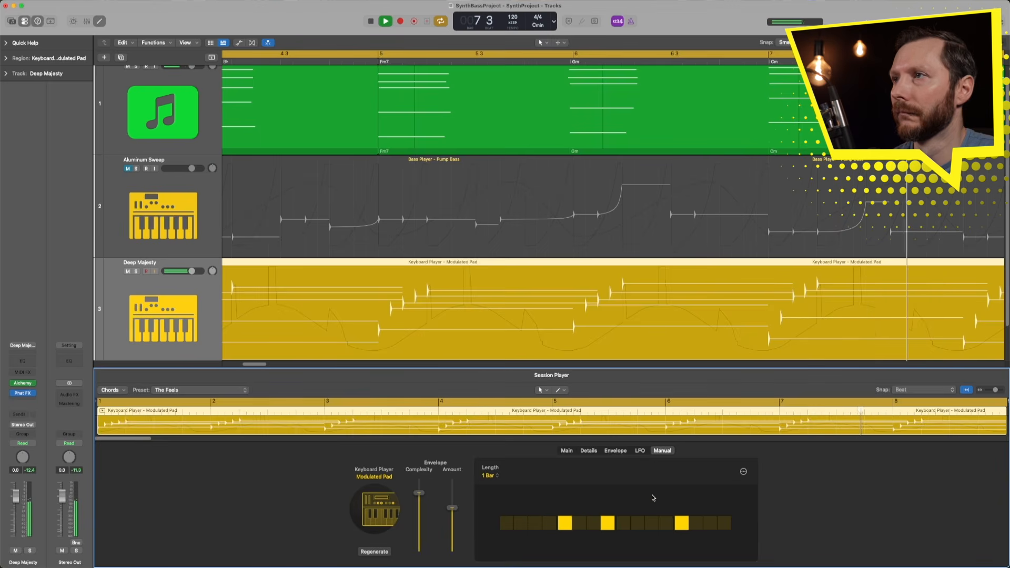
{"action": "left_click", "coordinate": [697, 526]}
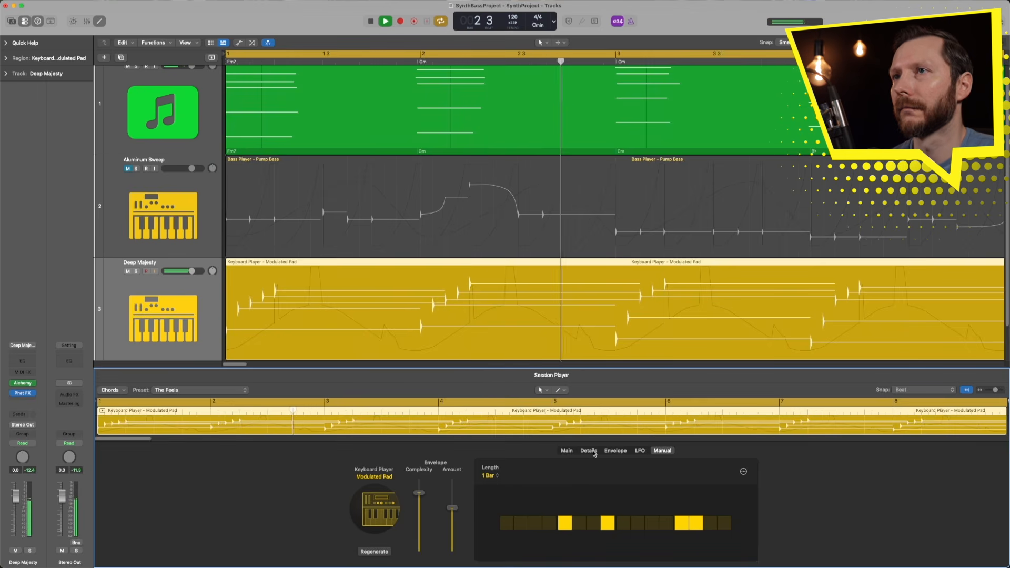
{"action": "key", "text": "space"}
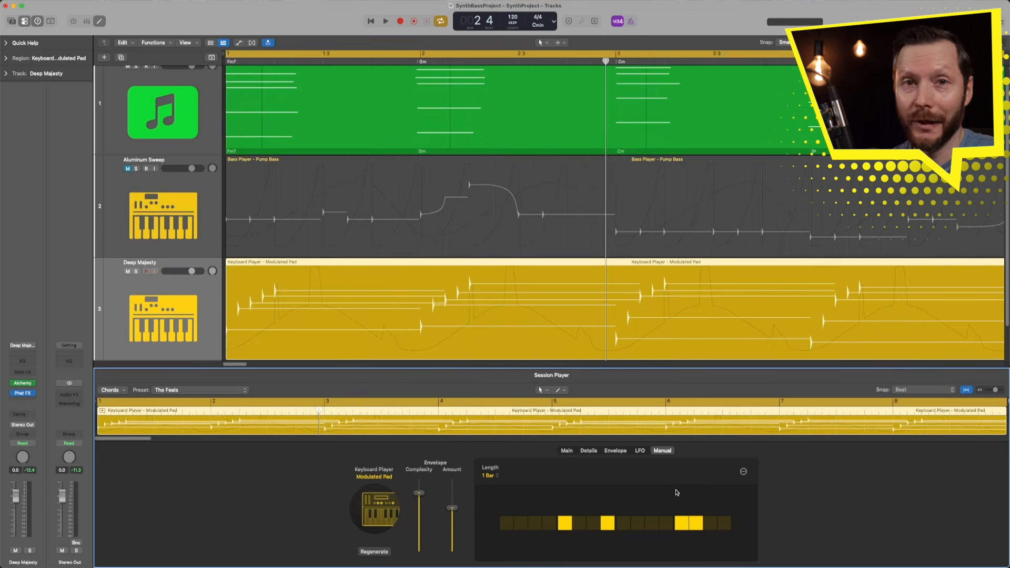
Replace the manual pattern in the envelope settings with rhythm pattern 1.
{"action": "left_click", "coordinate": [616, 451]}
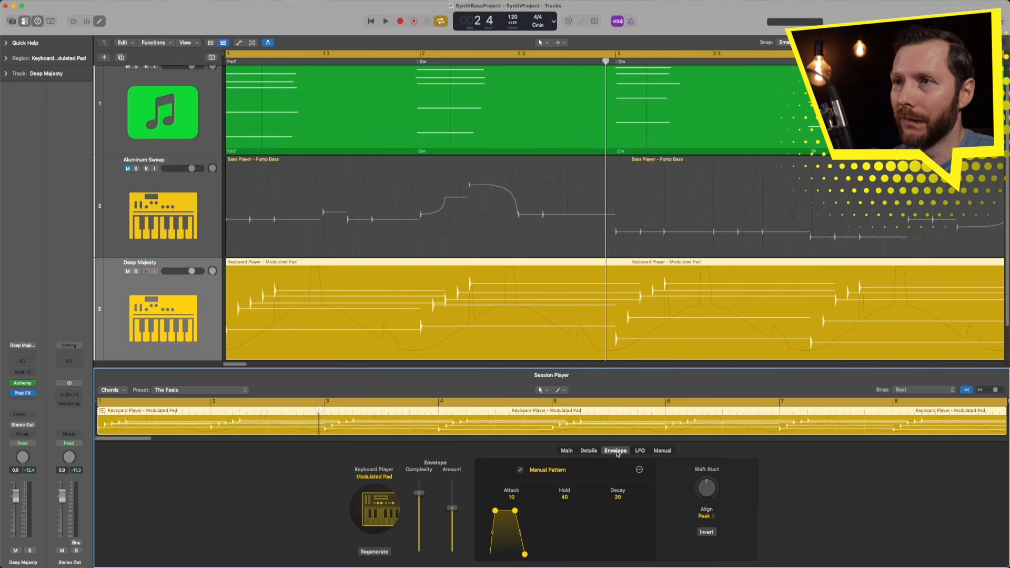
{"action": "left_click", "coordinate": [587, 473]}
{"action": "left_click", "coordinate": [546, 227]}
{"action": "left_click", "coordinate": [608, 508]}
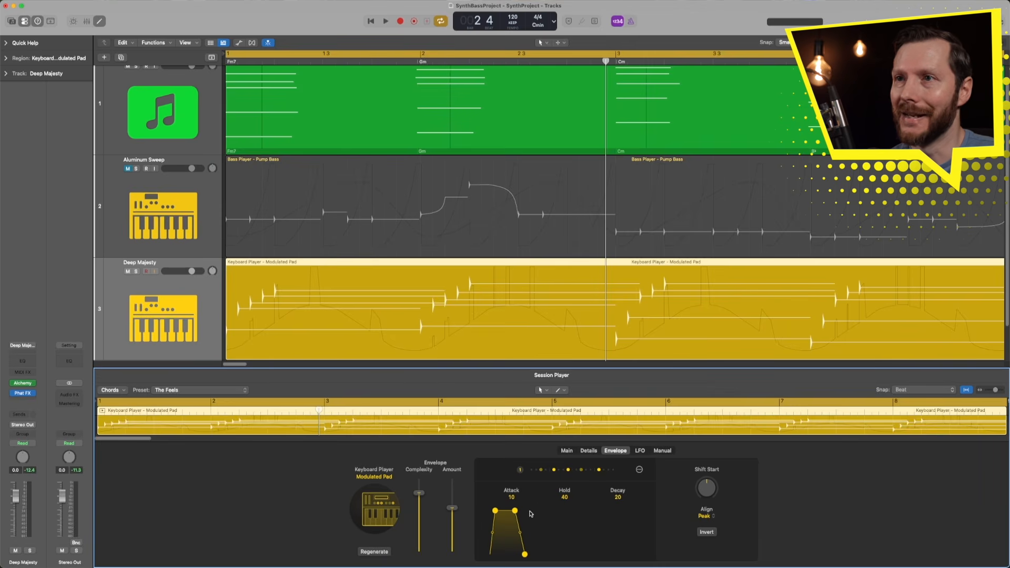
Try the envelope Attack at 100, drop it to 0, and play back the pad from the start.
{"action": "left_click_drag", "start_coordinate": [495, 512], "coordinate": [540, 514]}
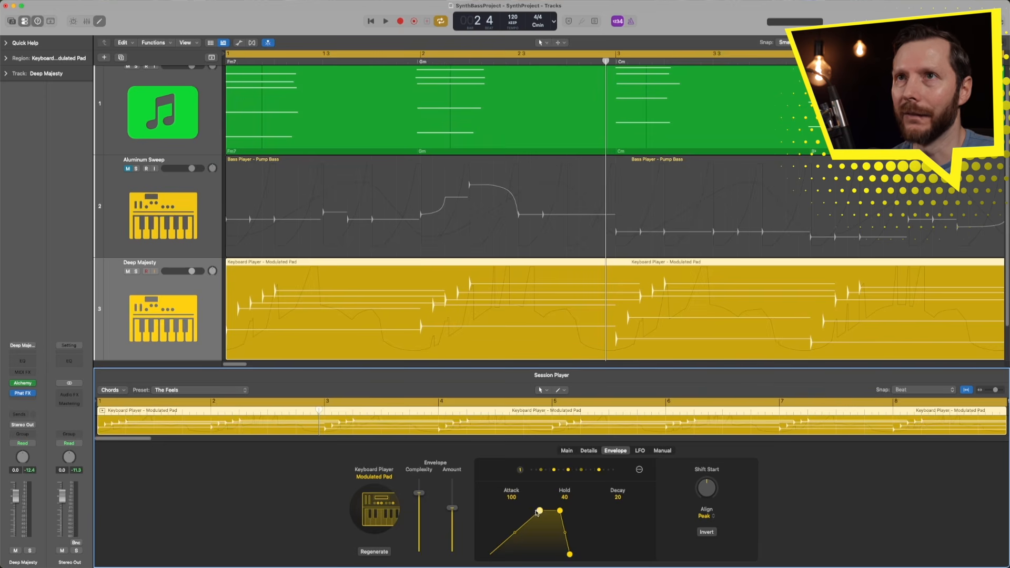
{"action": "left_click_drag", "start_coordinate": [540, 512], "coordinate": [490, 510]}
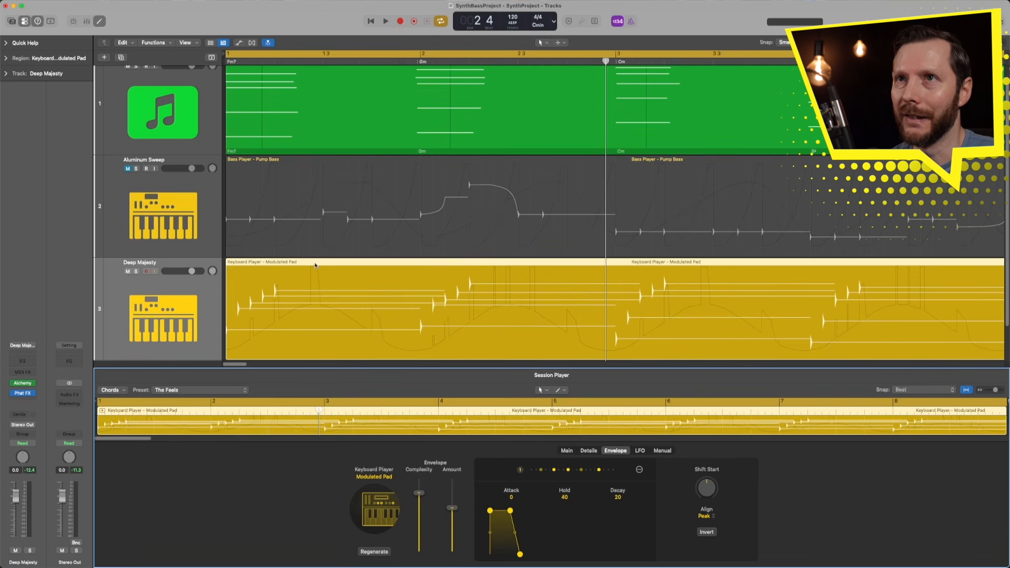
{"action": "key", "text": "space"}
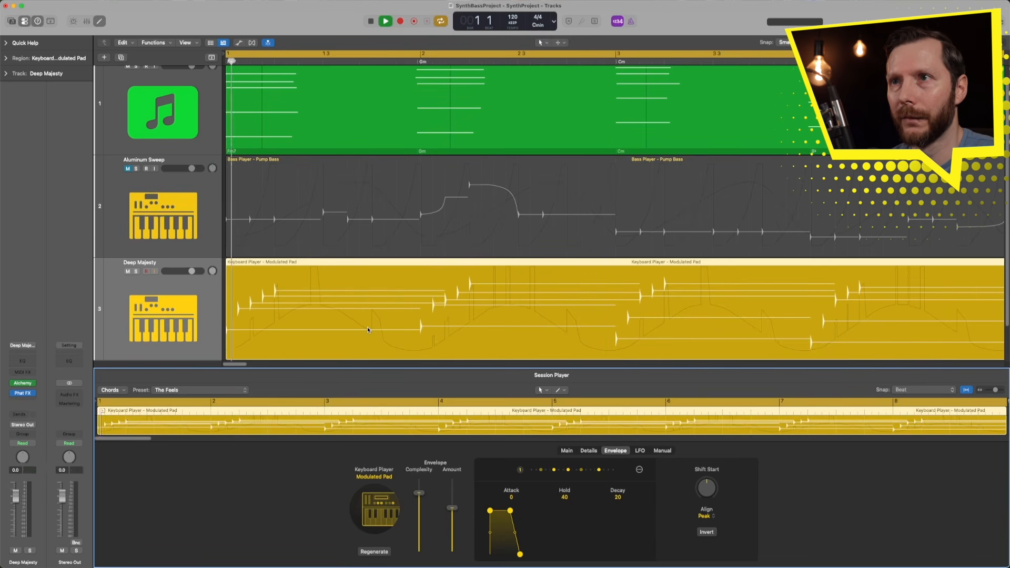
Set the envelope Attack to 100, play back the pad, and raise the Decay to 100.
{"action": "left_click_drag", "start_coordinate": [489, 511], "coordinate": [540, 510]}
{"action": "key", "text": "space"}
{"action": "key", "text": "space"}
{"action": "left_click_drag", "start_coordinate": [570, 555], "coordinate": [632, 559]}
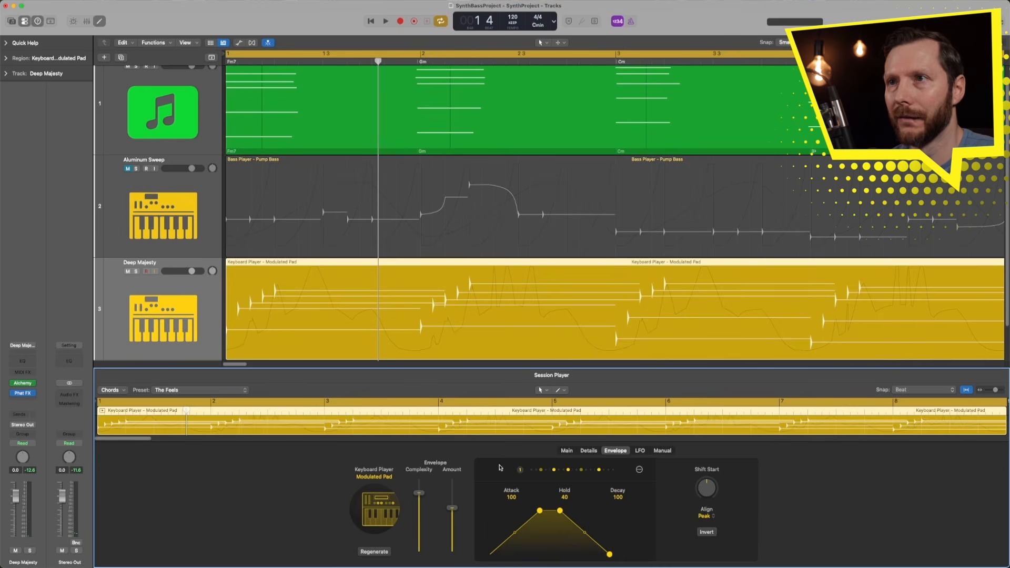
Try the envelope Decay at 0, restore it to 100, and play back the pad.
{"action": "left_click_drag", "start_coordinate": [613, 550], "coordinate": [559, 554]}
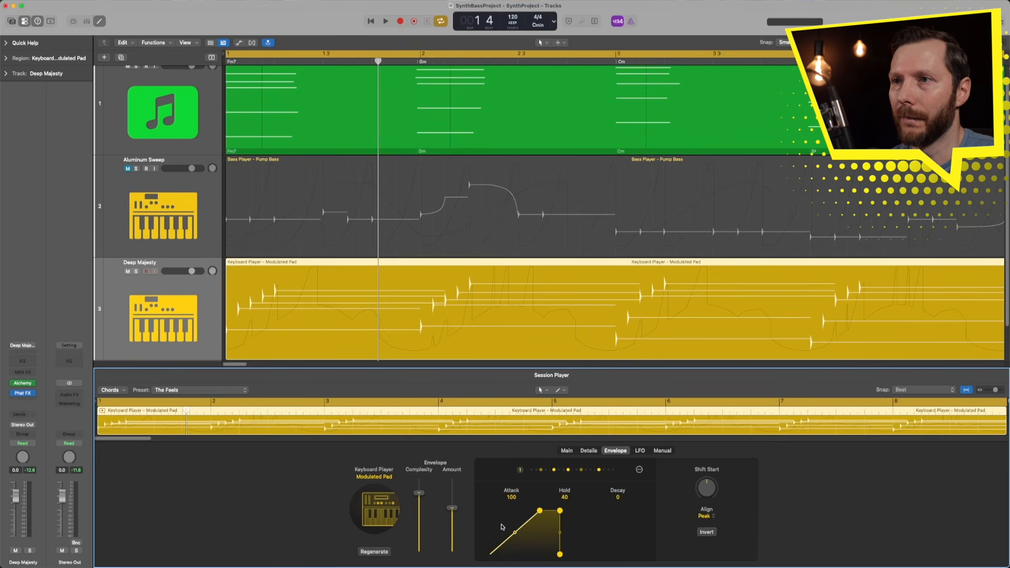
{"action": "key", "text": "space"}
{"action": "left_click_drag", "start_coordinate": [560, 554], "coordinate": [611, 555]}
{"action": "key", "text": "space"}
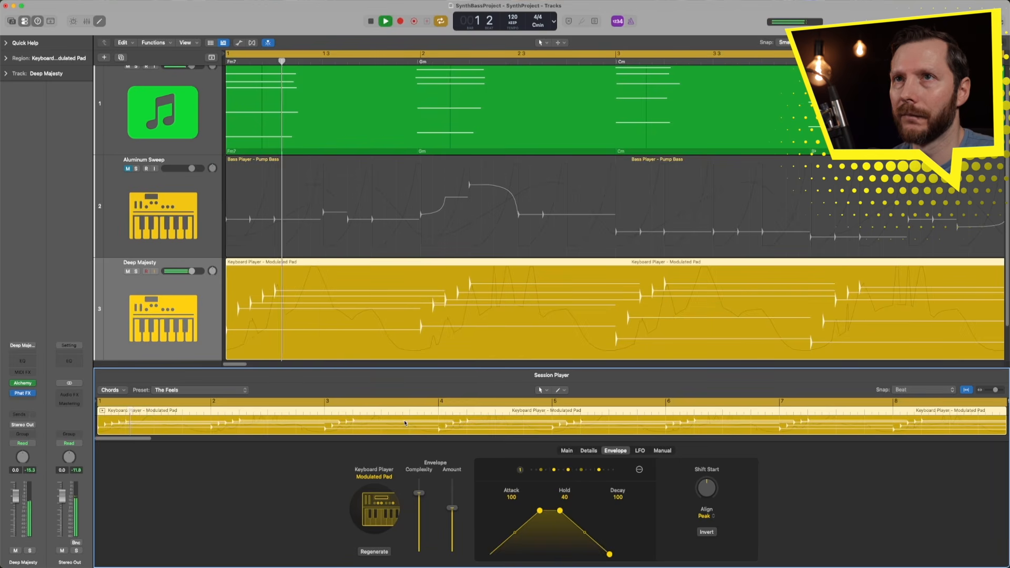
{"action": "key", "text": "space"}
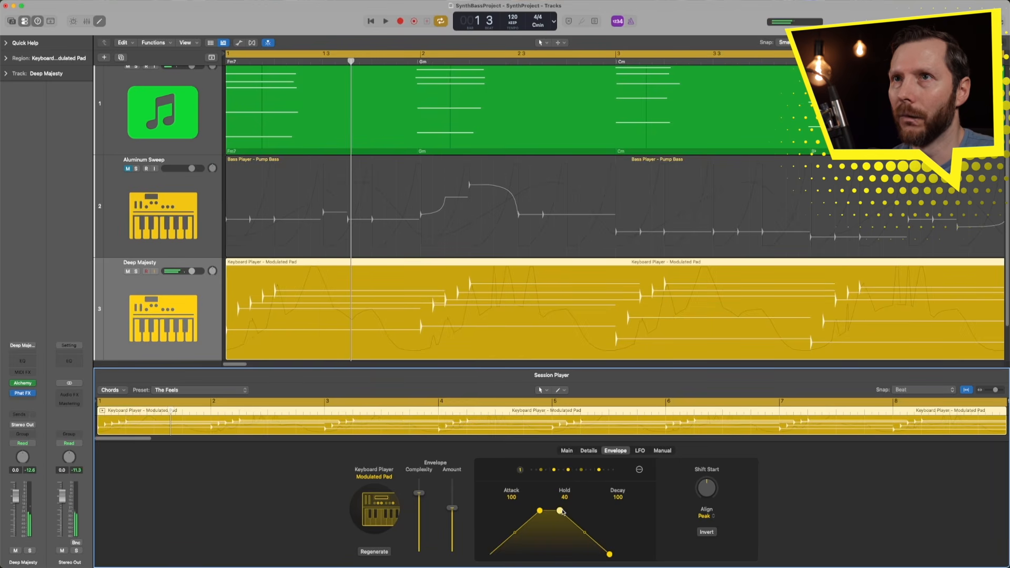
Raise the envelope Hold to 100 and play back the pad from the start.
{"action": "left_click_drag", "start_coordinate": [560, 510], "coordinate": [564, 487]}
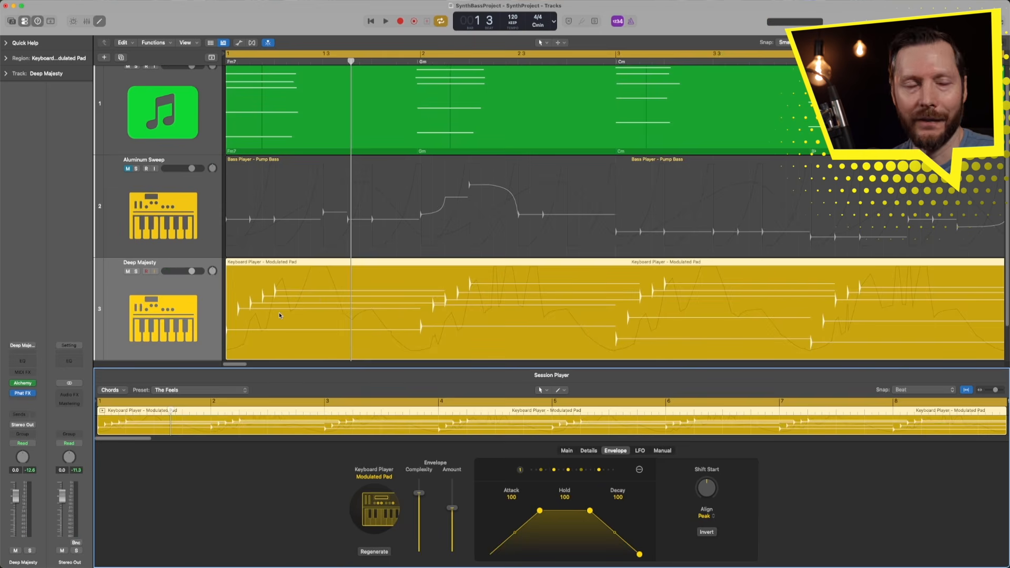
{"action": "key", "text": "space"}
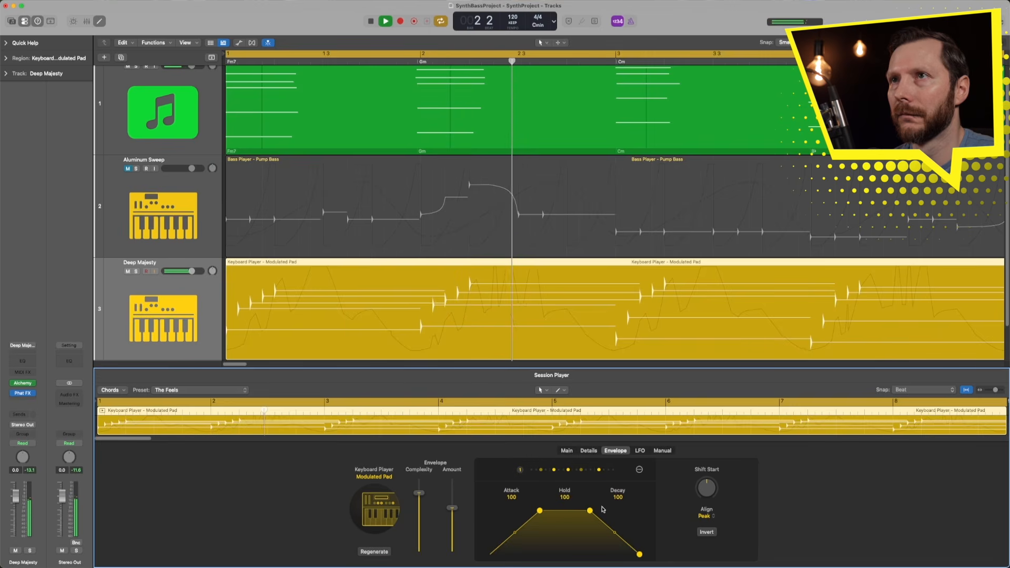
{"action": "key", "text": "space"}
Shorten the envelope to Attack 37, Hold 27 and Decay 43, and play back the pad.
{"action": "left_click_drag", "start_coordinate": [589, 512], "coordinate": [553, 512]}
{"action": "left_click_drag", "start_coordinate": [603, 554], "coordinate": [574, 554]}
{"action": "left_click_drag", "start_coordinate": [540, 510], "coordinate": [508, 511]}
{"action": "key", "text": "space"}
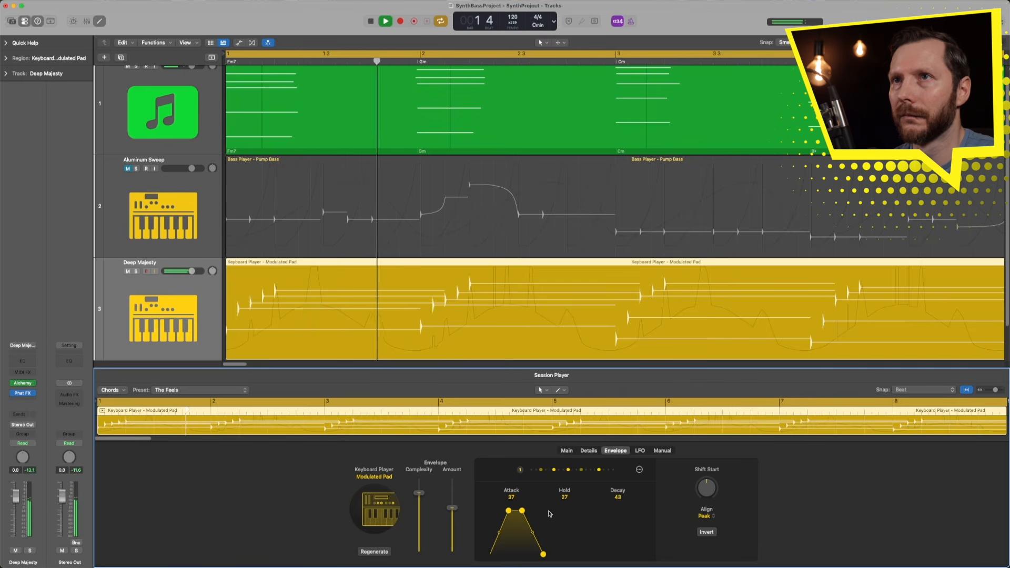
{"action": "key", "text": "space"}
Try a raised Shift Start and an inverted envelope, play back the pad, and reset both settings.
{"action": "left_click_drag", "start_coordinate": [707, 492], "coordinate": [711, 485]}
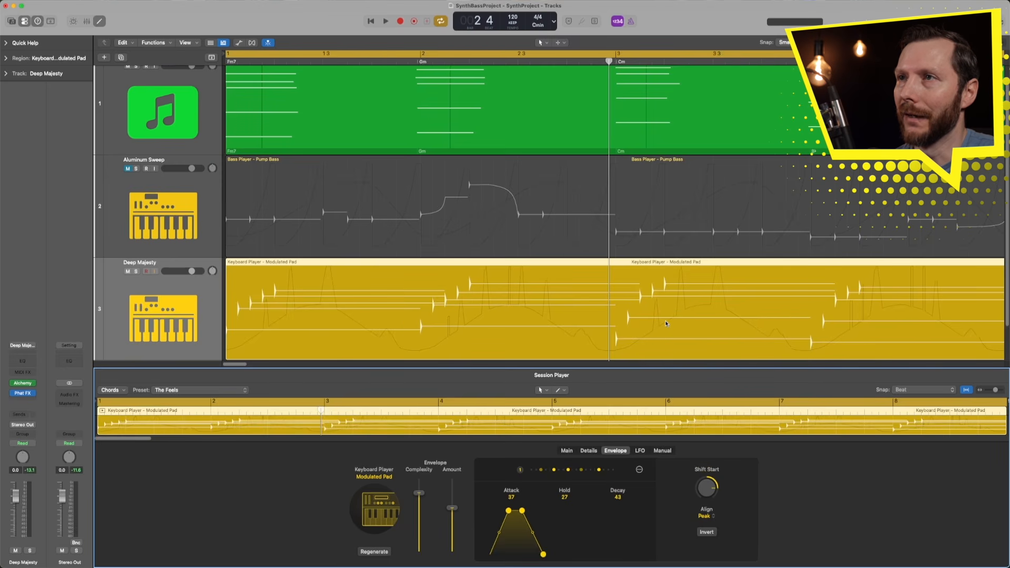
{"action": "left_click_drag", "start_coordinate": [708, 487], "coordinate": [708, 497]}
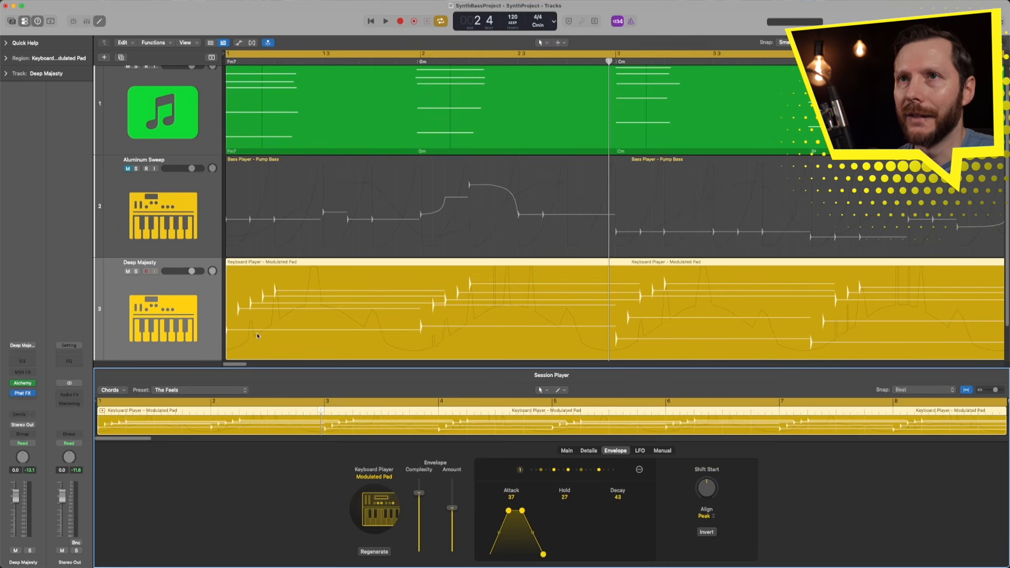
{"action": "left_click", "coordinate": [707, 533]}
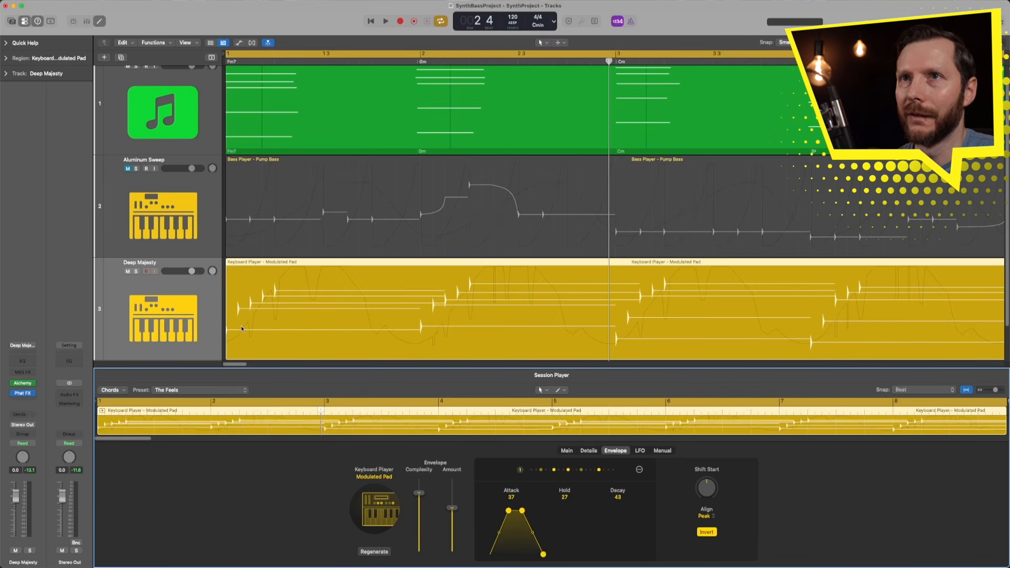
{"action": "key", "text": "space"}
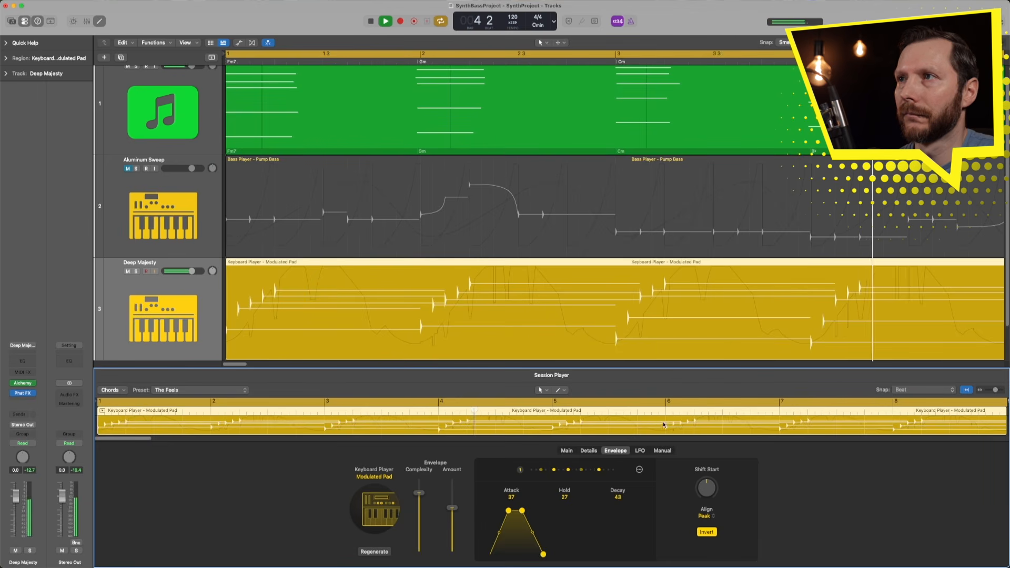
{"action": "key", "text": "space"}
{"action": "left_click", "coordinate": [707, 532]}
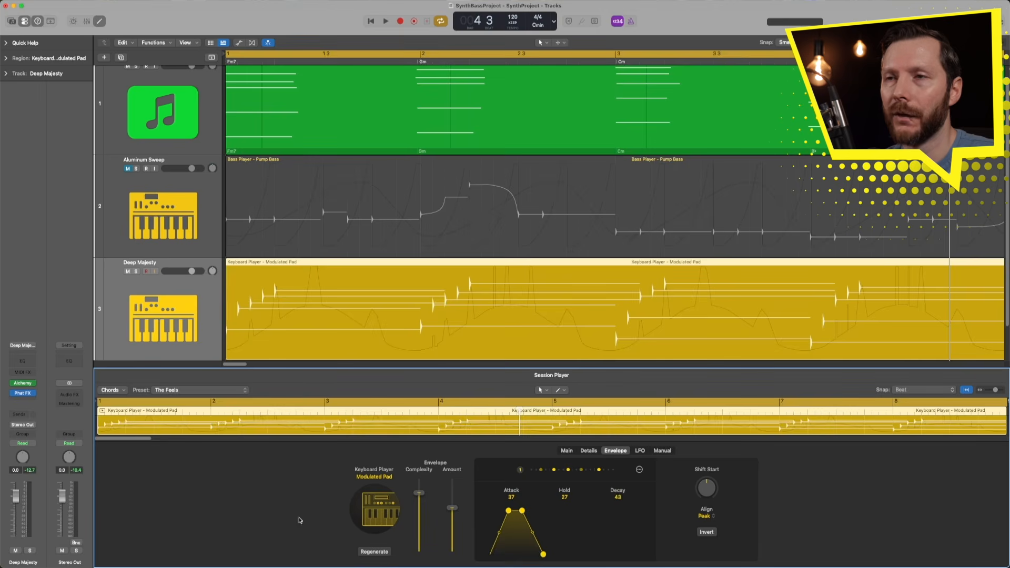
{"action": "left_click", "coordinate": [376, 477]}
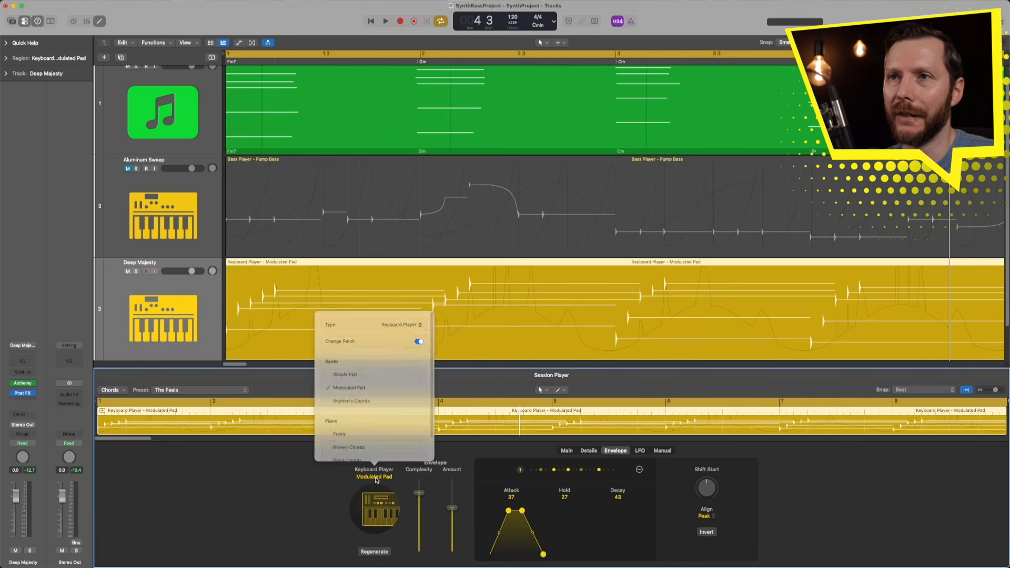
{"action": "left_click", "coordinate": [305, 507]}
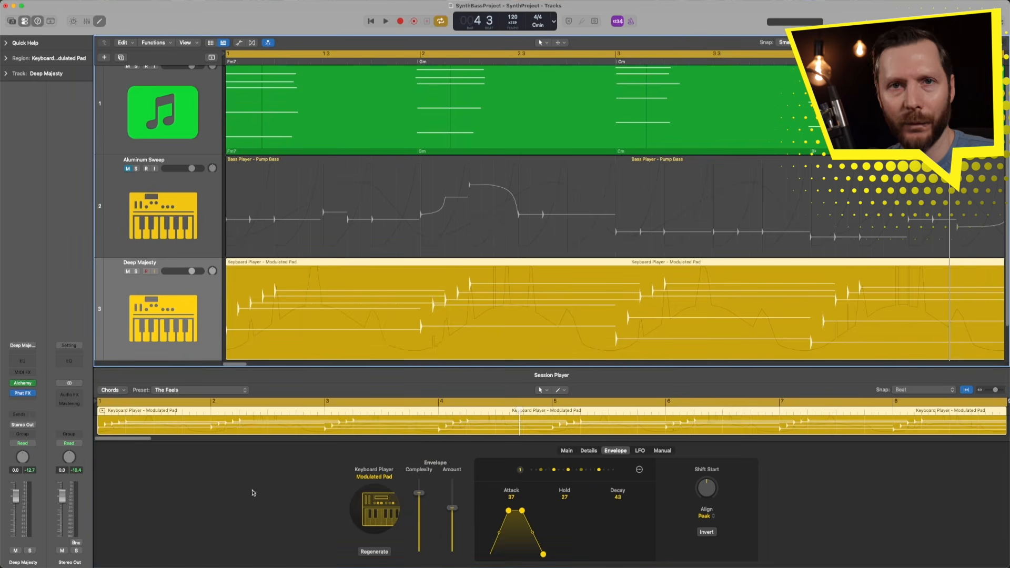
Mute the Deep Majesty track and create a Keyboard Player session track in the Rhythmic Chords style.
{"action": "left_click", "coordinate": [127, 272]}
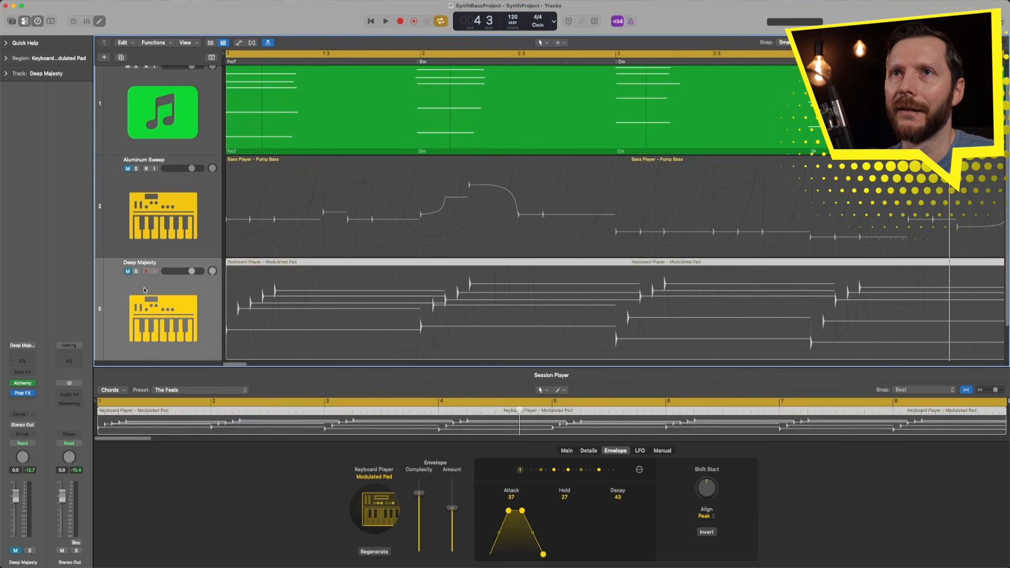
{"action": "left_click", "coordinate": [105, 58]}
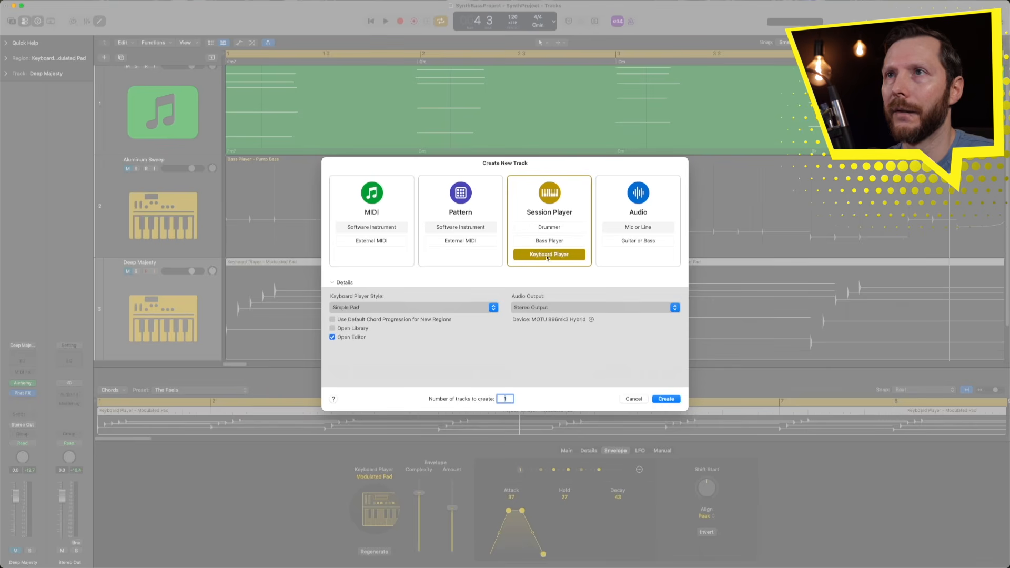
{"action": "left_click", "coordinate": [447, 309]}
{"action": "left_click", "coordinate": [370, 326]}
{"action": "left_click", "coordinate": [664, 399]}
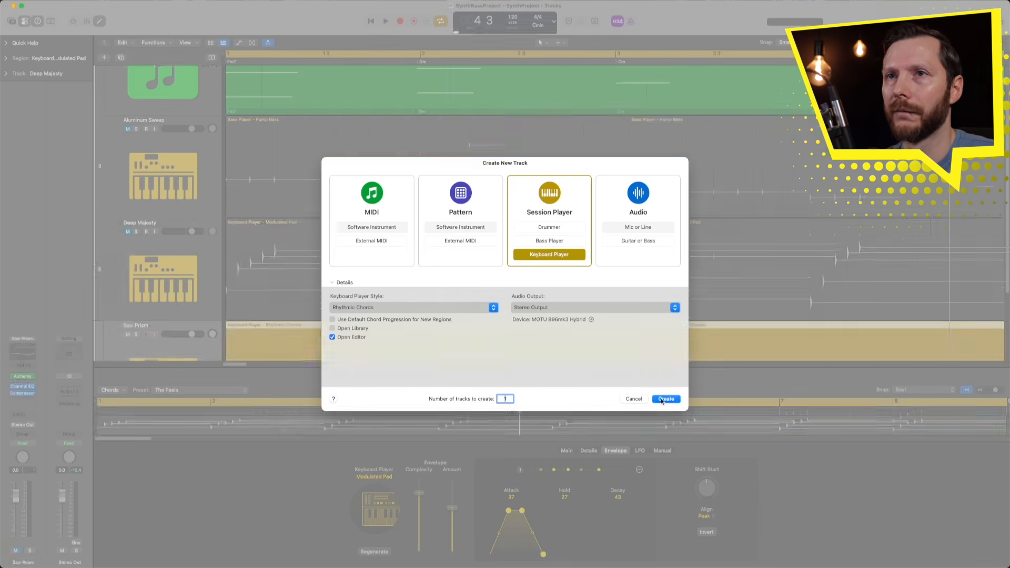
Play back the Rhythmic Chords region on the Saw Prism track from the start.
{"action": "scroll", "coordinate": [372, 330], "scroll_direction": "down", "scroll_amount": 3}
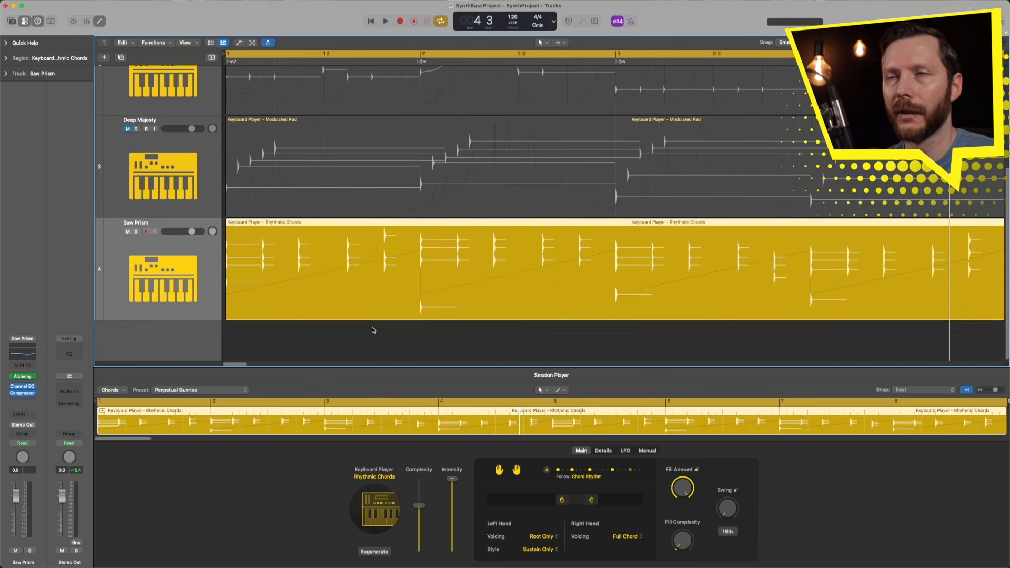
{"action": "scroll", "coordinate": [372, 330], "scroll_direction": "up", "scroll_amount": 2}
{"action": "scroll", "coordinate": [372, 330], "scroll_direction": "down", "scroll_amount": 6}
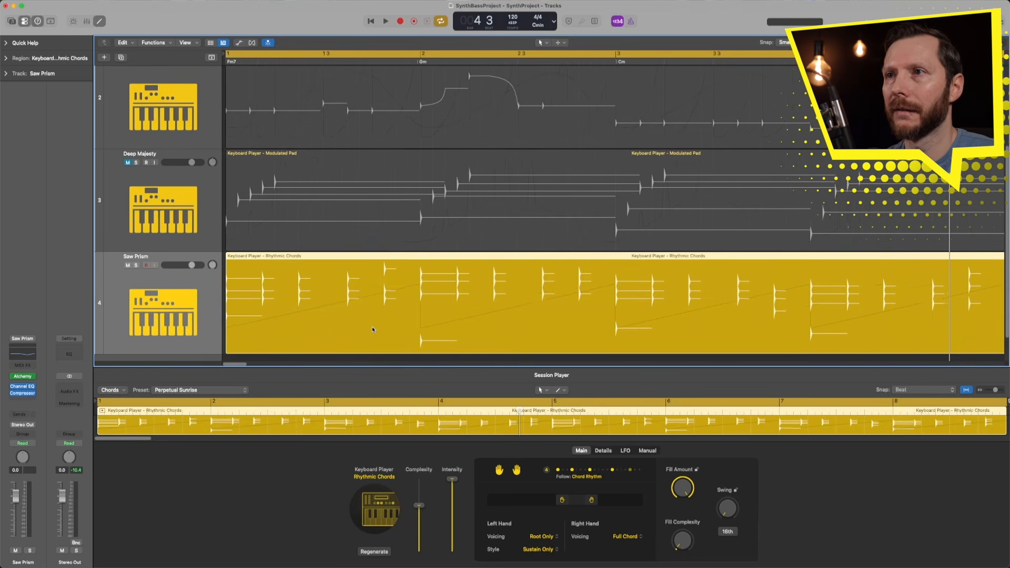
{"action": "key", "text": "space"}
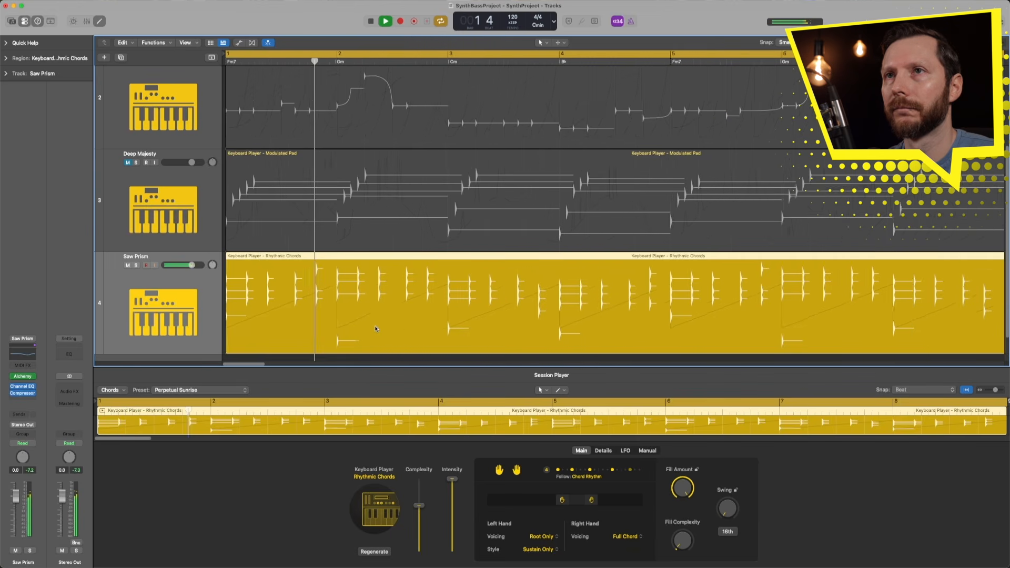
{"action": "scroll", "coordinate": [375, 328], "scroll_direction": "down", "scroll_amount": 1}
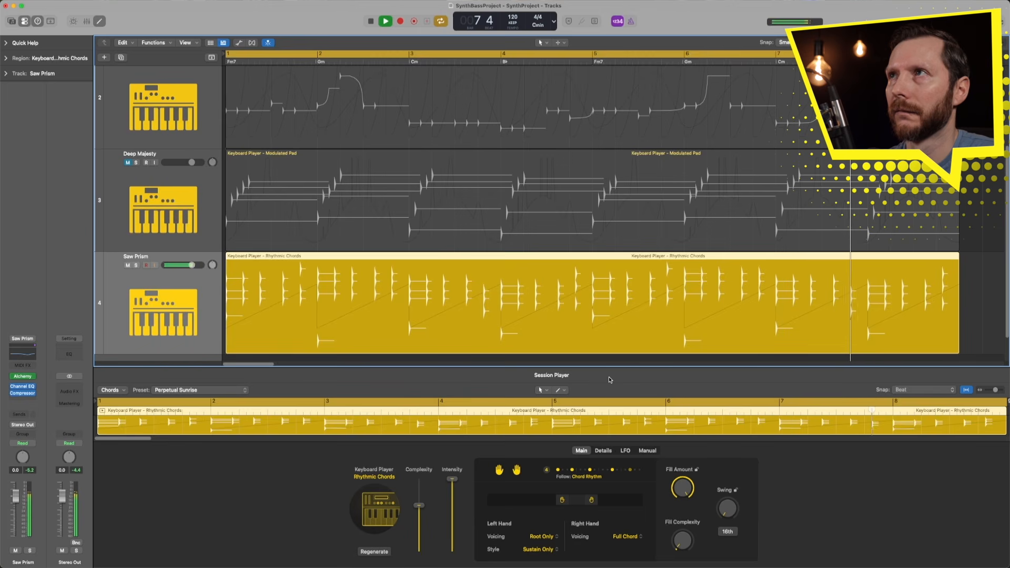
{"action": "key", "text": "space"}
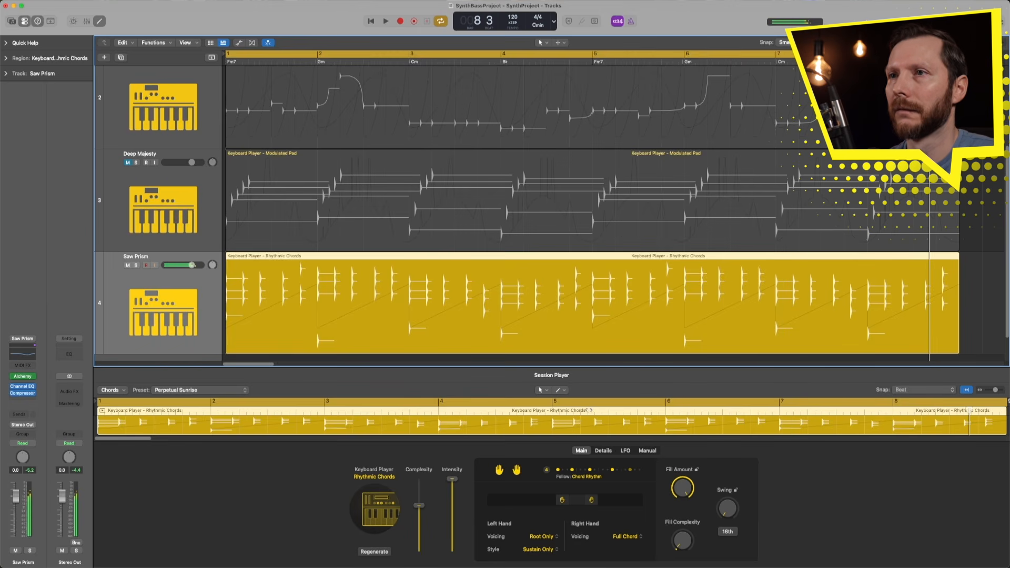
Lower the Rhythmic Chords Fill Amount to 71 %, raise the Fill Complexity to around midway, and play back the region.
{"action": "left_click", "coordinate": [620, 554]}
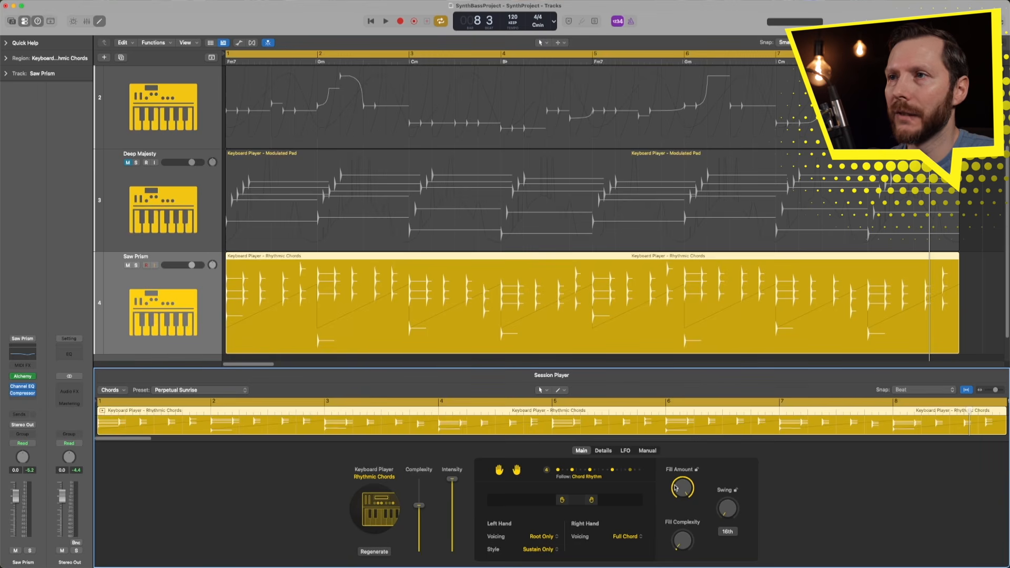
{"action": "left_click_drag", "start_coordinate": [686, 489], "coordinate": [686, 484]}
{"action": "mouse_move", "coordinate": [686, 556]}
{"action": "left_click_drag", "start_coordinate": [683, 537], "coordinate": [684, 533]}
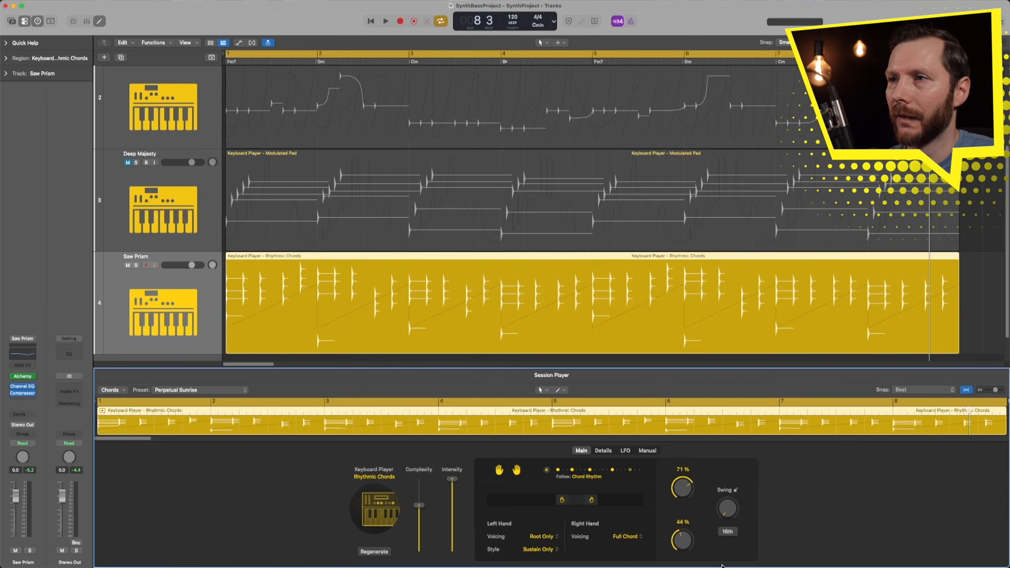
{"action": "left_click_drag", "start_coordinate": [687, 548], "coordinate": [687, 537]}
{"action": "key", "text": "space"}
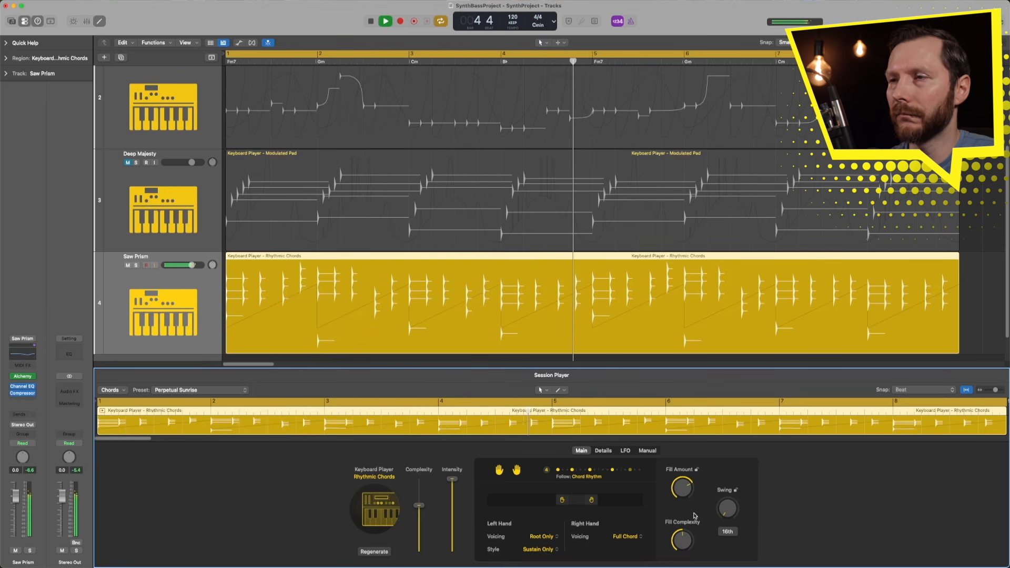
{"action": "key", "text": "space"}
Turn the Fill Amount down to its minimum and play back the chords.
{"action": "left_click_drag", "start_coordinate": [681, 485], "coordinate": [681, 547]}
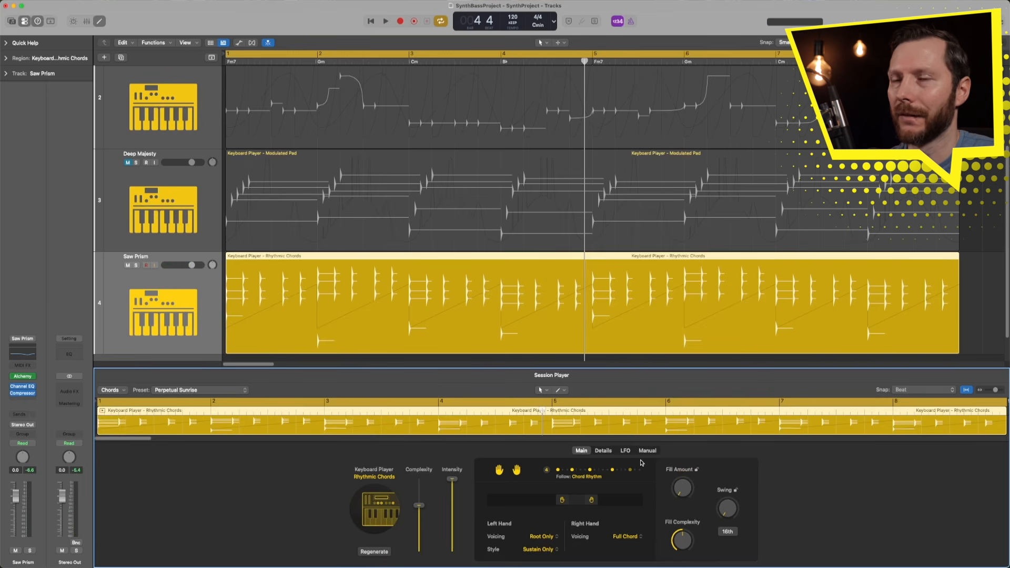
{"action": "key", "text": "space"}
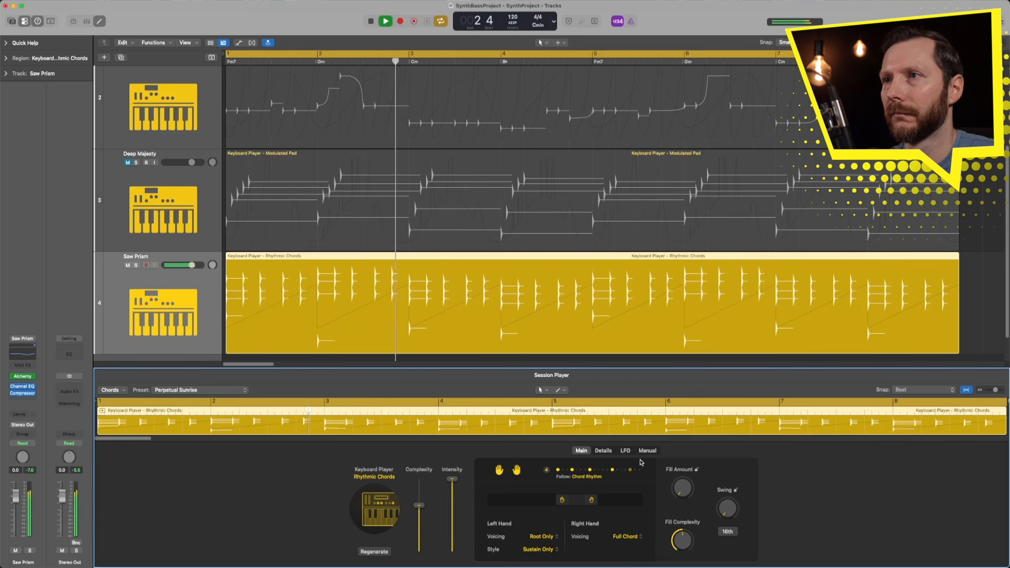
{"action": "key", "text": "space"}
Audition the chords with the Fill Amount at 45 %, and raise it to 68 % during playback.
{"action": "left_click_drag", "start_coordinate": [685, 497], "coordinate": [687, 486]}
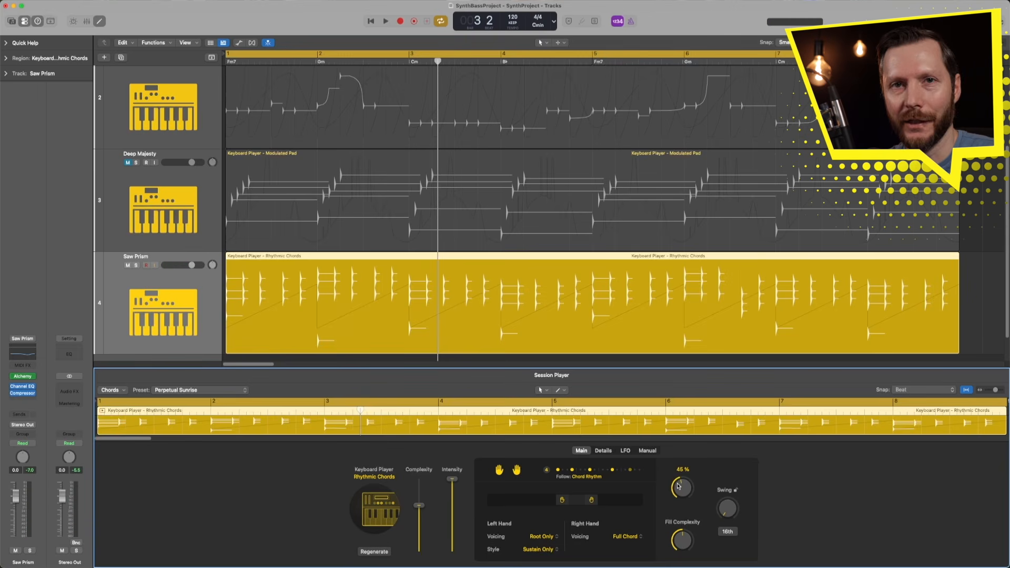
{"action": "key", "text": "space"}
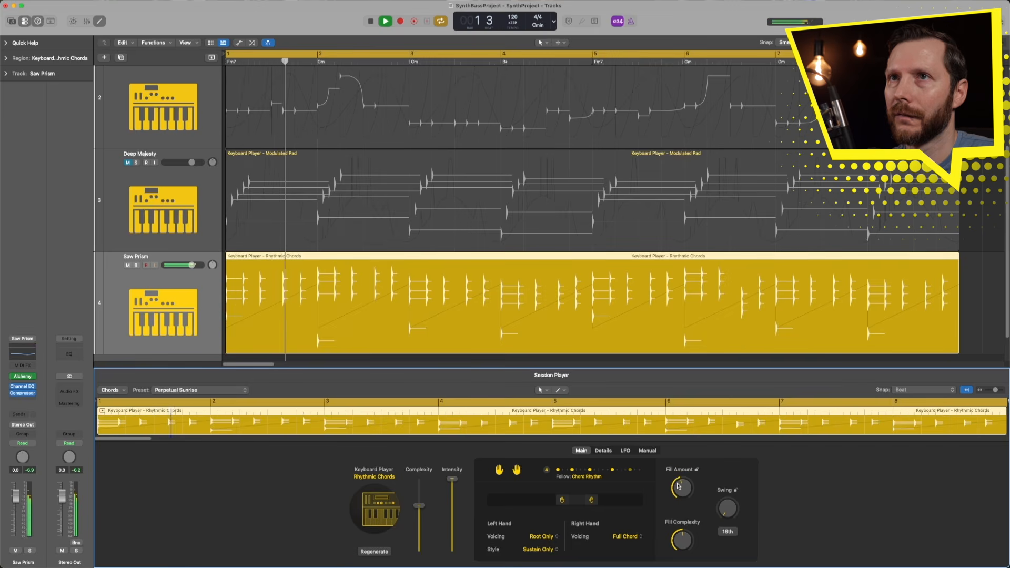
{"action": "mouse_move", "coordinate": [678, 492]}
{"action": "left_mouse_down"}
{"action": "mouse_move", "coordinate": [686, 480]}
{"action": "mouse_move", "coordinate": [685, 492]}
{"action": "left_mouse_up"}
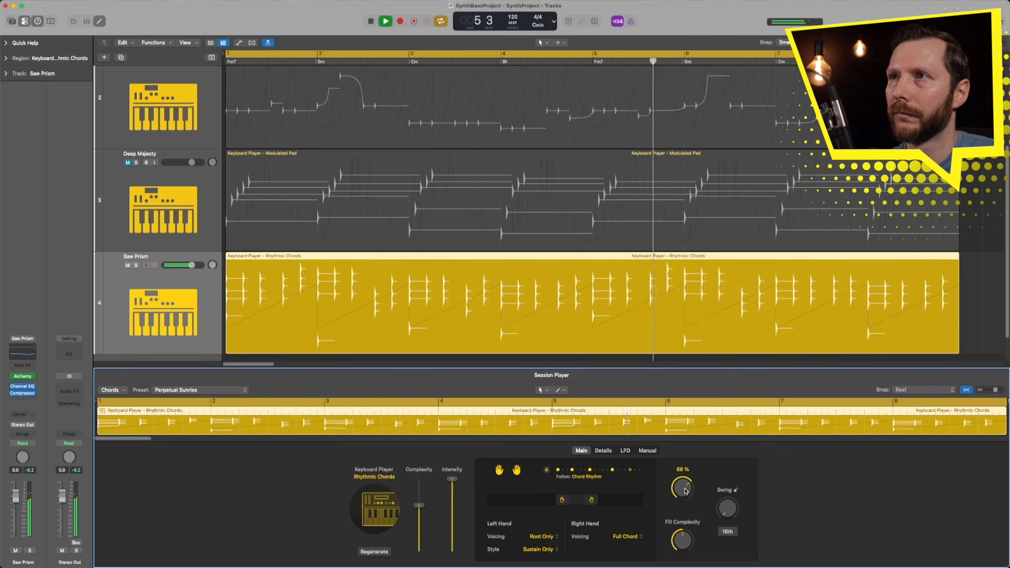
{"action": "key", "text": "space"}
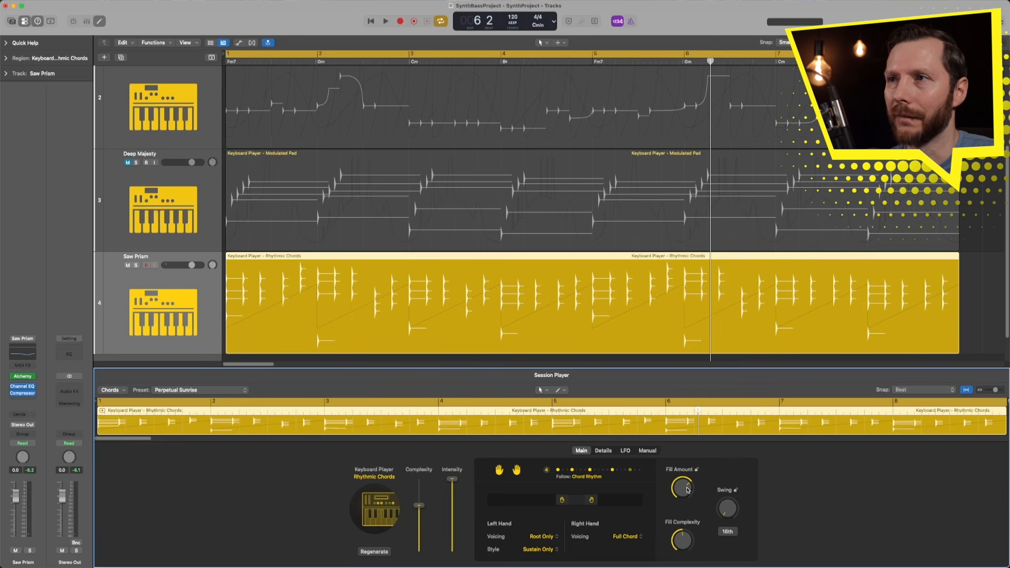
Audition the chords with raised Swing, switch the swing from 16th to 8th notes, and return the Swing to 50 %.
{"action": "left_click_drag", "start_coordinate": [729, 505], "coordinate": [732, 503]}
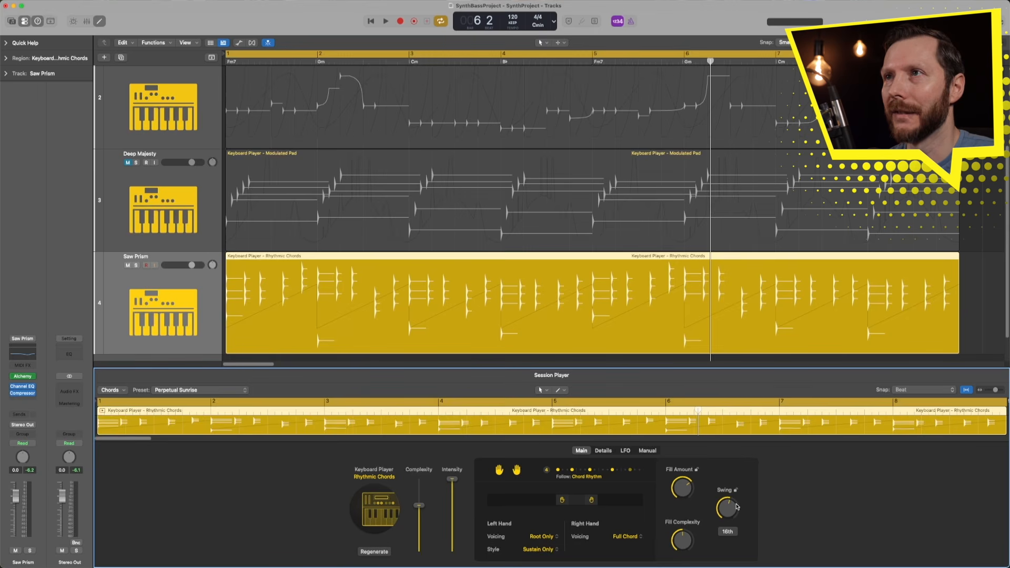
{"action": "key", "text": "space"}
{"action": "left_click_drag", "start_coordinate": [729, 505], "coordinate": [730, 507]}
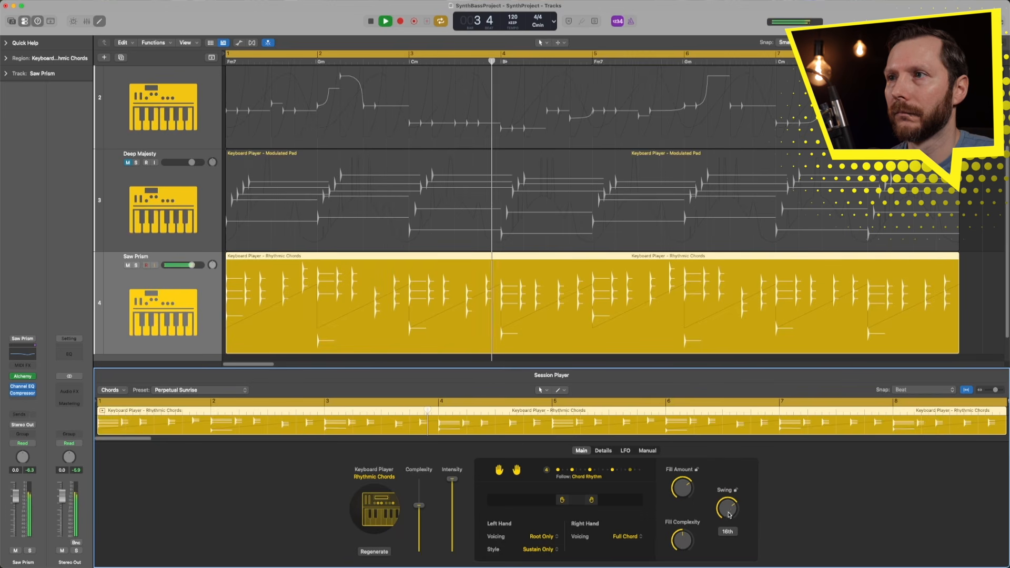
{"action": "left_click", "coordinate": [728, 531]}
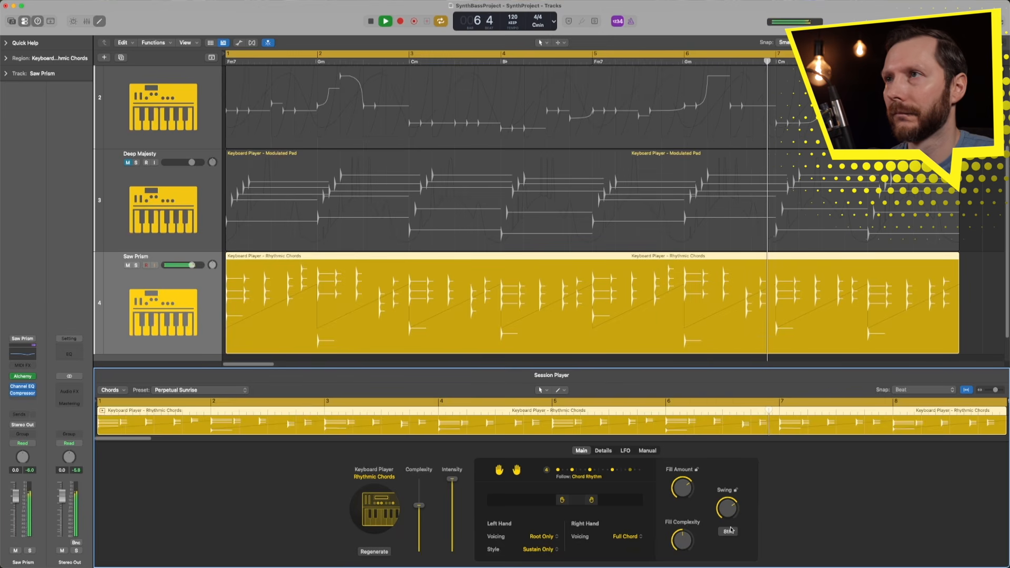
{"action": "key", "text": "space"}
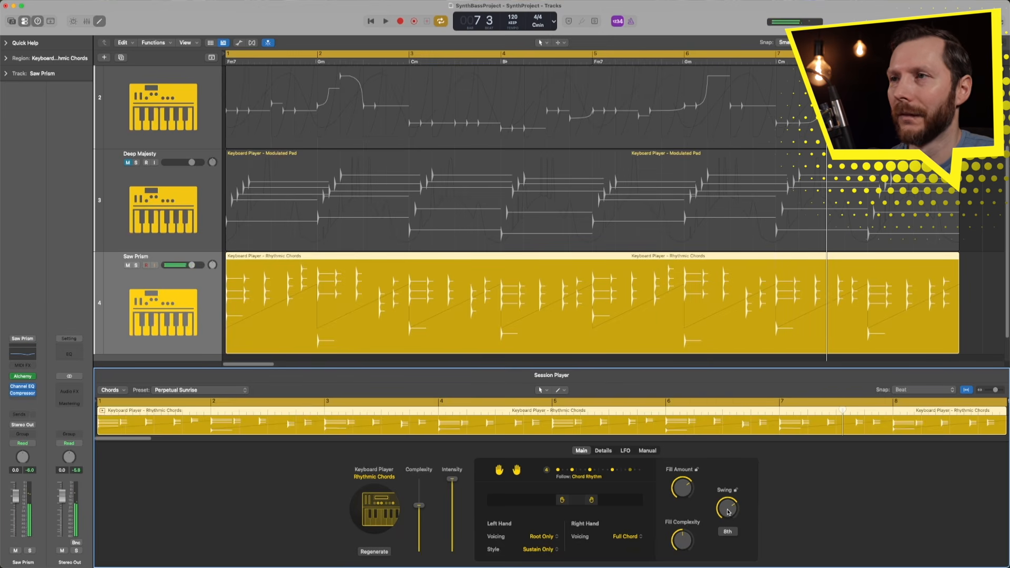
{"action": "left_click_drag", "start_coordinate": [728, 512], "coordinate": [733, 515]}
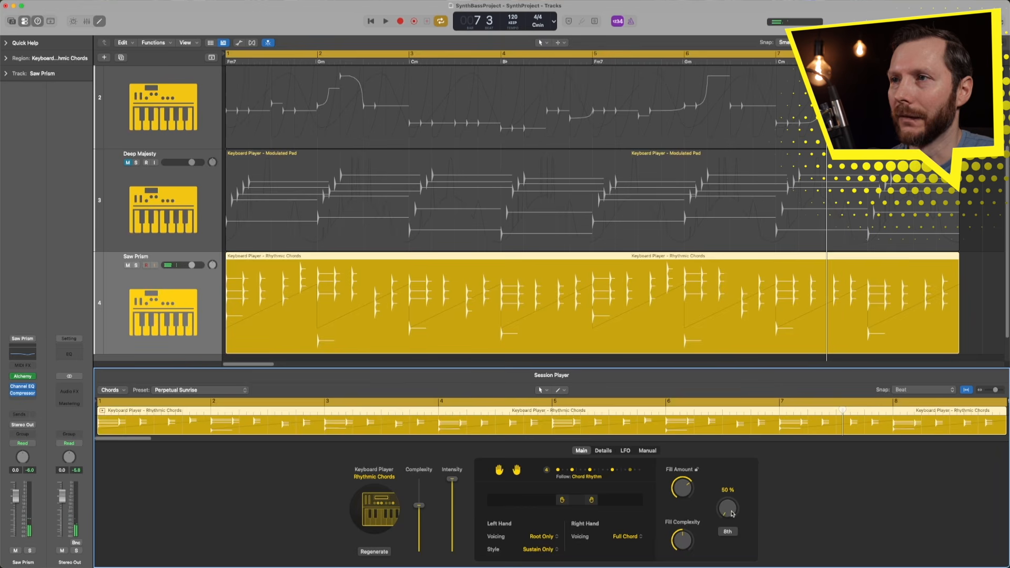
Return the swing to 16th notes, lower the Rhythmic Chords Intensity to near its minimum, and play back the chords.
{"action": "left_click", "coordinate": [728, 532]}
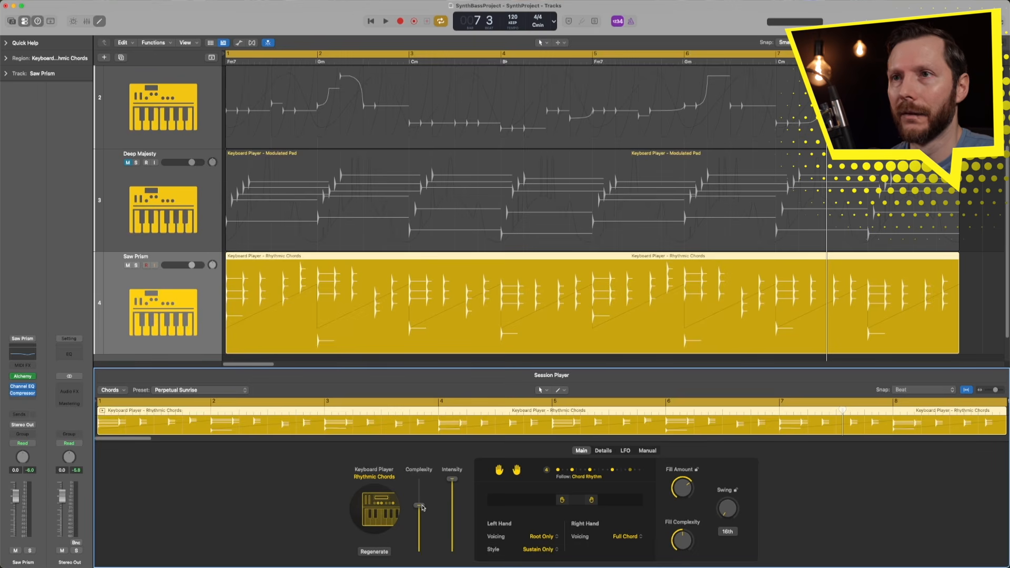
{"action": "left_click_drag", "start_coordinate": [454, 483], "coordinate": [450, 536]}
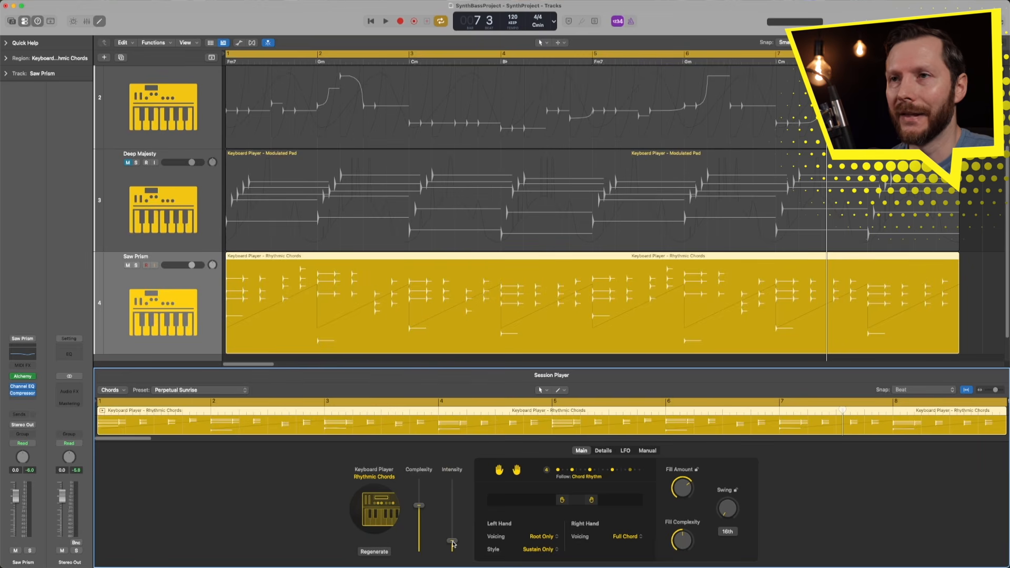
{"action": "key", "text": "space"}
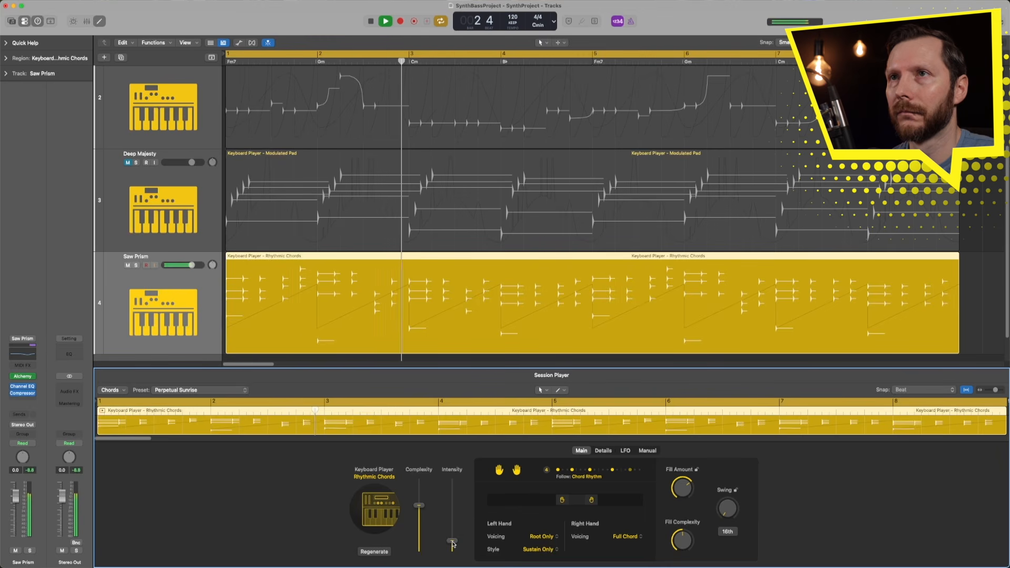
{"action": "key", "text": "space"}
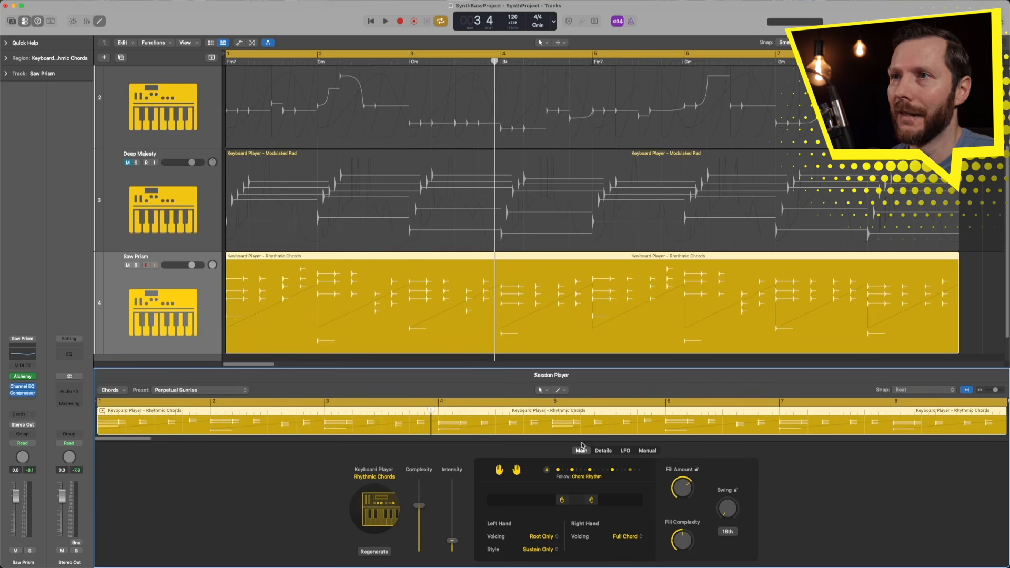
Lower the LFO amount to its minimum and play back the chords without the modulation.
{"action": "left_click", "coordinate": [625, 451]}
{"action": "left_click_drag", "start_coordinate": [728, 518], "coordinate": [728, 553]}
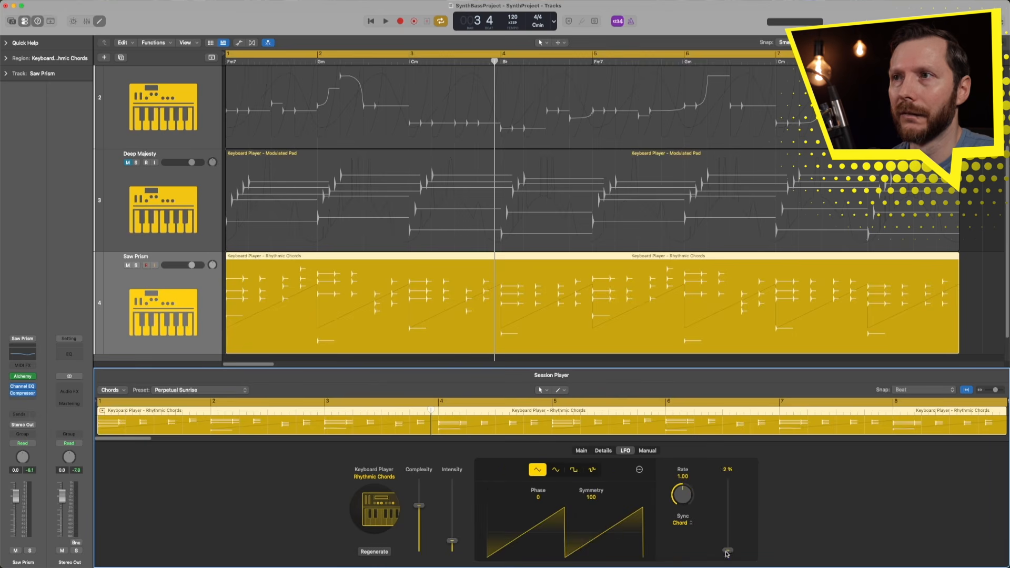
{"action": "left_click", "coordinate": [581, 452]}
{"action": "key", "text": "space"}
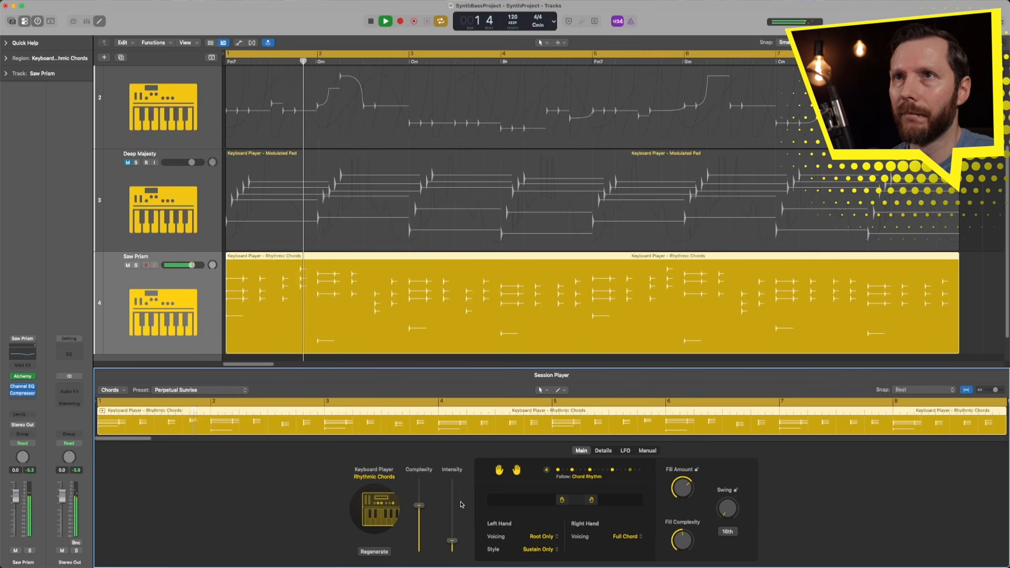
{"action": "key", "text": "space"}
Raise the Intensity to 55 % and play back the chords.
{"action": "left_click_drag", "start_coordinate": [452, 541], "coordinate": [453, 514]}
{"action": "key", "text": "space"}
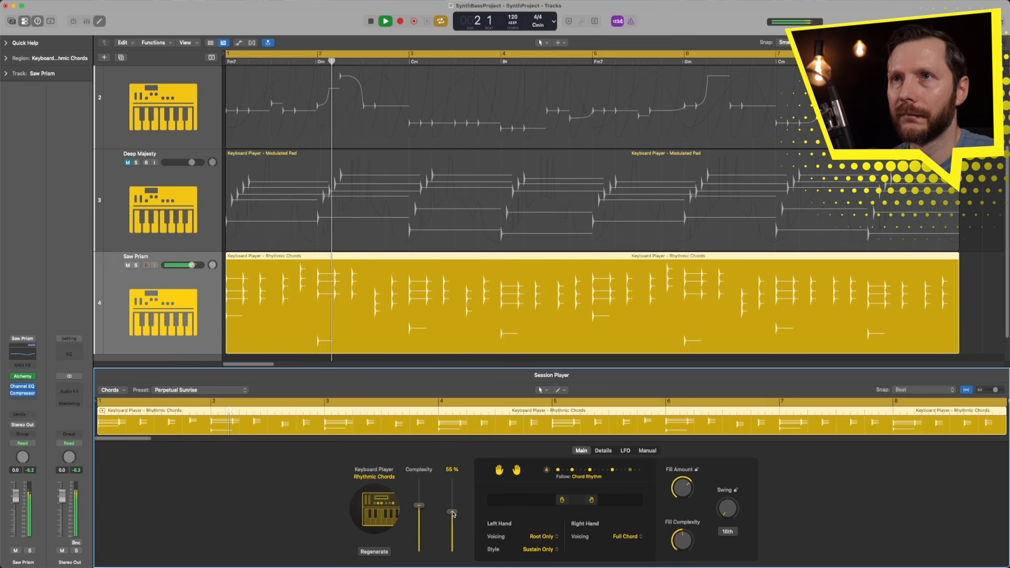
{"action": "key", "text": "space"}
Try the Complexity at 91 %, audition the chords with it lowered, and set it to 63 % during playback.
{"action": "left_click_drag", "start_coordinate": [452, 511], "coordinate": [422, 505]}
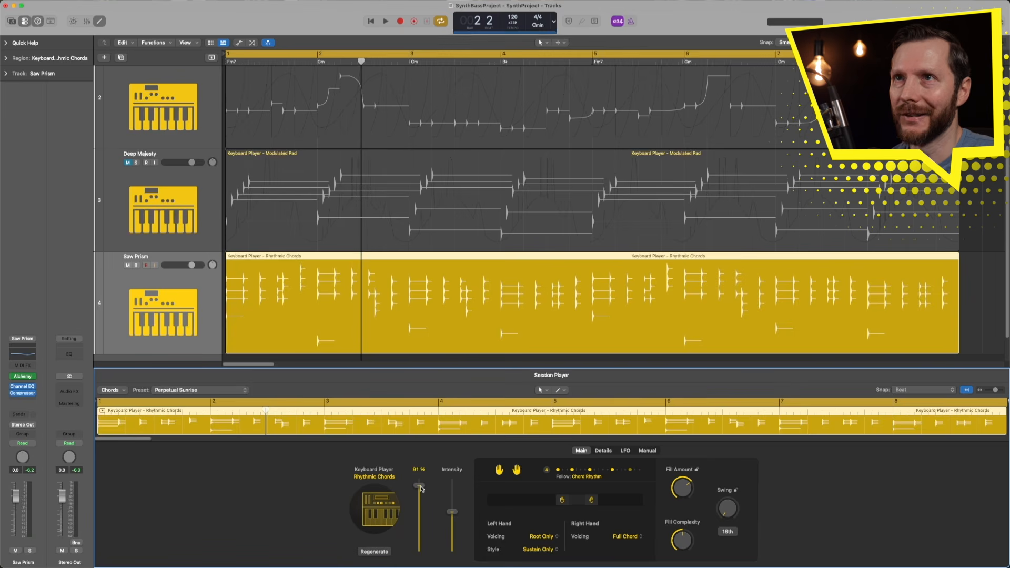
{"action": "left_click_drag", "start_coordinate": [422, 492], "coordinate": [420, 533]}
{"action": "key", "text": "space"}
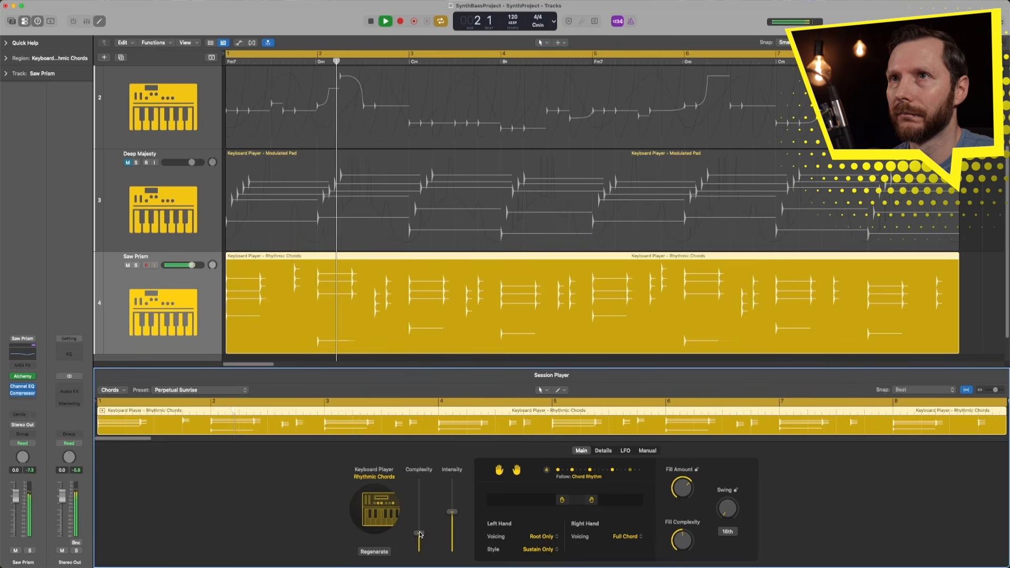
{"action": "left_click_drag", "start_coordinate": [420, 536], "coordinate": [420, 509]}
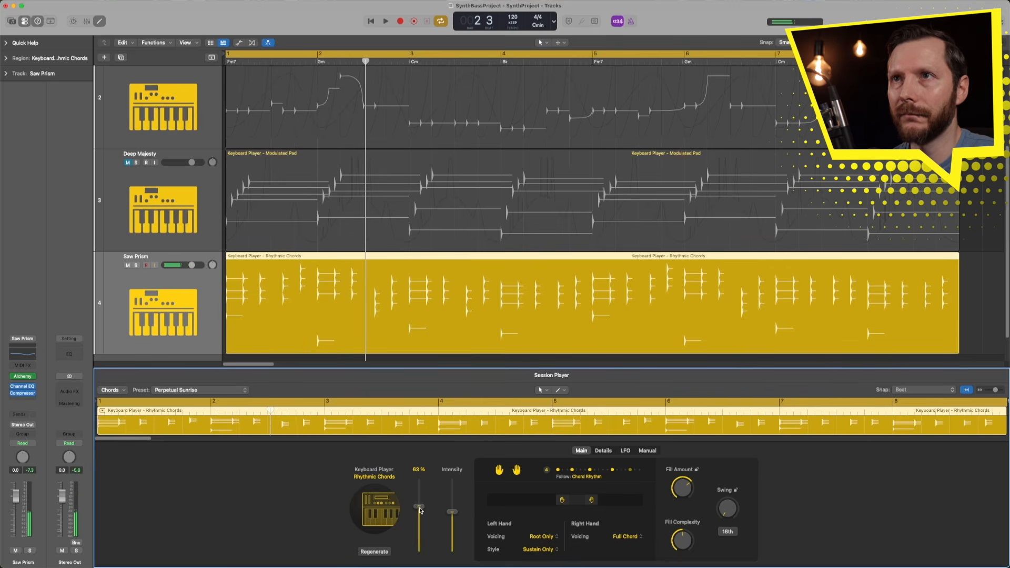
{"action": "key", "text": "space"}
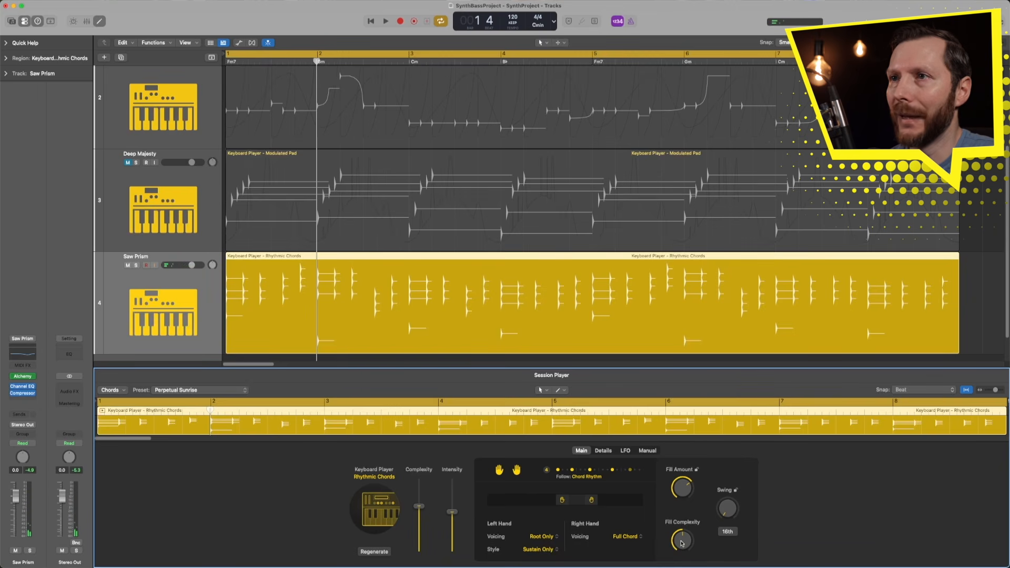
Audition the Rhythmic Chords with the Phrasing set to Accentuated 2, Accentuated 3, and Accentuated 4.
{"action": "left_click", "coordinate": [604, 450]}
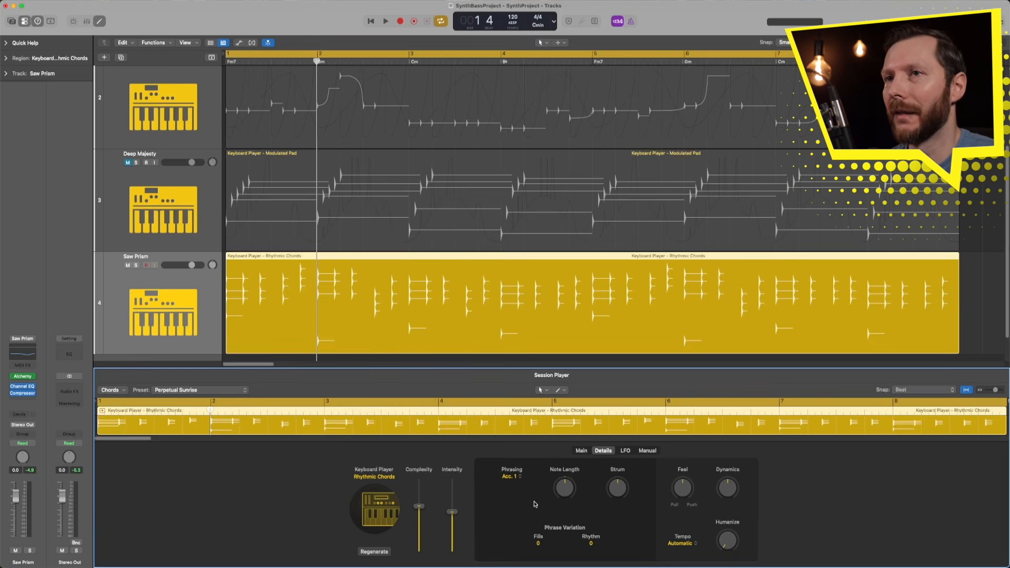
{"action": "left_click", "coordinate": [513, 478]}
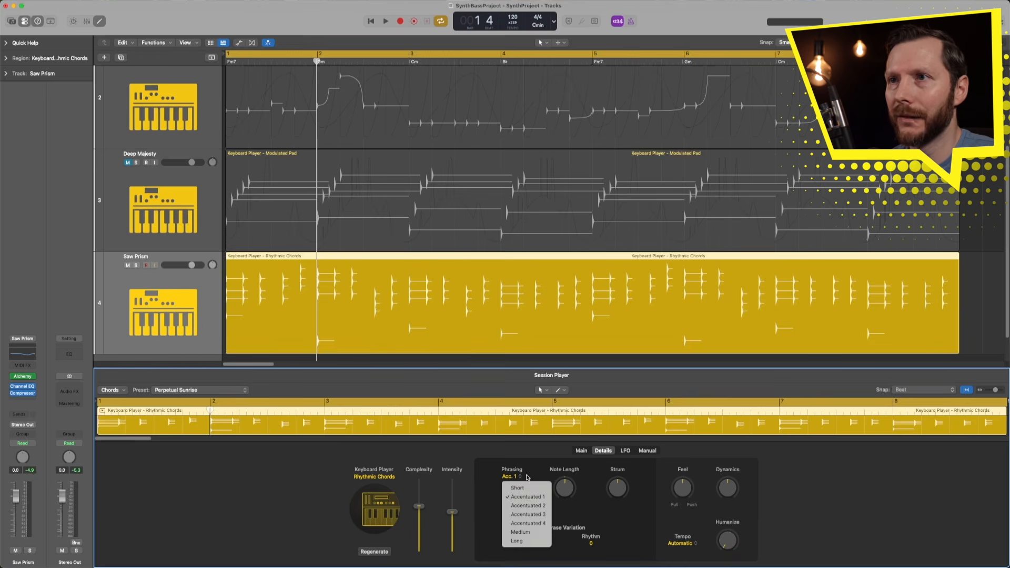
{"action": "left_click", "coordinate": [535, 505]}
{"action": "key", "text": "space"}
{"action": "left_click", "coordinate": [510, 477]}
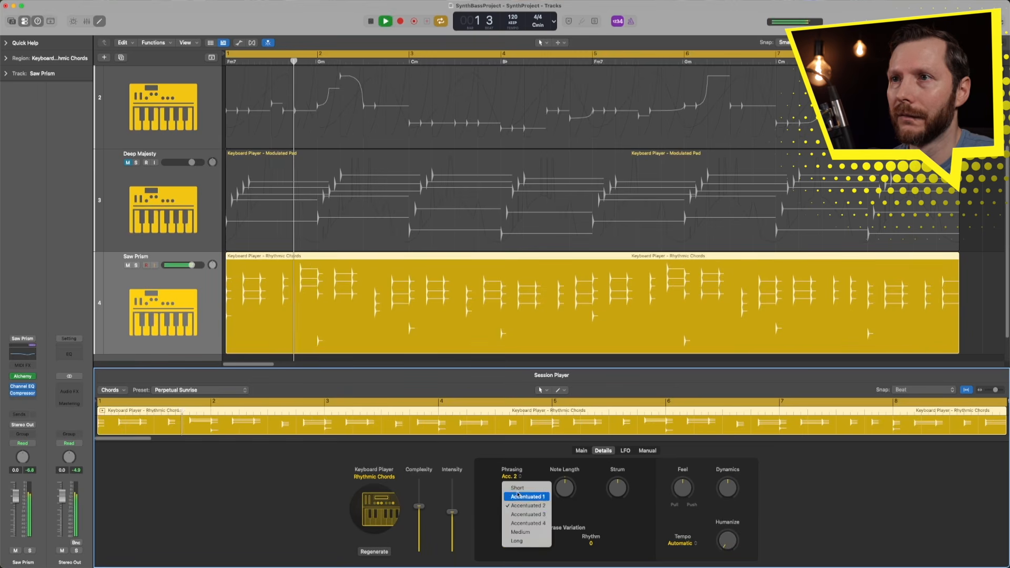
{"action": "left_click", "coordinate": [523, 514]}
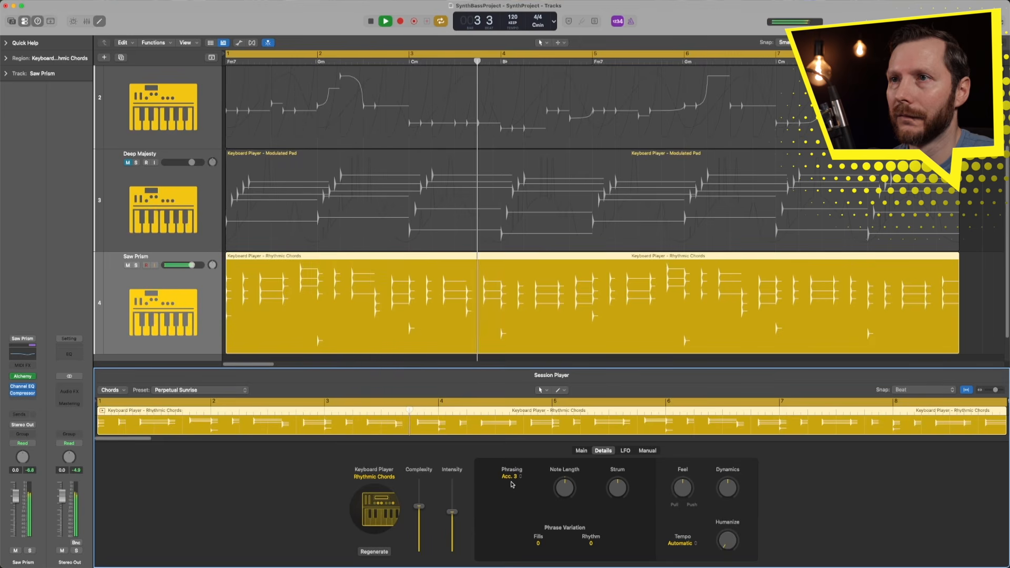
{"action": "left_click", "coordinate": [511, 477]}
{"action": "left_click", "coordinate": [524, 522]}
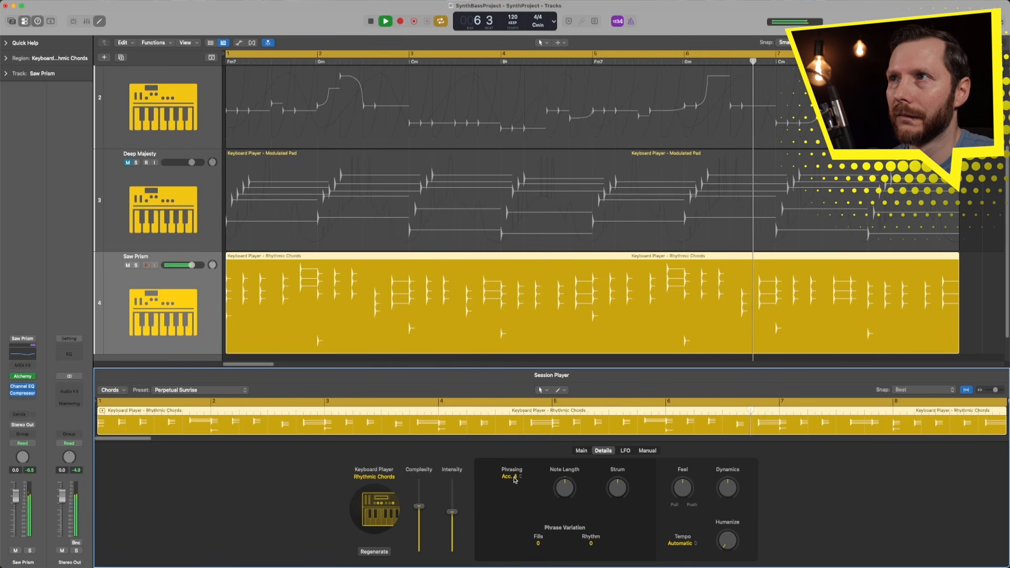
Audition the Short phrasing and return the Phrasing to Accentuated 1.
{"action": "left_click", "coordinate": [514, 477]}
{"action": "left_click", "coordinate": [521, 497]}
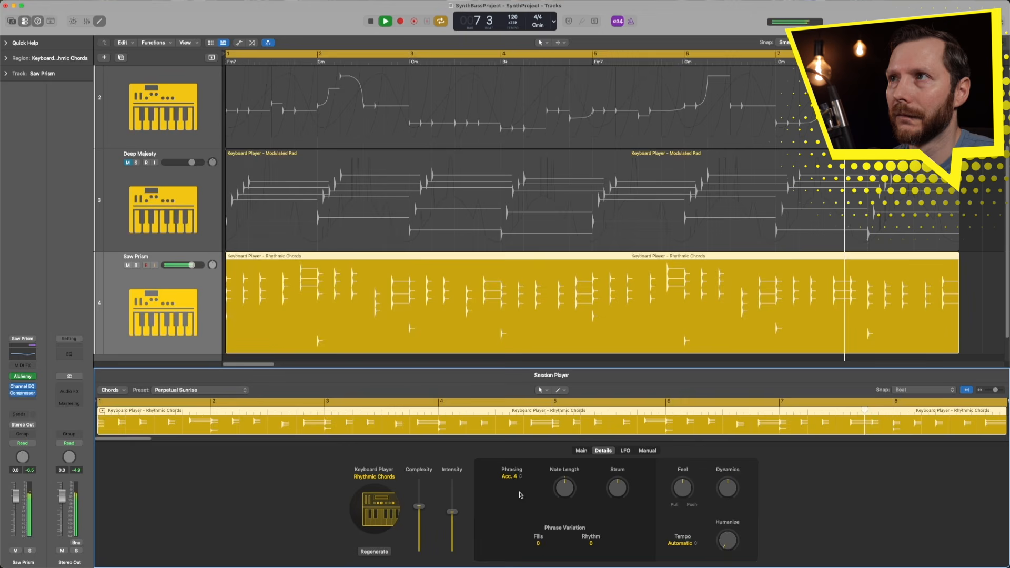
{"action": "left_click", "coordinate": [510, 476]}
{"action": "left_click", "coordinate": [520, 488]}
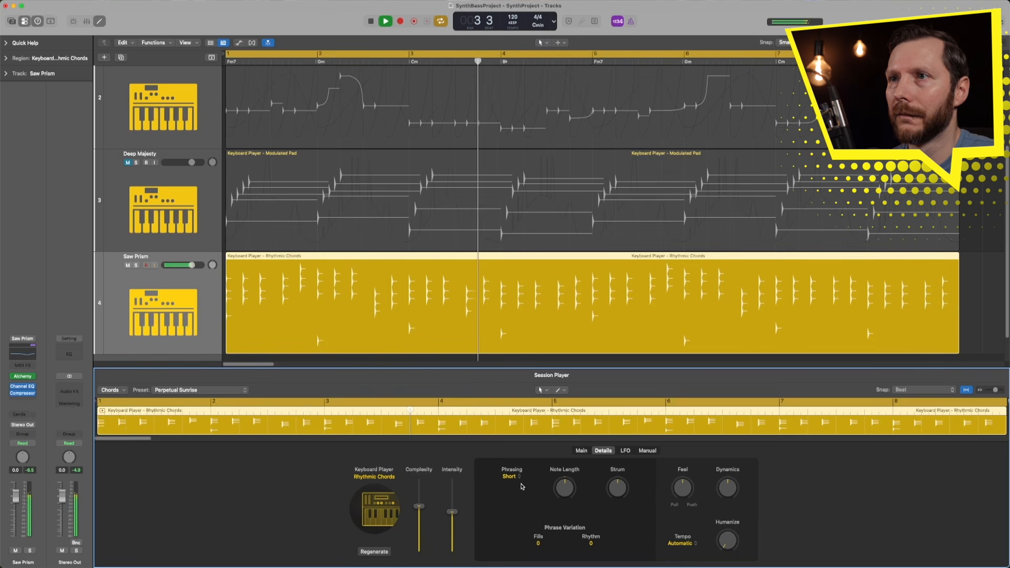
{"action": "left_click", "coordinate": [510, 476]}
{"action": "left_click", "coordinate": [516, 497]}
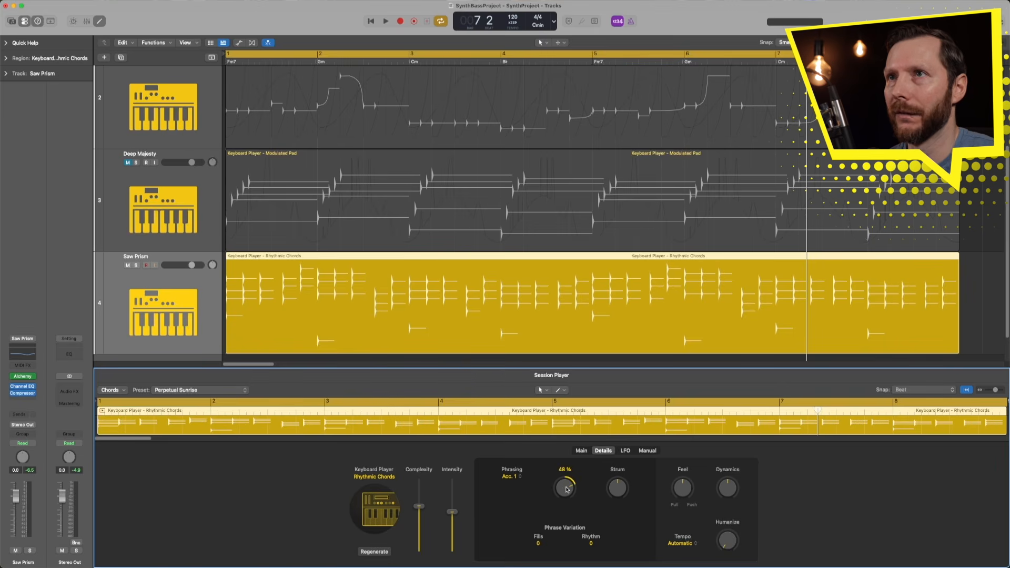
Return the Note Length from its trial setting to center, and audition the chords with the Strum at 40 %.
{"action": "left_click_drag", "start_coordinate": [567, 493], "coordinate": [564, 485]}
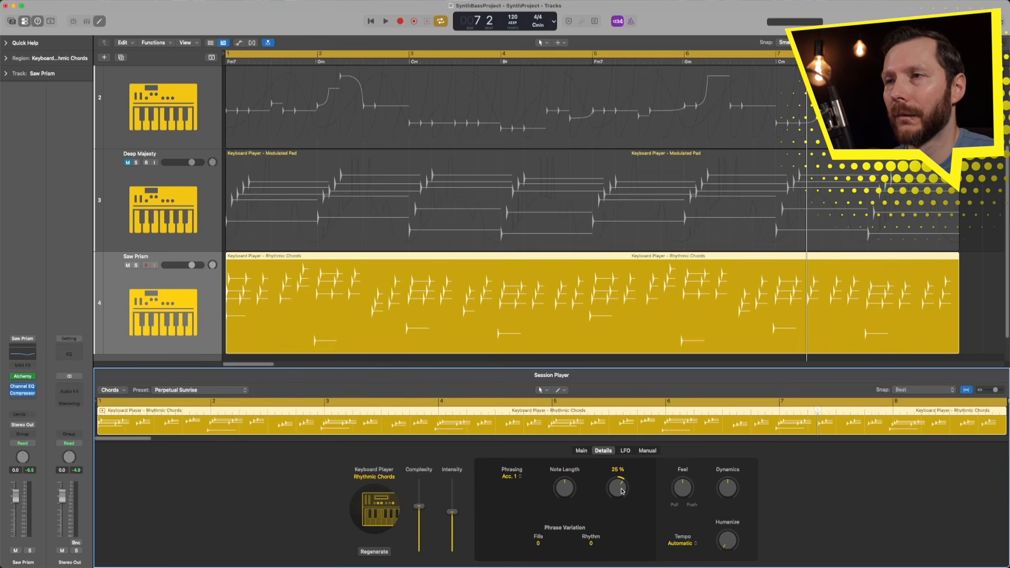
{"action": "left_click_drag", "start_coordinate": [619, 486], "coordinate": [621, 484]}
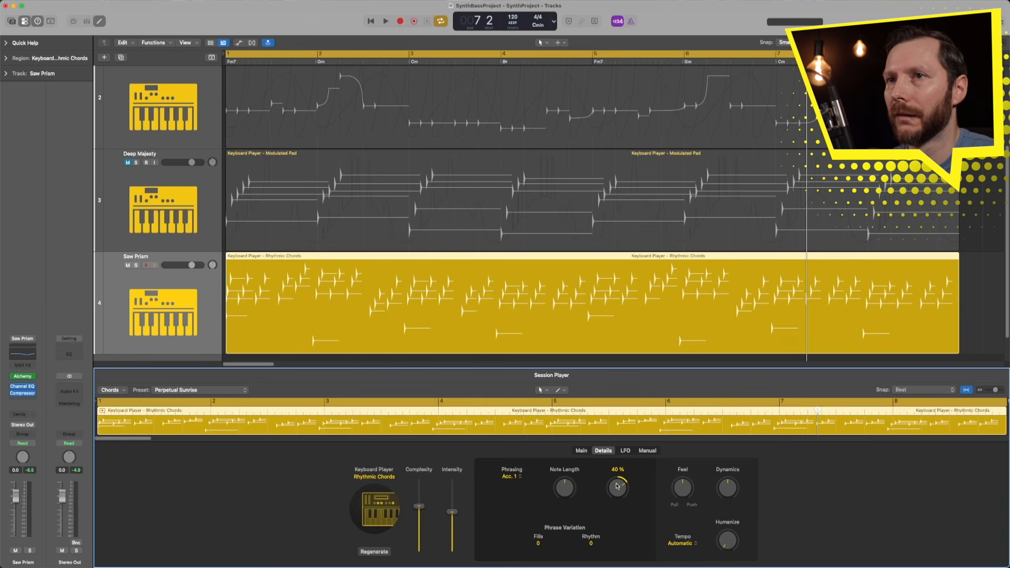
{"action": "key", "text": "space"}
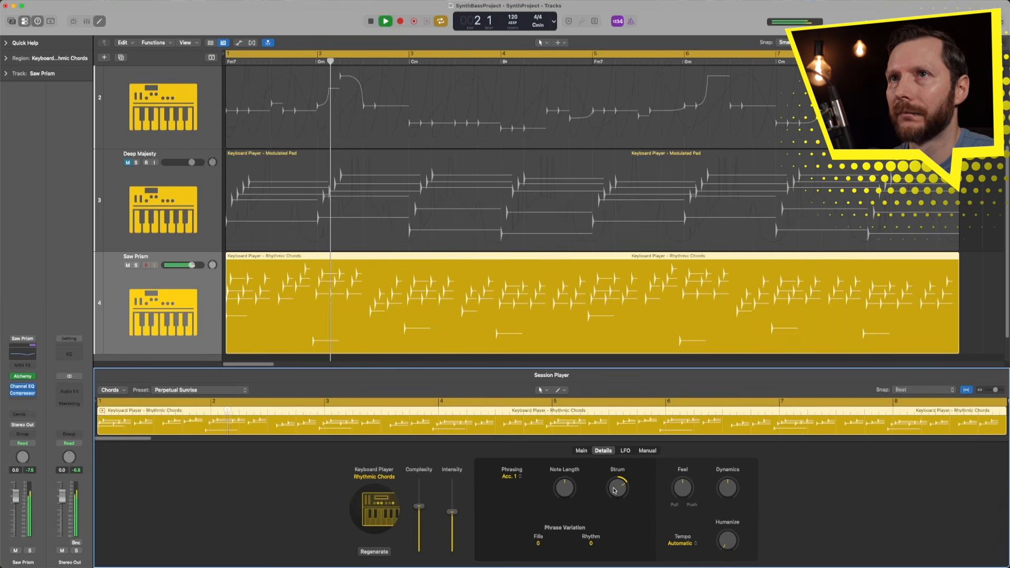
{"action": "key", "text": "space"}
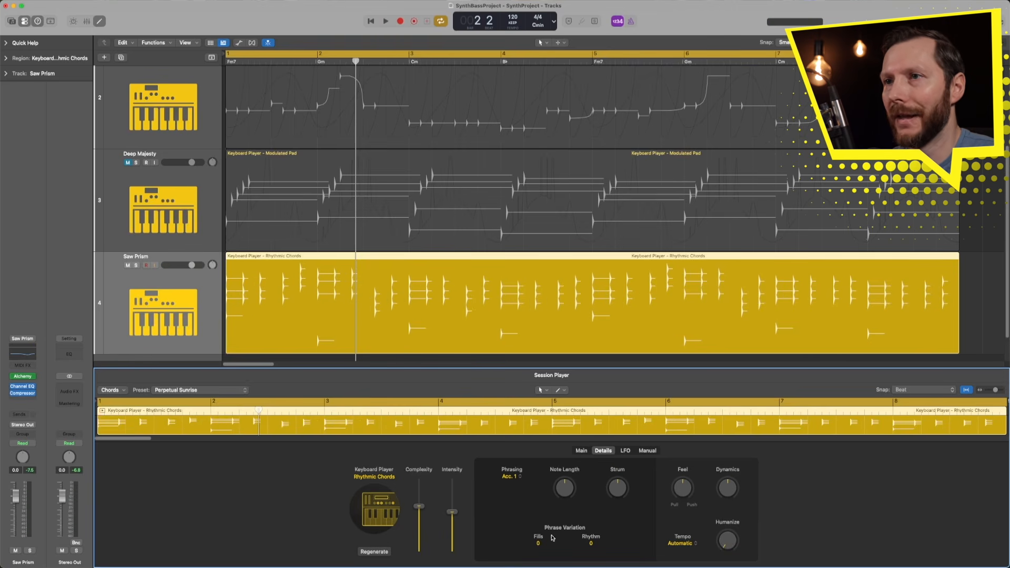
Audition the chords with Phrase Variation Fills at 17 and Rhythm at 21, and reset both to 0.
{"action": "left_click_drag", "start_coordinate": [539, 531], "coordinate": [540, 537]}
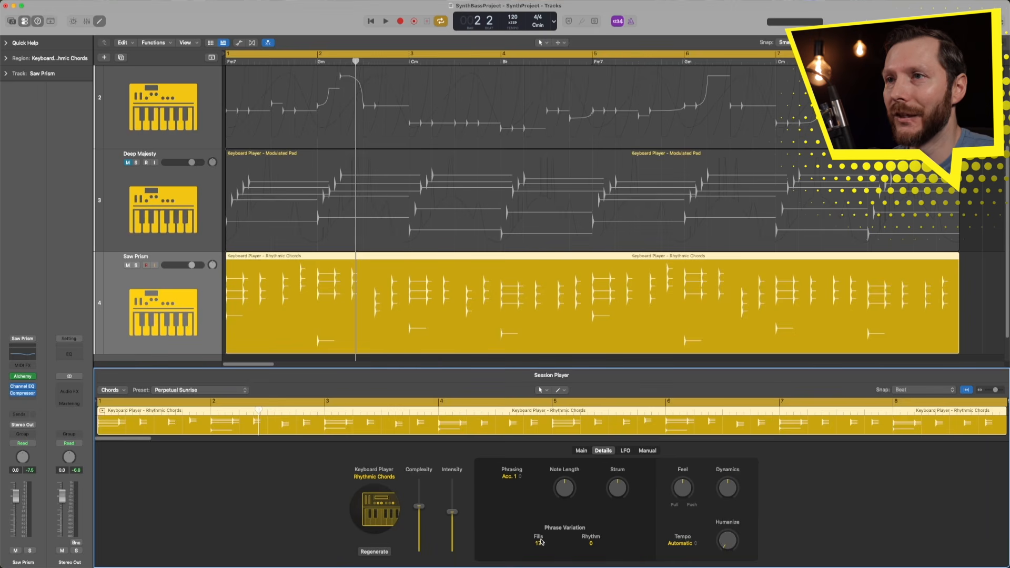
{"action": "left_click_drag", "start_coordinate": [593, 538], "coordinate": [594, 543]}
{"action": "key", "text": "space"}
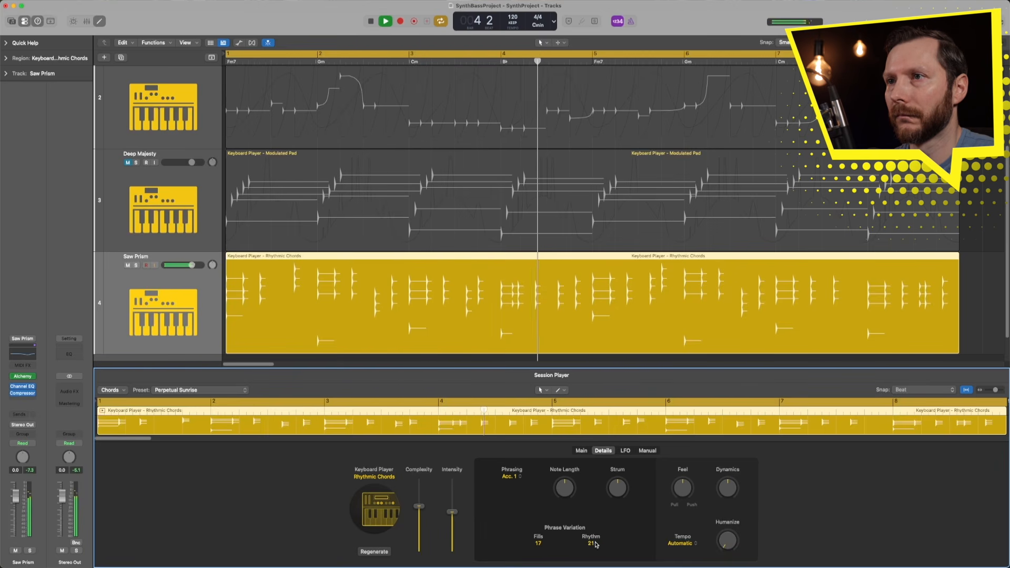
{"action": "key", "text": "space"}
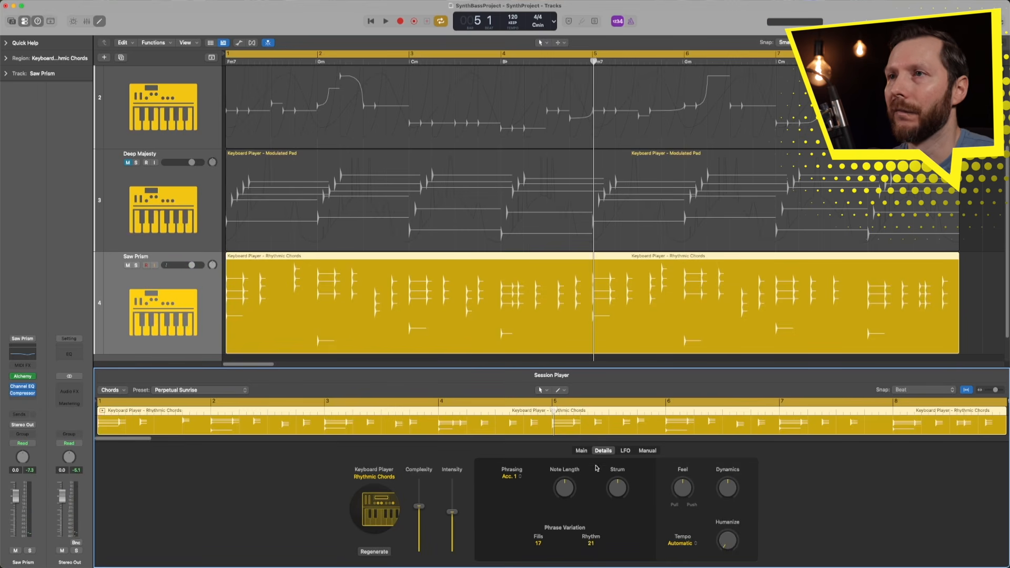
{"action": "left_click", "coordinate": [592, 543], "text": "alt"}
{"action": "left_click", "coordinate": [537, 544], "text": "alt"}
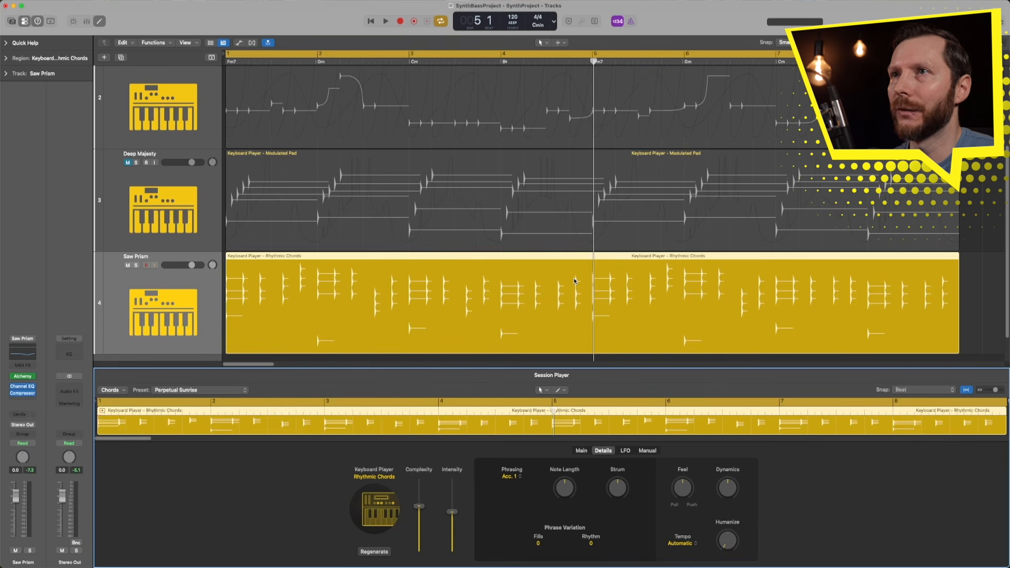
Place the playhead at bar 5, try raised Feel settings on the notes around it, and reset the Feel to 0 %.
{"action": "left_click_drag", "start_coordinate": [594, 62], "coordinate": [592, 62]}
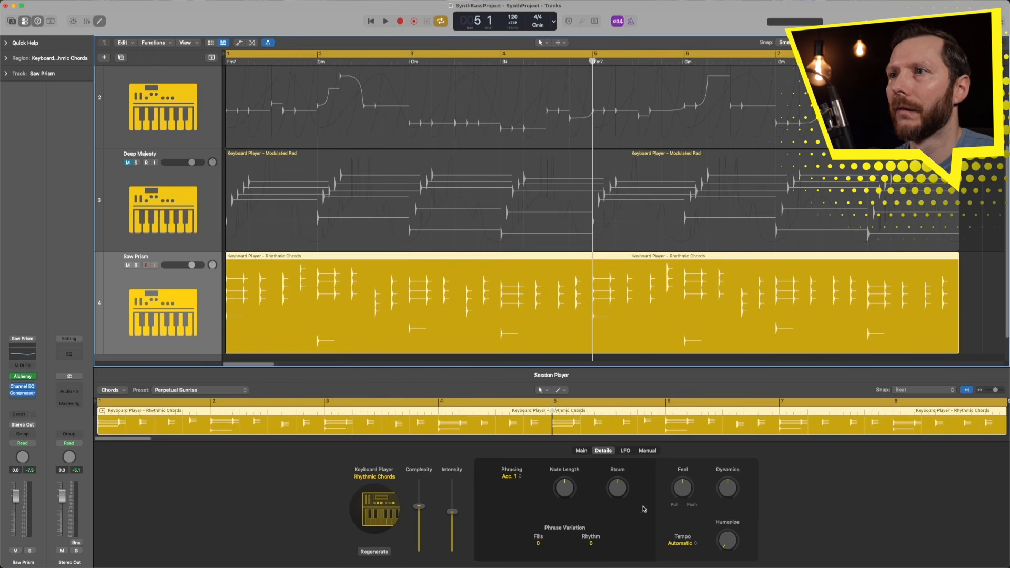
{"action": "left_click_drag", "start_coordinate": [684, 495], "coordinate": [682, 465]}
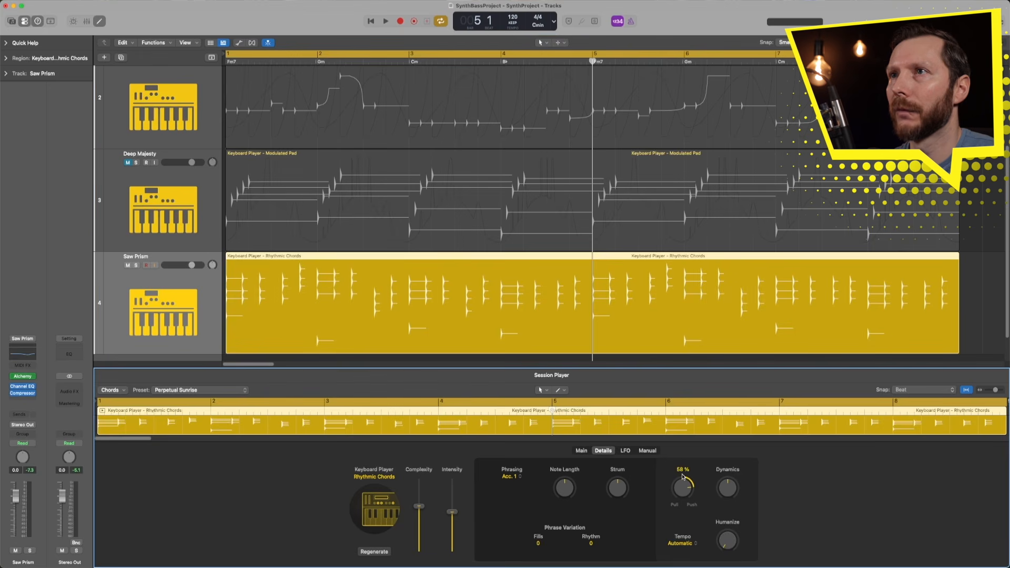
{"action": "left_click_drag", "start_coordinate": [560, 270], "coordinate": [648, 348]}
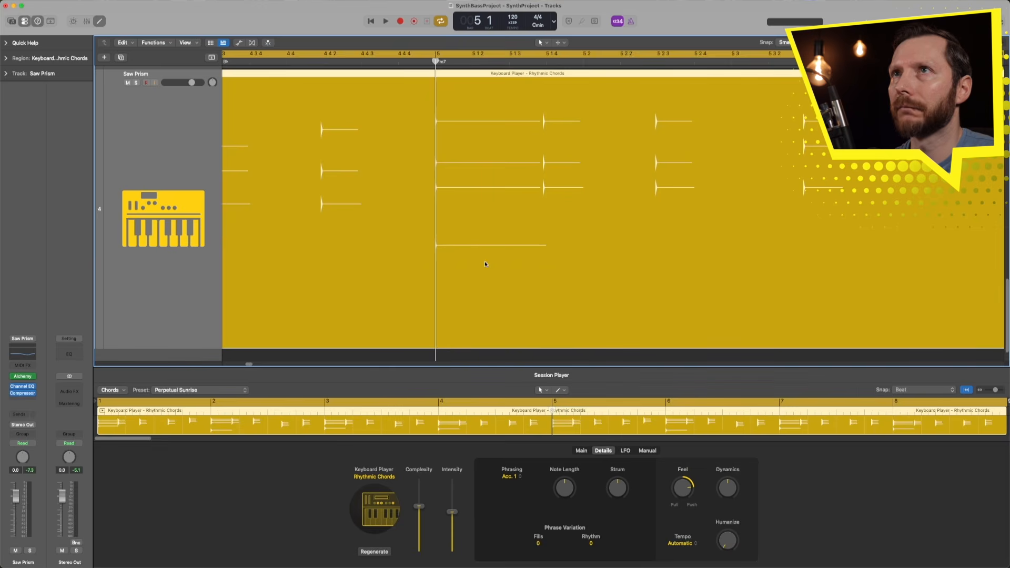
{"action": "left_click_drag", "start_coordinate": [690, 495], "coordinate": [685, 485]}
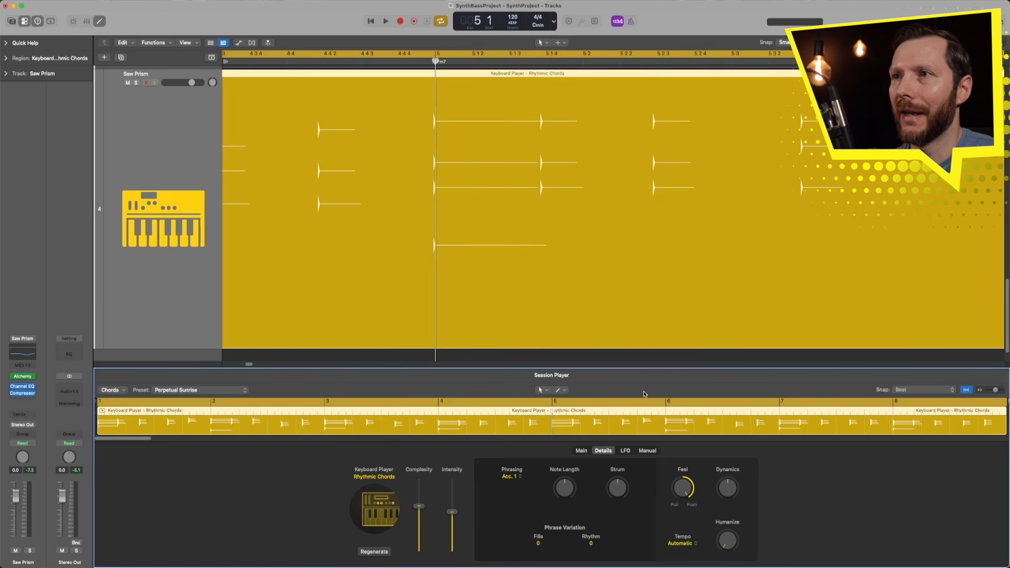
{"action": "left_click_drag", "start_coordinate": [686, 492], "coordinate": [680, 489]}
{"action": "left_click", "coordinate": [682, 490], "text": "alt"}
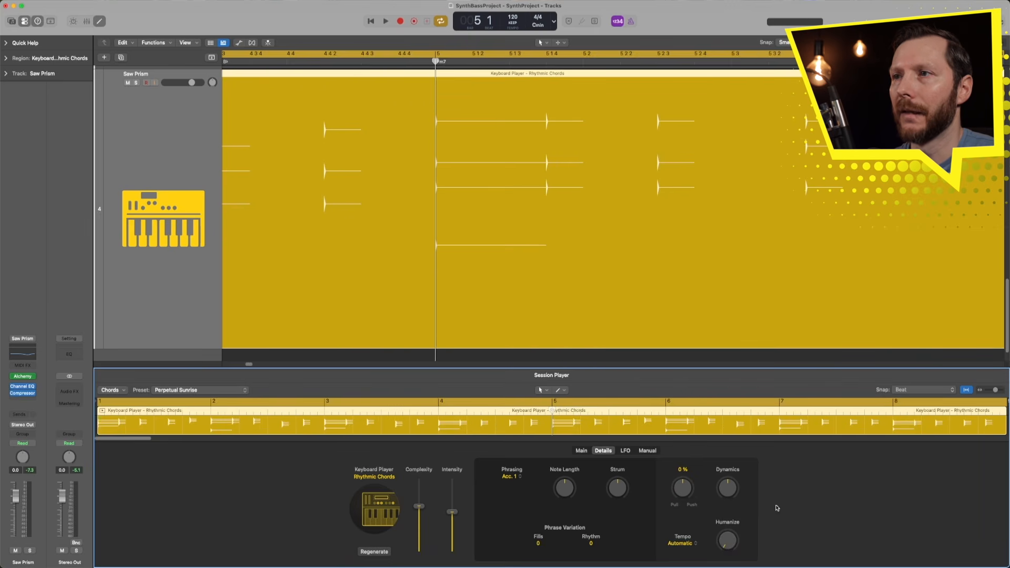
Try raised Humanize settings on the notes around bar 5 and return the Humanize to 0 %.
{"action": "left_click_drag", "start_coordinate": [727, 549], "coordinate": [729, 542]}
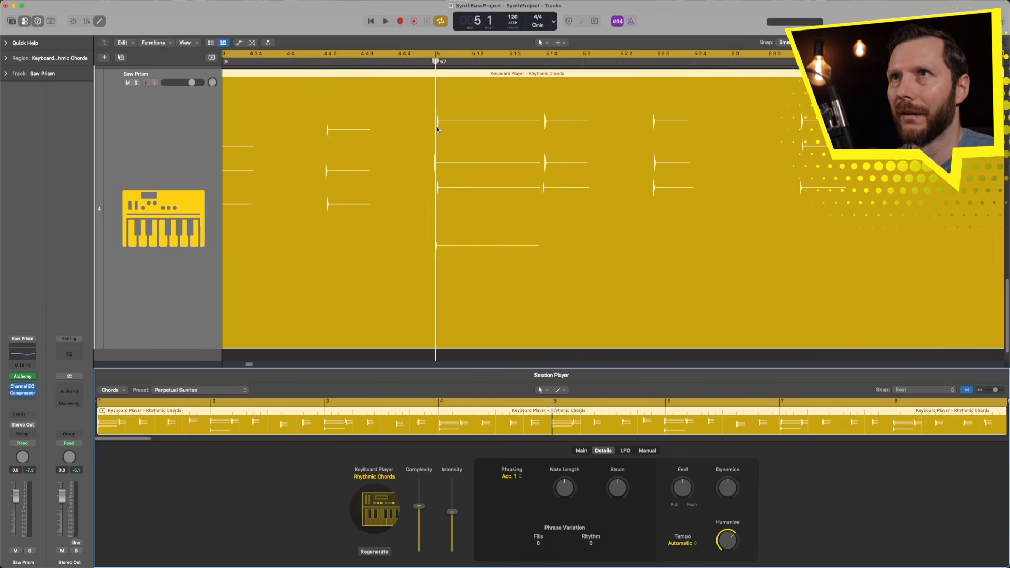
{"action": "mouse_move", "coordinate": [729, 539]}
{"action": "left_mouse_down"}
{"action": "mouse_move", "coordinate": [729, 556]}
{"action": "mouse_move", "coordinate": [730, 538]}
{"action": "left_mouse_up"}
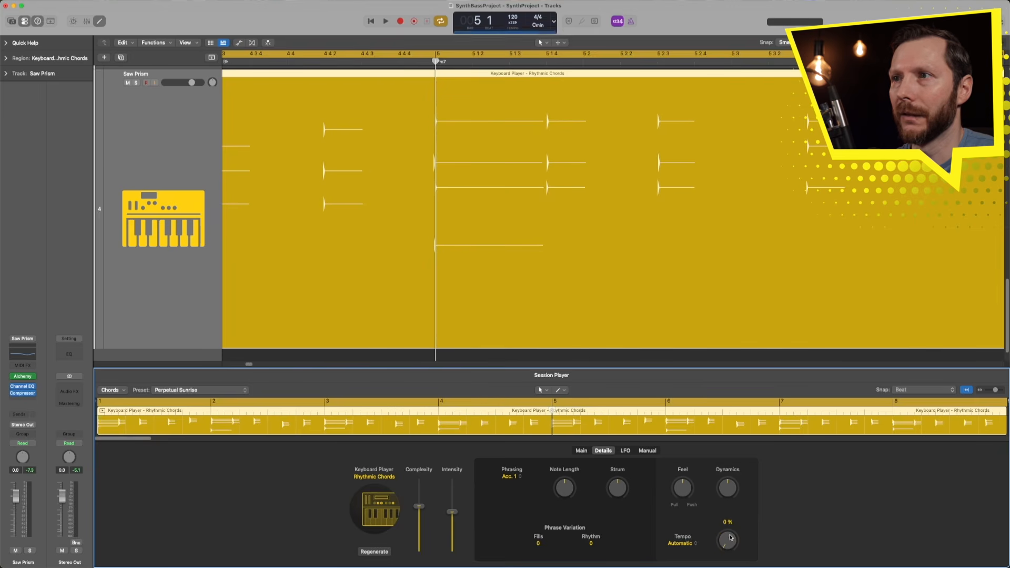
{"action": "scroll", "coordinate": [474, 254], "scroll_direction": "up", "scroll_amount": 2}
{"action": "scroll", "coordinate": [472, 254], "scroll_direction": "down", "scroll_amount": 10}
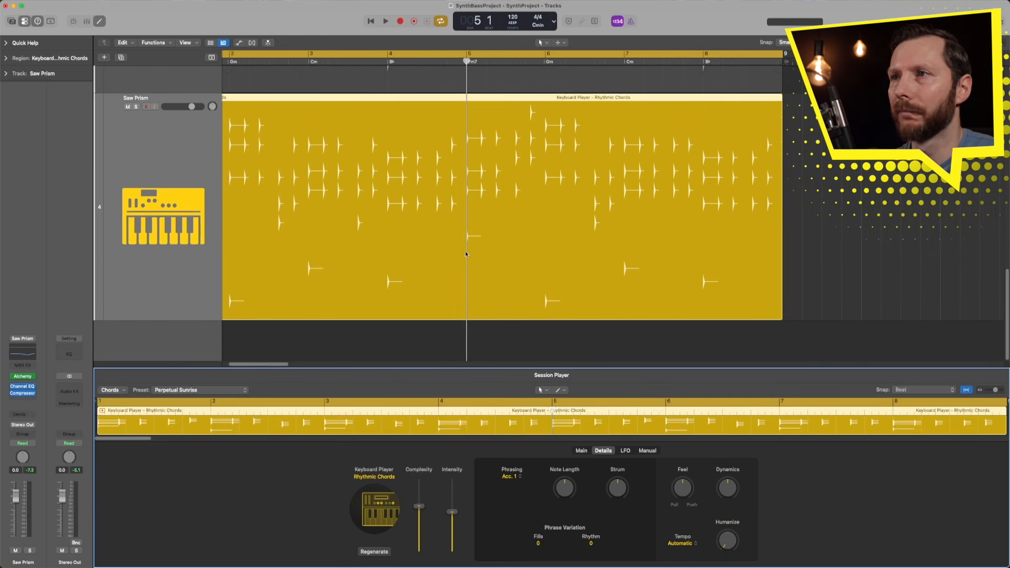
Try a different Dynamics setting while viewing the notes around bar 5.
{"action": "scroll", "coordinate": [465, 251], "scroll_direction": "up", "scroll_amount": 8}
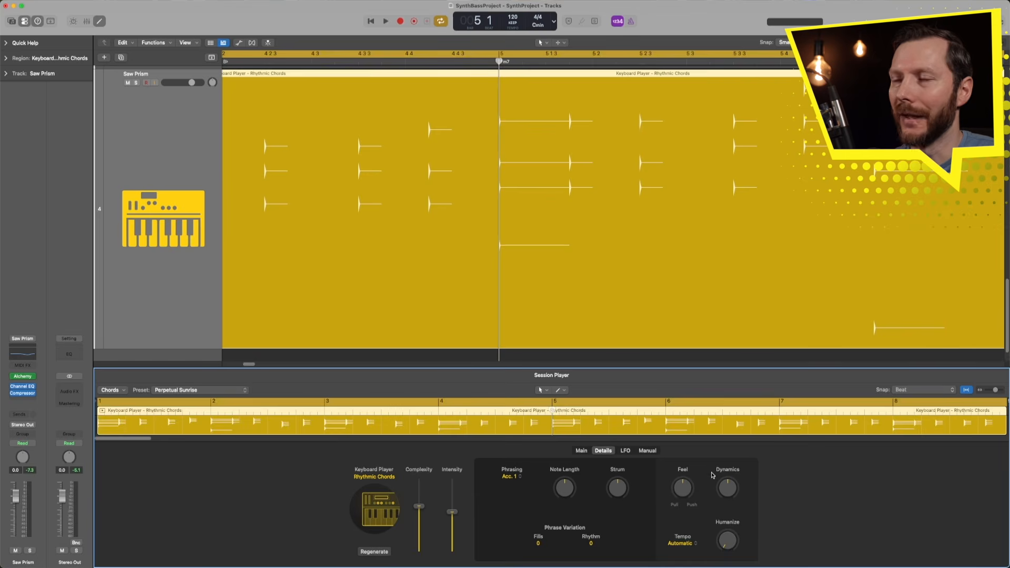
{"action": "left_click_drag", "start_coordinate": [729, 496], "coordinate": [729, 527]}
Apply the LFO to the Rhythmic Chords with its Amount at 61 % and audition the result.
{"action": "left_click", "coordinate": [626, 451]}
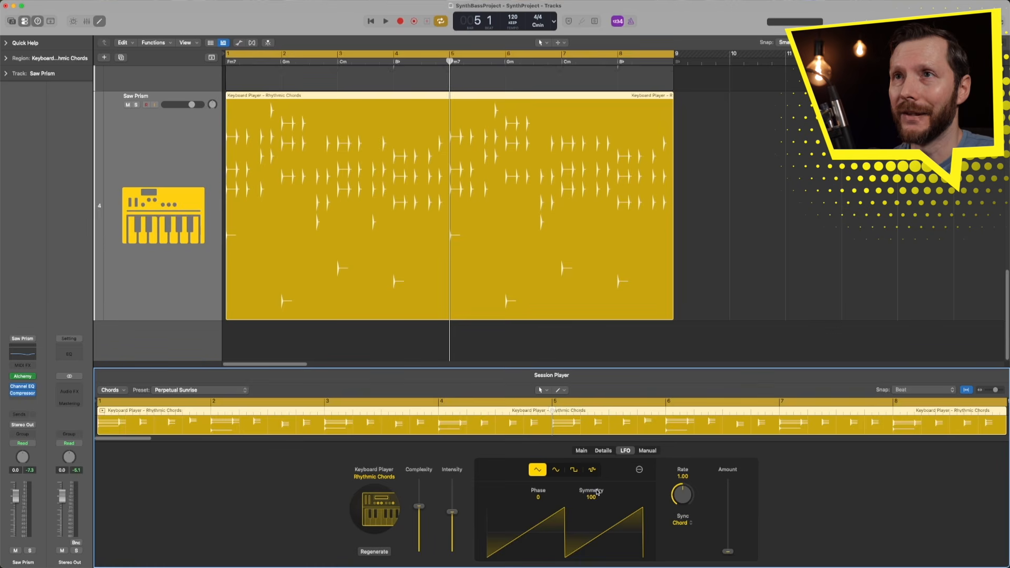
{"action": "left_click_drag", "start_coordinate": [729, 552], "coordinate": [730, 520]}
{"action": "key", "text": "space"}
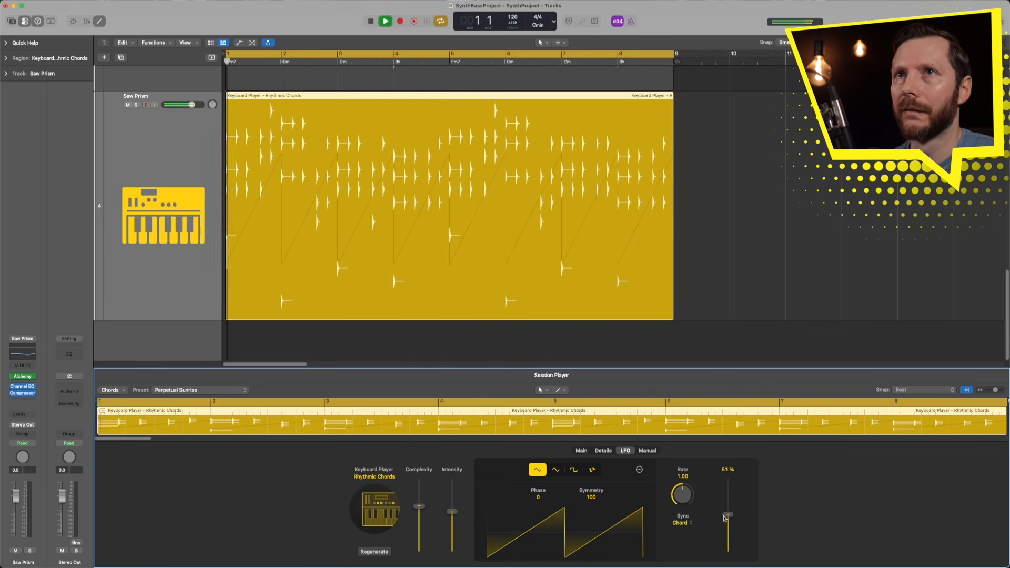
{"action": "left_click_drag", "start_coordinate": [724, 518], "coordinate": [728, 508]}
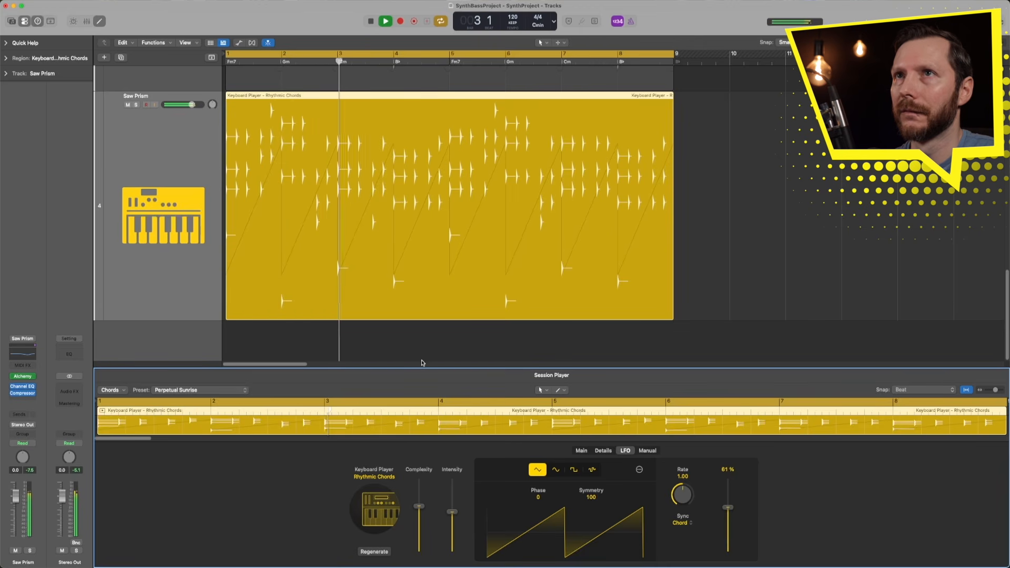
{"action": "key", "text": "space"}
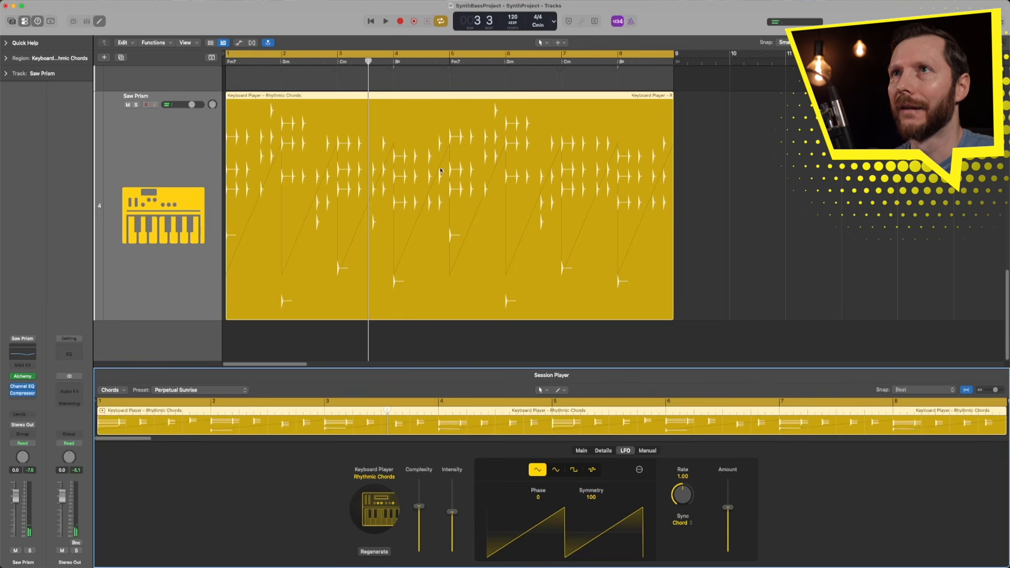
Switch the LFO to the sine waveform with Symmetry at 0 and audition the chords.
{"action": "left_click", "coordinate": [557, 471]}
{"action": "left_click_drag", "start_coordinate": [595, 503], "coordinate": [592, 514]}
{"action": "key", "text": "space"}
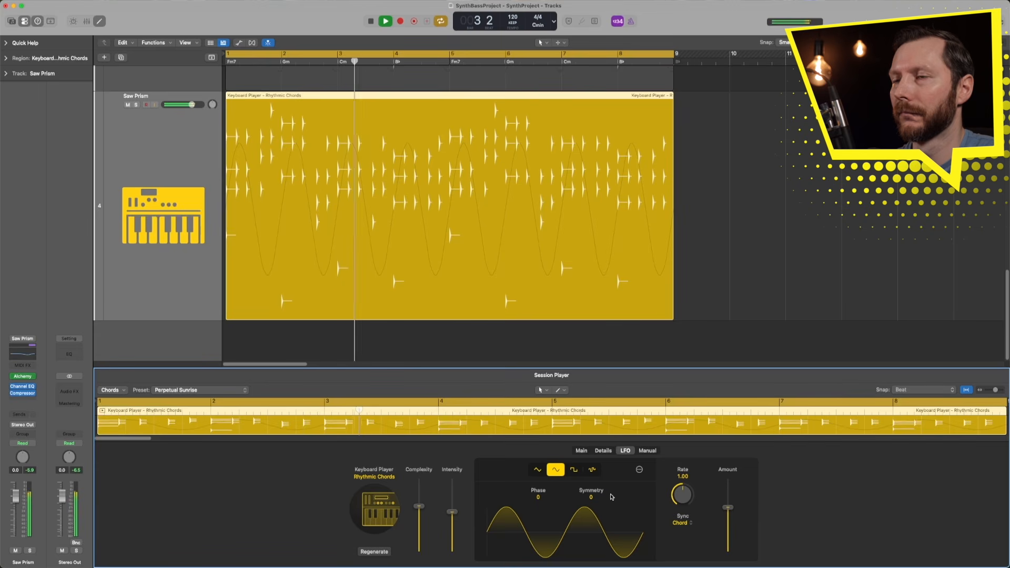
{"action": "key", "text": "space"}
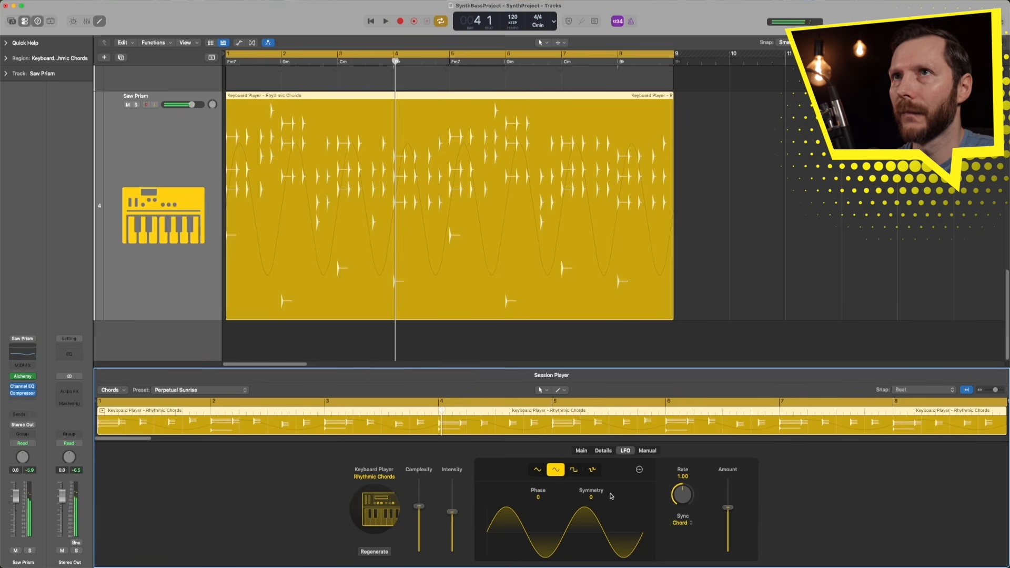
Create a one-bar manual rhythm pattern with steps 1, 5, 10, 14 and 15 active, and audition it.
{"action": "left_click", "coordinate": [648, 451]}
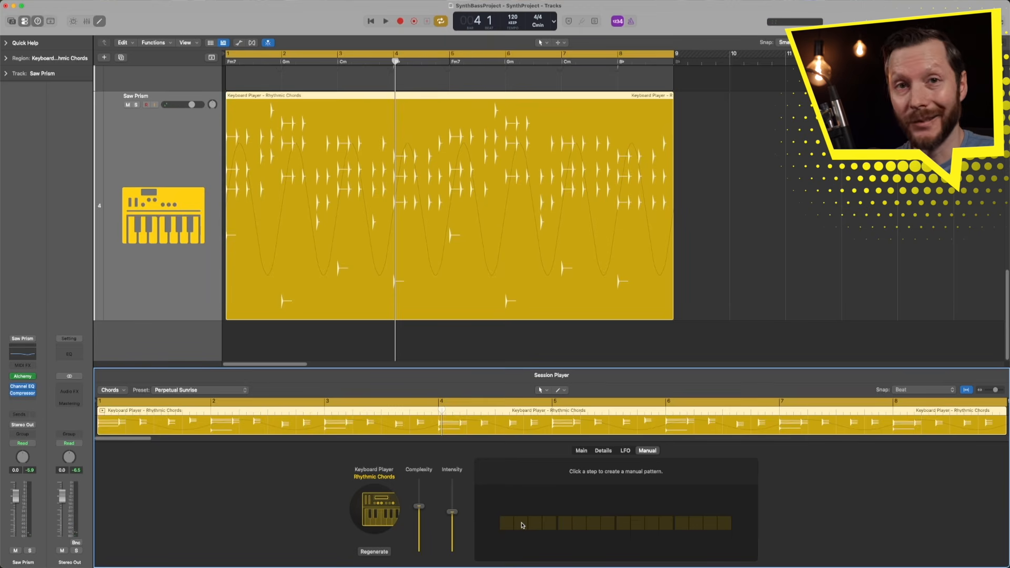
{"action": "left_click", "coordinate": [505, 523]}
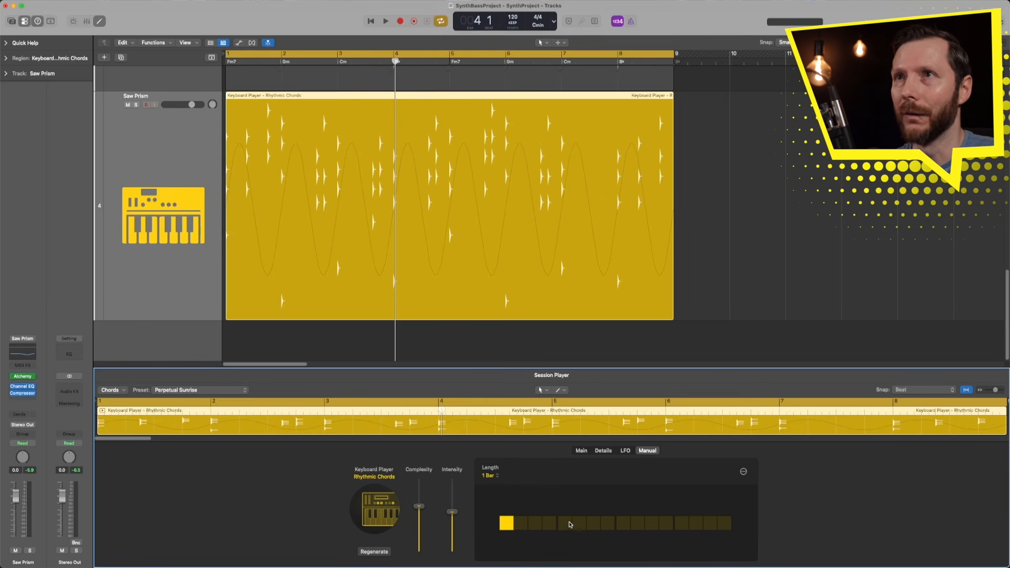
{"action": "left_click", "coordinate": [566, 524]}
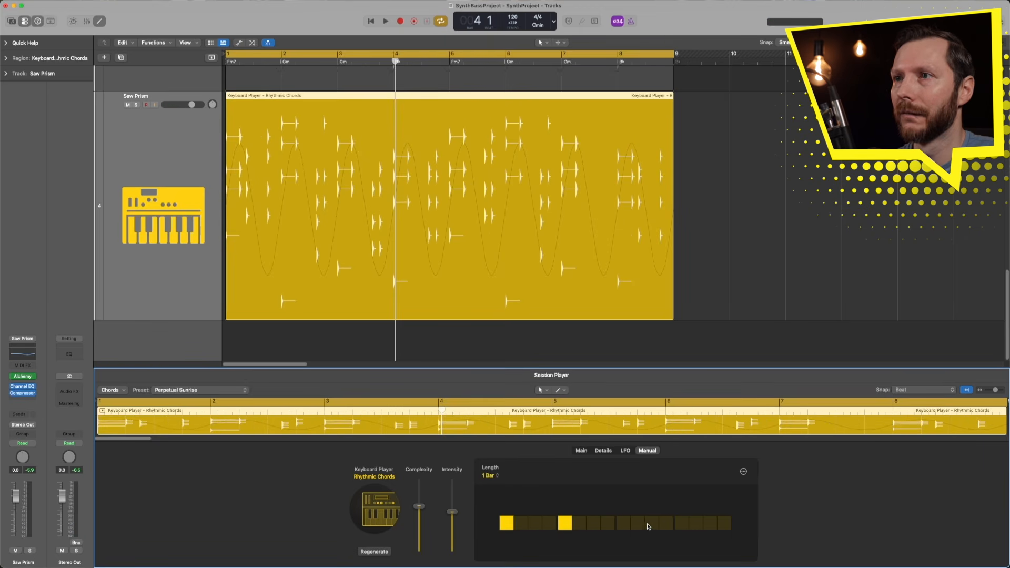
{"action": "left_click", "coordinate": [640, 525]}
{"action": "left_click", "coordinate": [696, 523]}
{"action": "left_click", "coordinate": [710, 524]}
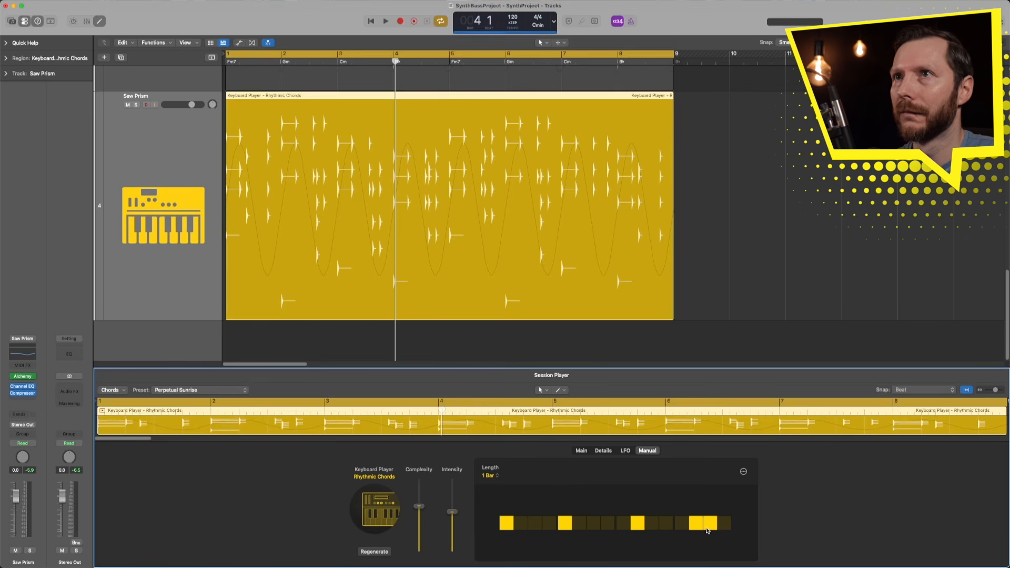
{"action": "key", "text": "space"}
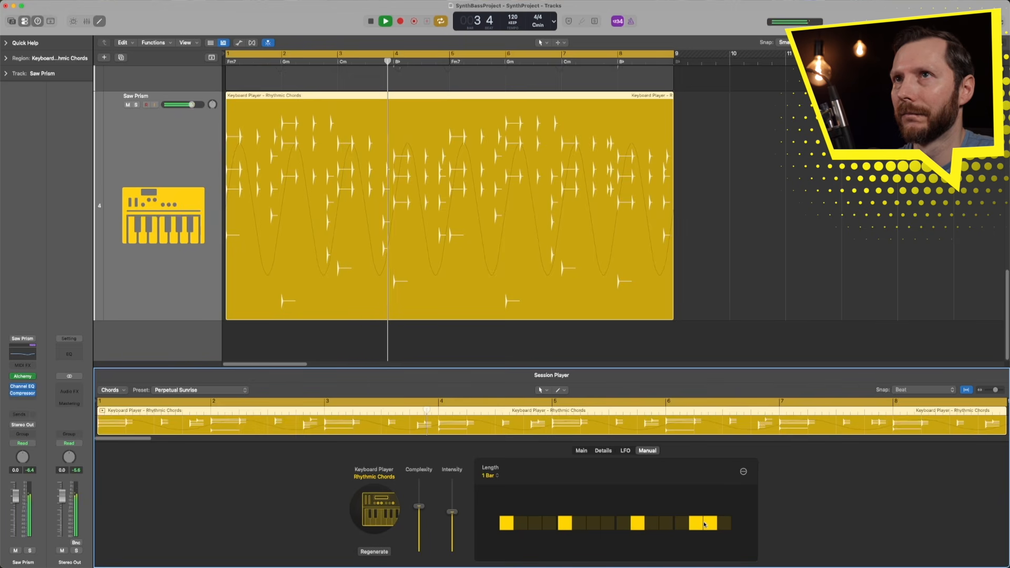
{"action": "key", "text": "space"}
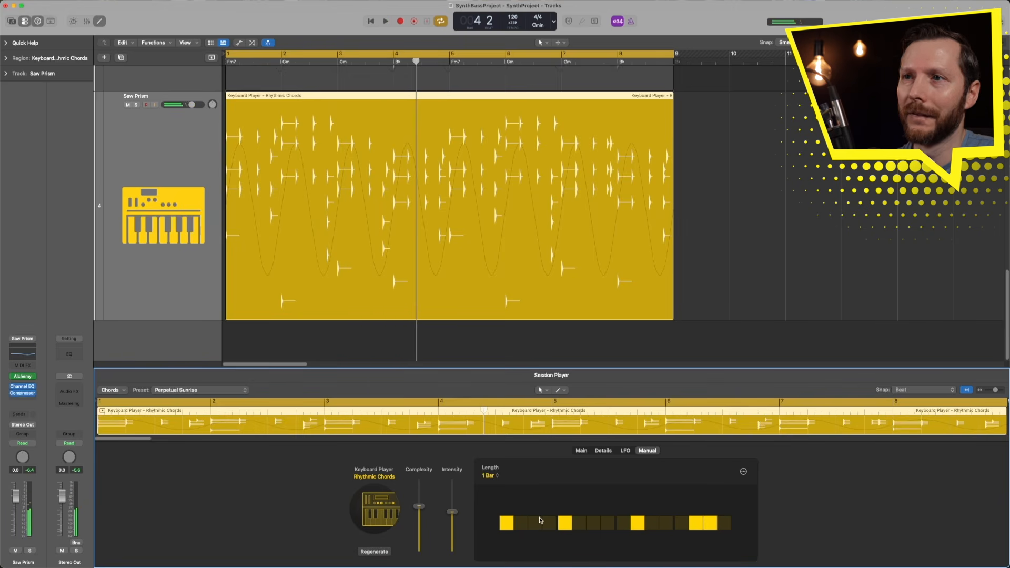
Clear all five active steps from the manual rhythm pattern.
{"action": "left_click", "coordinate": [507, 524]}
{"action": "left_click", "coordinate": [564, 523]}
{"action": "left_click", "coordinate": [638, 523]}
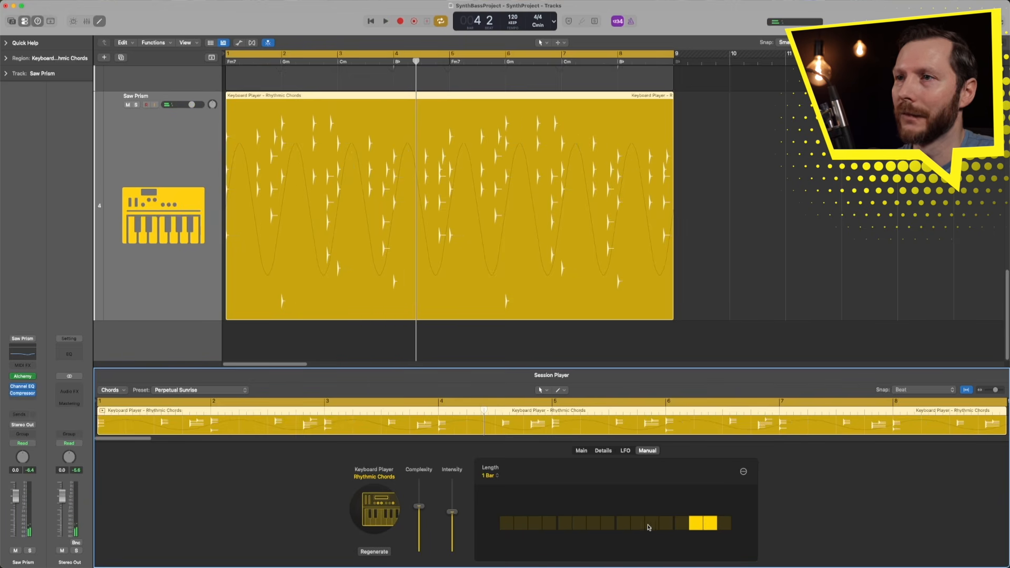
{"action": "left_click", "coordinate": [696, 523]}
{"action": "left_click", "coordinate": [709, 523]}
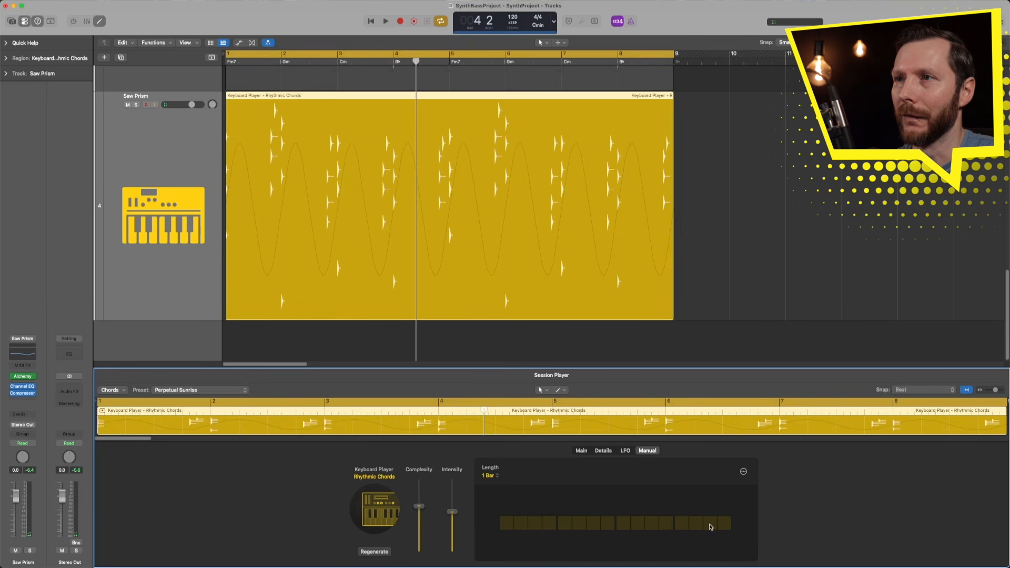
Replace the manual pattern in the Keyboard Player's main settings with preset rhythm pattern 1.
{"action": "left_click", "coordinate": [587, 452]}
{"action": "left_click", "coordinate": [606, 454]}
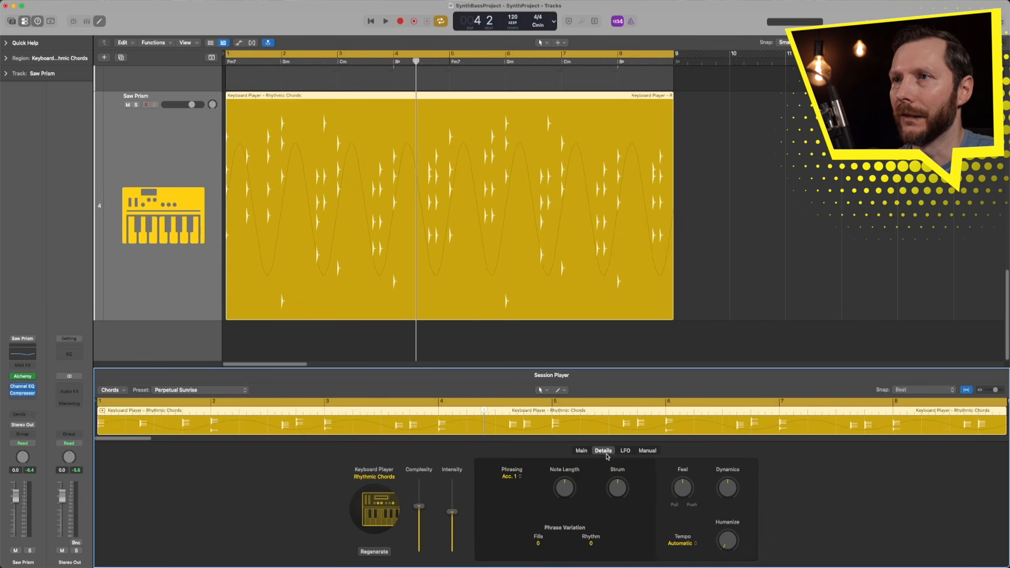
{"action": "left_click", "coordinate": [584, 452]}
{"action": "left_click", "coordinate": [589, 476]}
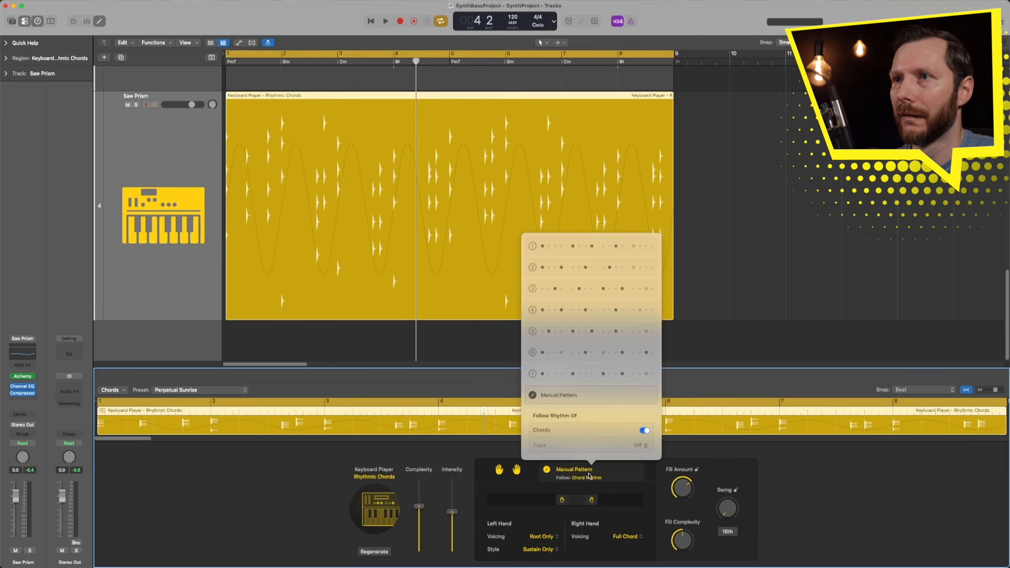
{"action": "left_click", "coordinate": [562, 248]}
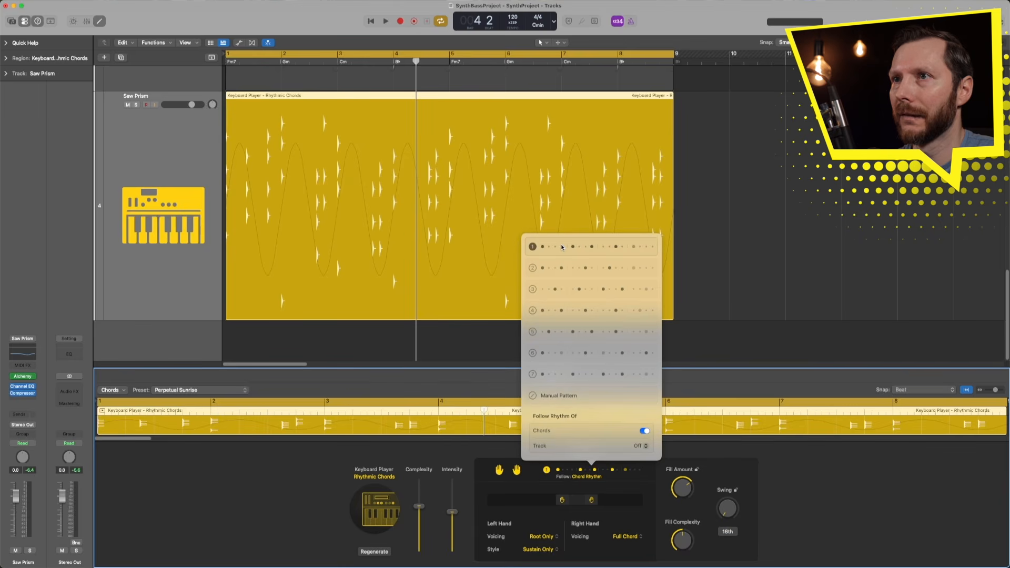
{"action": "left_click", "coordinate": [694, 459]}
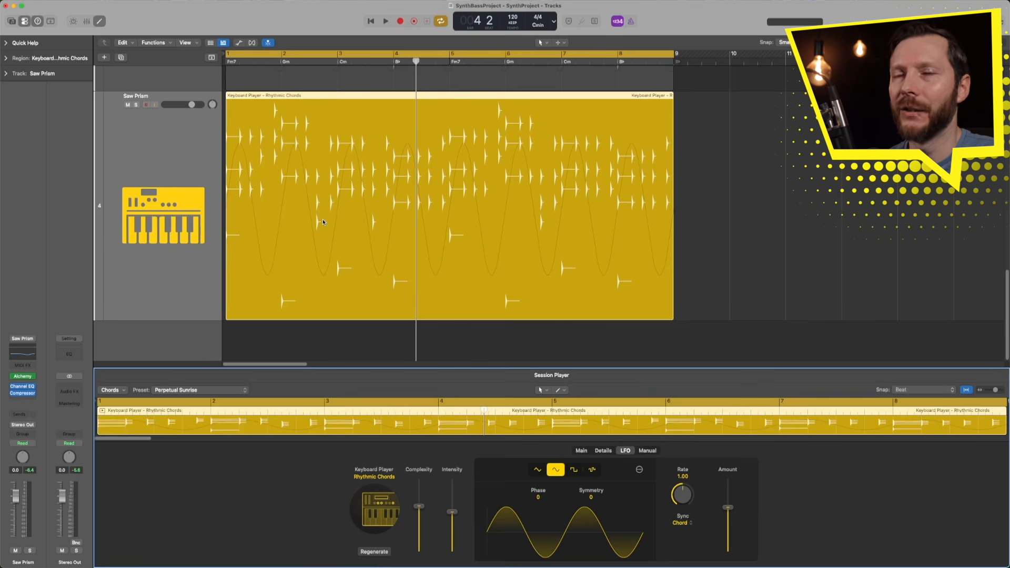
Open the track's Alchemy instrument and audition the chords while morphing the sound from Tight Brass toward More Attack.
{"action": "left_click", "coordinate": [24, 378]}
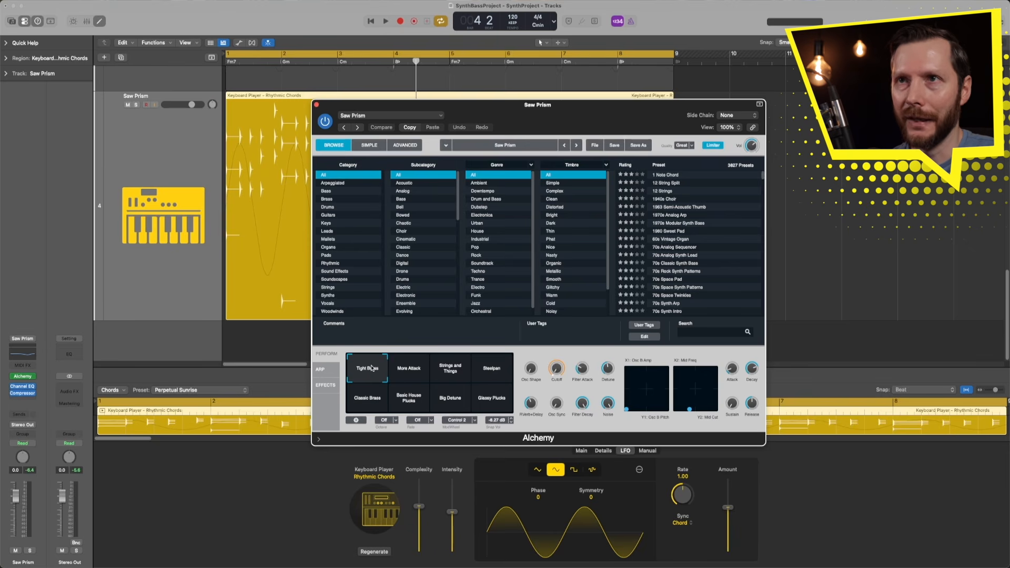
{"action": "left_click", "coordinate": [368, 368]}
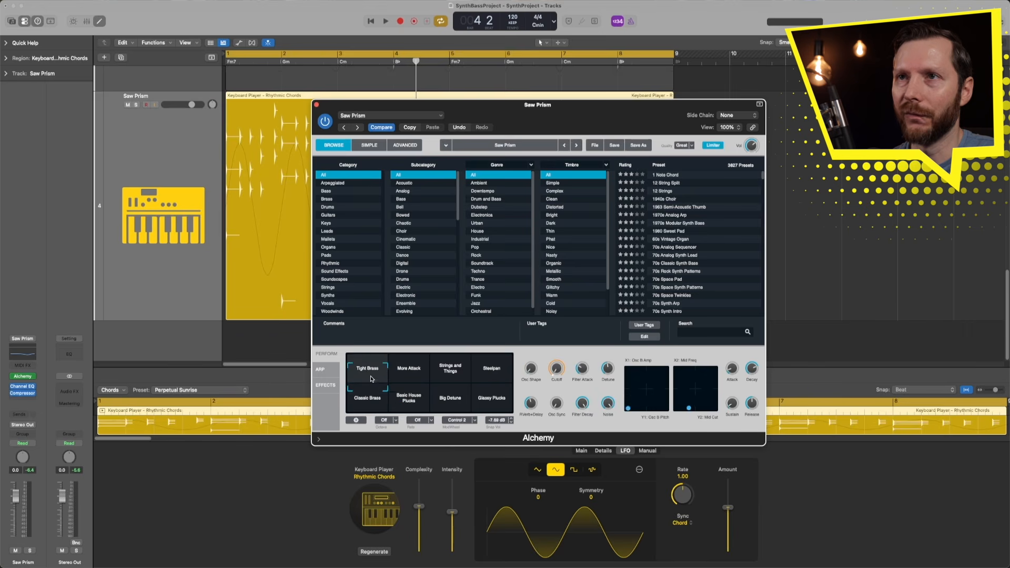
{"action": "key", "text": "space"}
{"action": "left_click_drag", "start_coordinate": [366, 369], "coordinate": [416, 380]}
{"action": "key", "text": "space"}
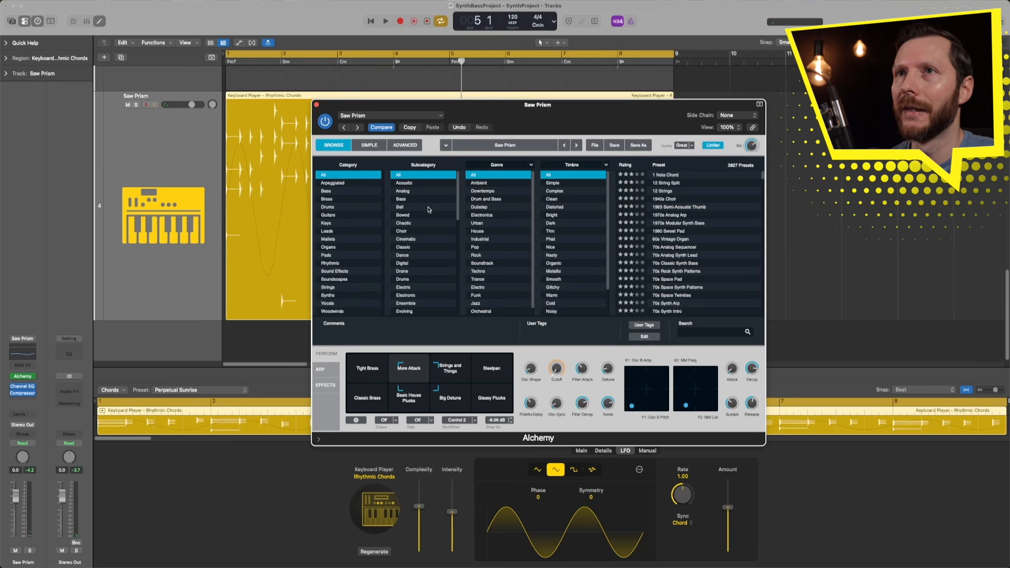
Filter the Alchemy presets by Rhythmic, Synths, Industrial and Organic, and load Marching Forward.
{"action": "left_click", "coordinate": [342, 263]}
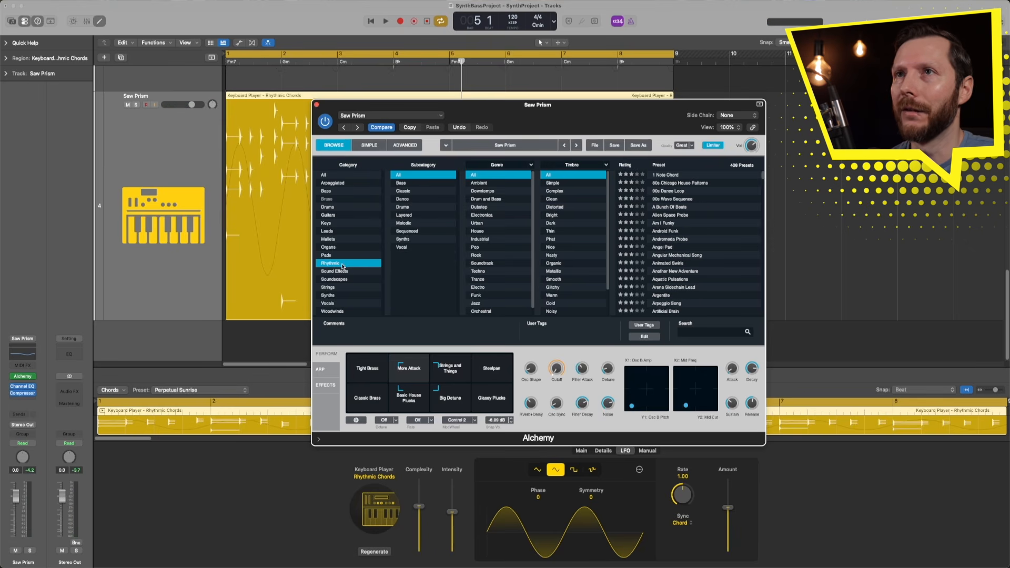
{"action": "left_click", "coordinate": [416, 242]}
{"action": "left_click", "coordinate": [481, 240]}
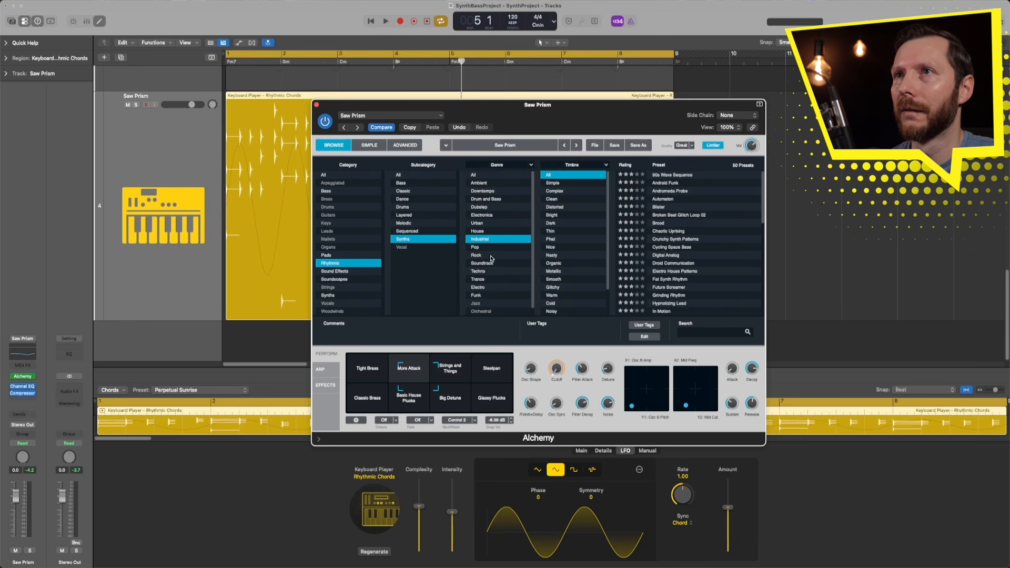
{"action": "left_click", "coordinate": [559, 263]}
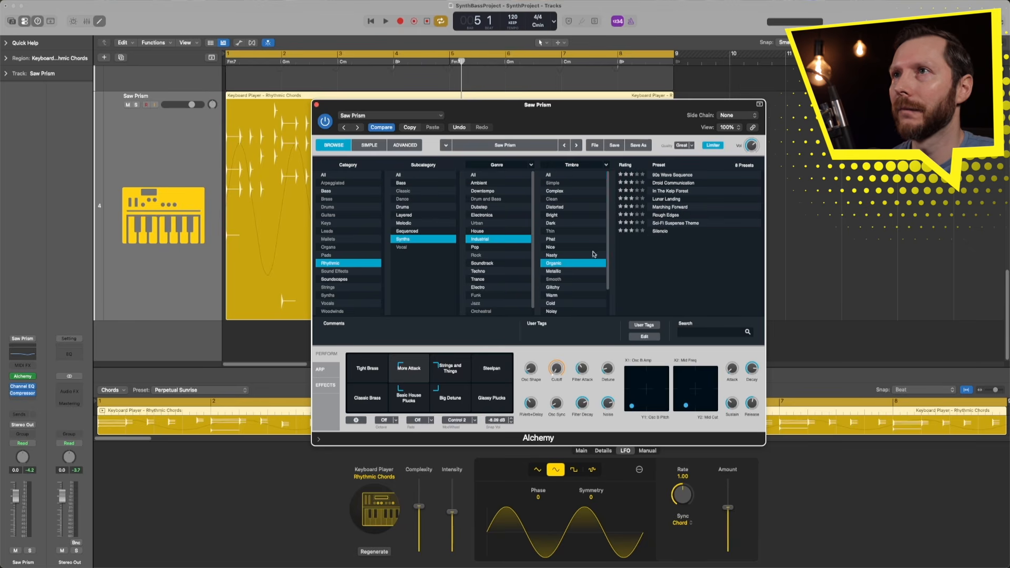
{"action": "left_click", "coordinate": [658, 209]}
Audition the chords while morphing Marching Forward to a point between Dark March 1 and Synth Sweeps, and close Alchemy.
{"action": "key", "text": "space"}
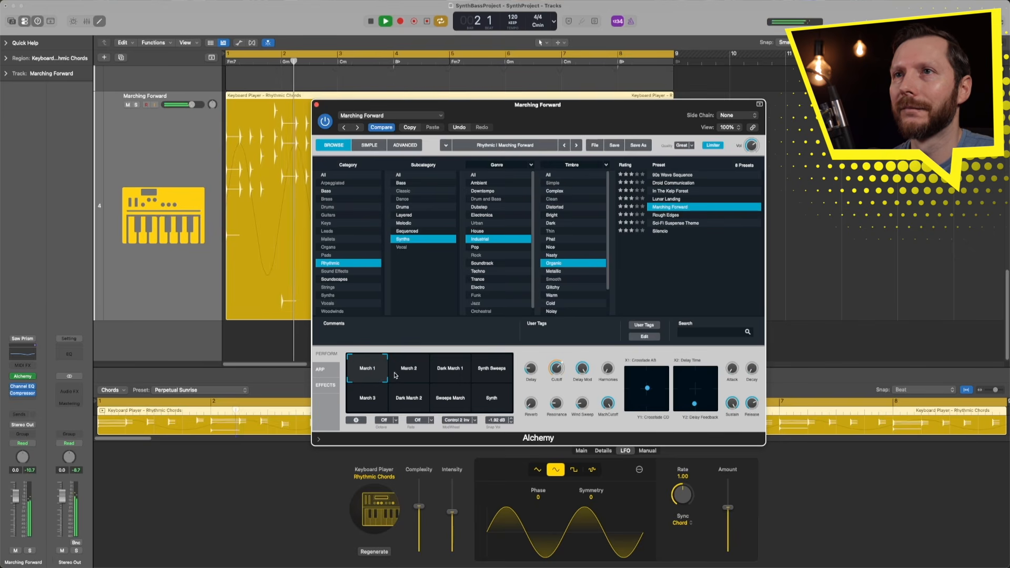
{"action": "mouse_move", "coordinate": [399, 379]}
{"action": "left_mouse_down"}
{"action": "mouse_move", "coordinate": [409, 393]}
{"action": "mouse_move", "coordinate": [480, 374]}
{"action": "left_mouse_up"}
{"action": "key", "text": "space"}
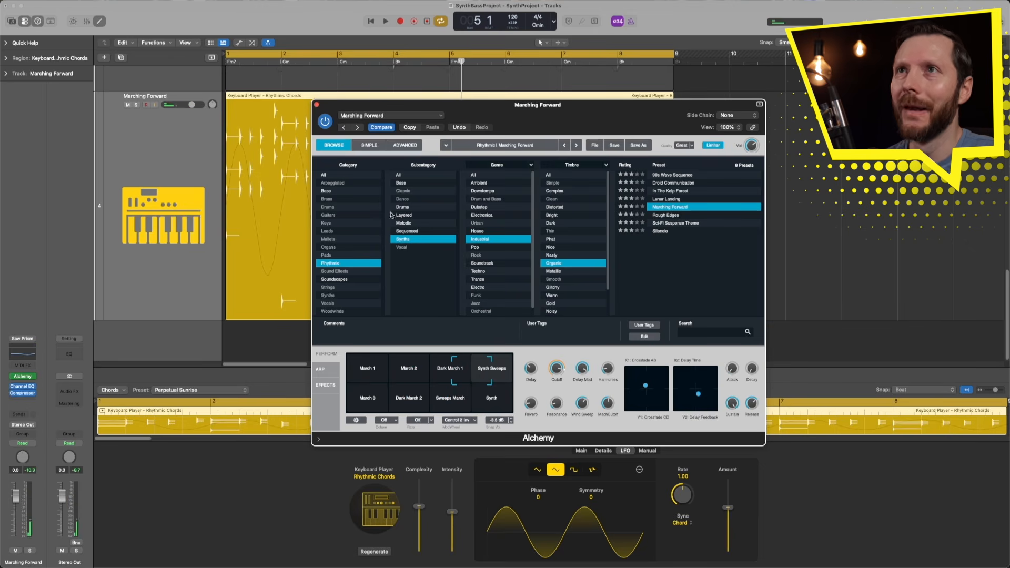
{"action": "left_click", "coordinate": [316, 105]}
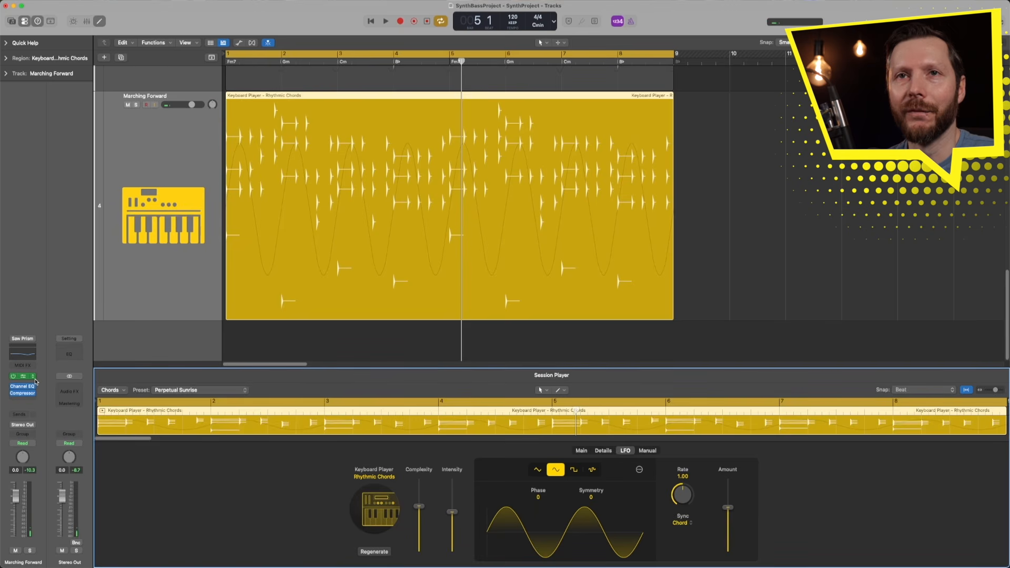
Replace the track's Alchemy instrument with the stereo version of Universal Audio's UADx PolyMAX Synth.
{"action": "left_click", "coordinate": [37, 378]}
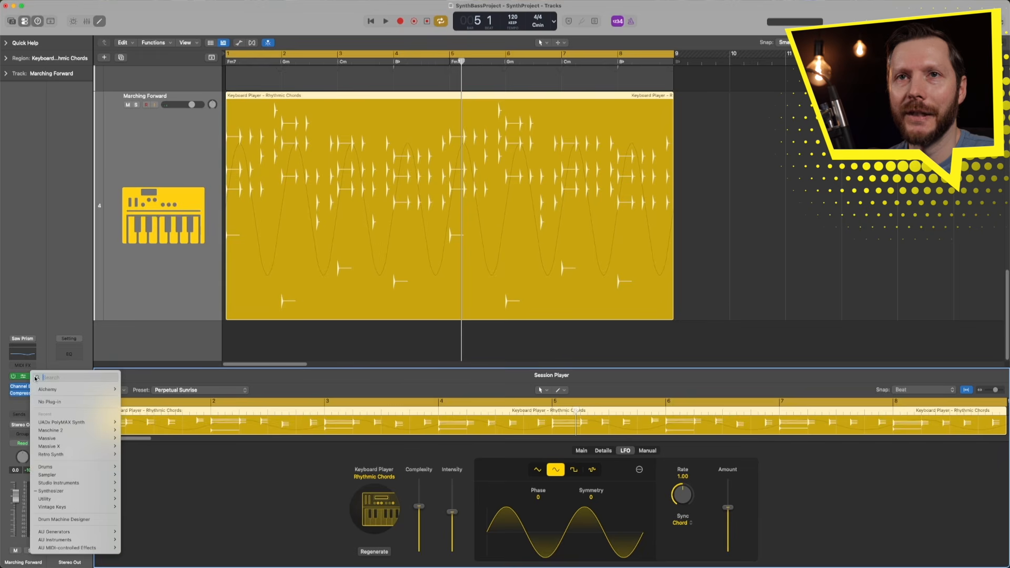
{"action": "mouse_move", "coordinate": [74, 485]}
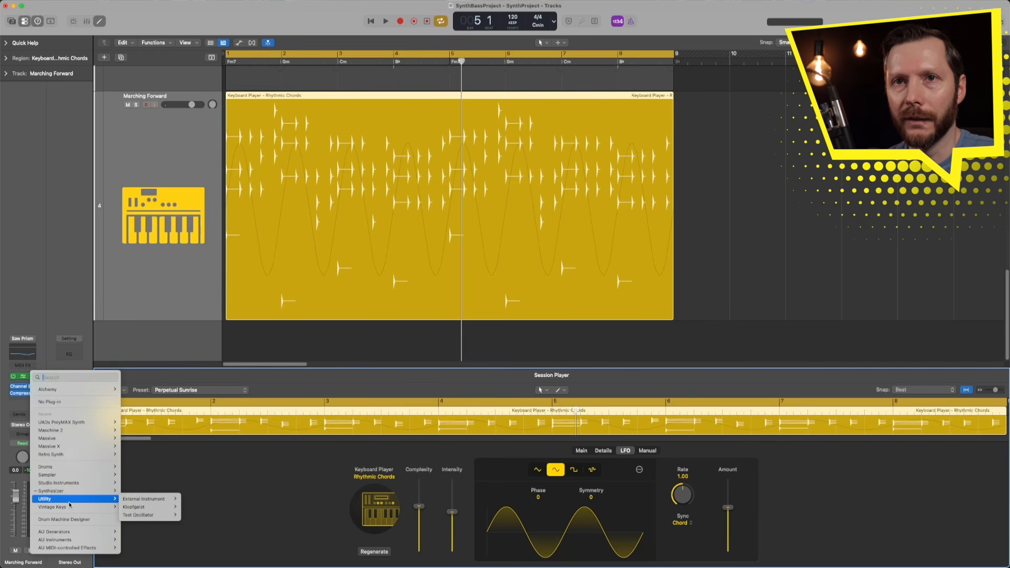
{"action": "mouse_move", "coordinate": [85, 541]}
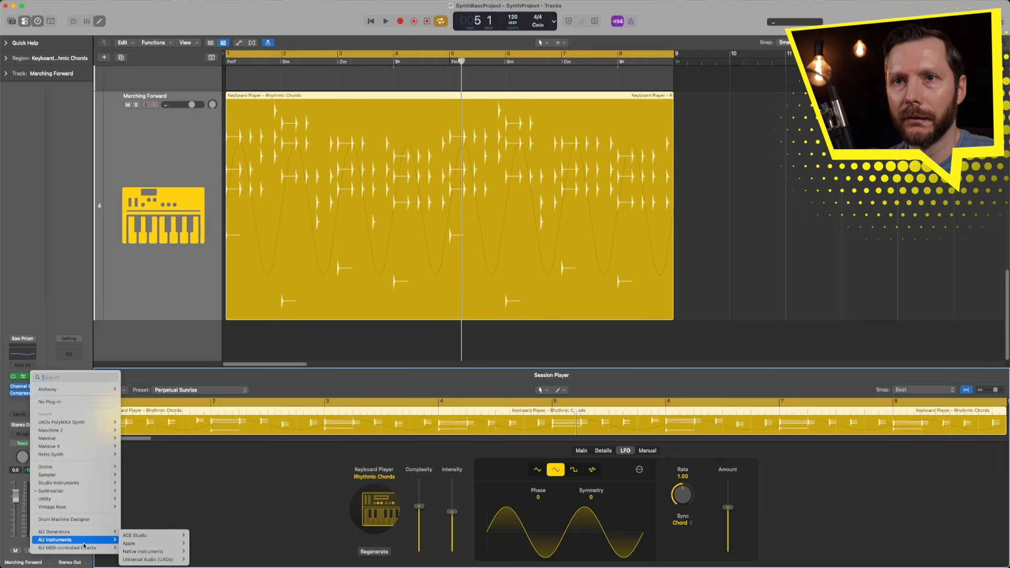
{"action": "mouse_move", "coordinate": [152, 560]}
{"action": "mouse_move", "coordinate": [216, 559]}
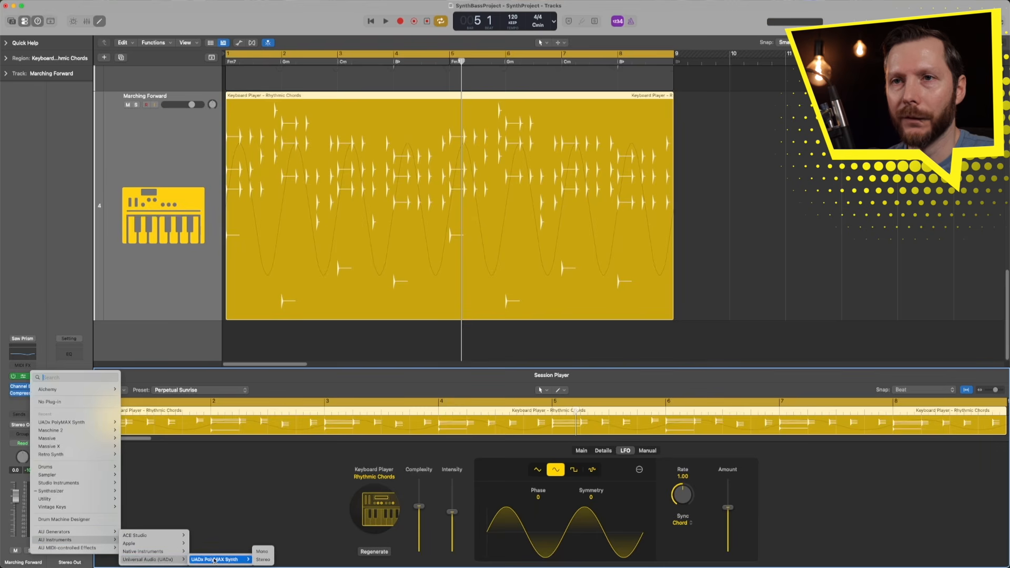
{"action": "left_click", "coordinate": [269, 559]}
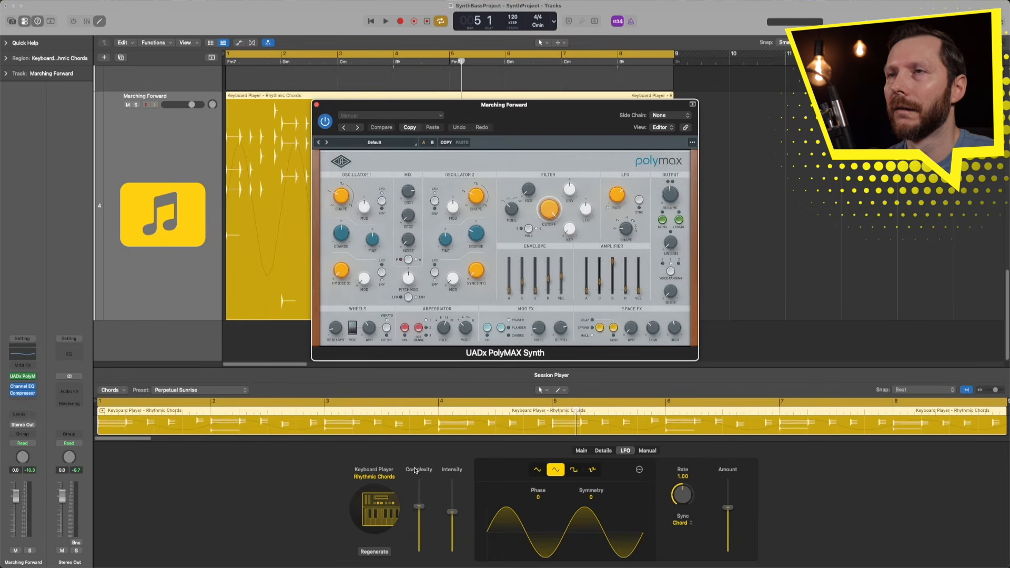
Filter the PolyMAX presets by the Pad type and load Bright Wide Pad.
{"action": "left_click_drag", "start_coordinate": [457, 105], "coordinate": [566, 180]}
{"action": "left_click_drag", "start_coordinate": [562, 173], "coordinate": [561, 173]}
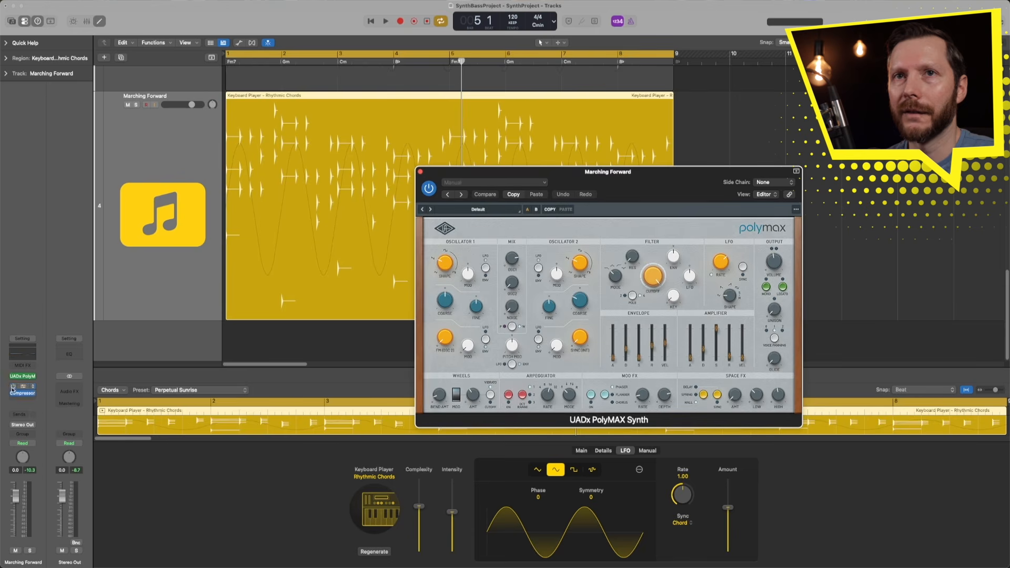
{"action": "left_click", "coordinate": [487, 210]}
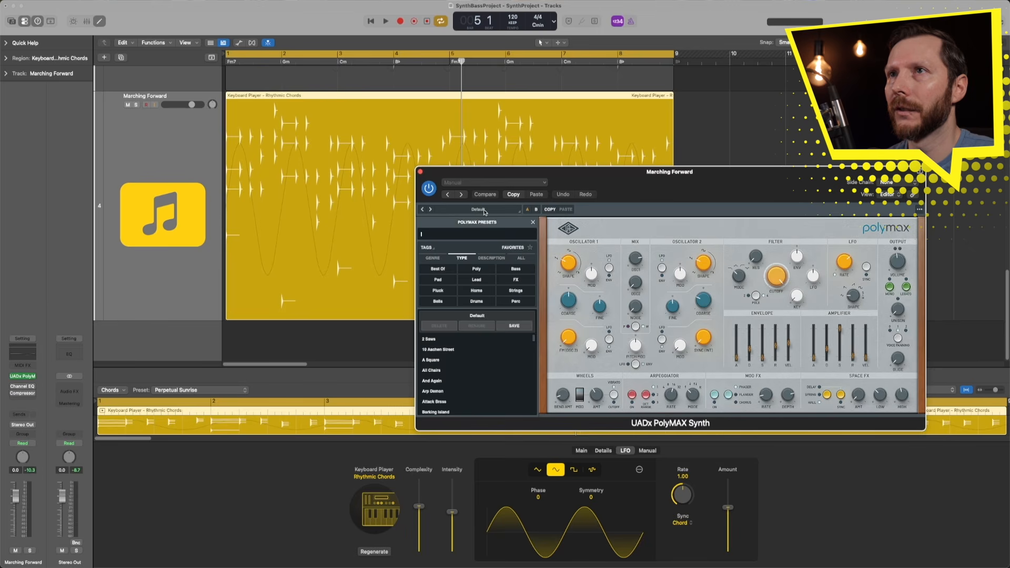
{"action": "left_click", "coordinate": [438, 279]}
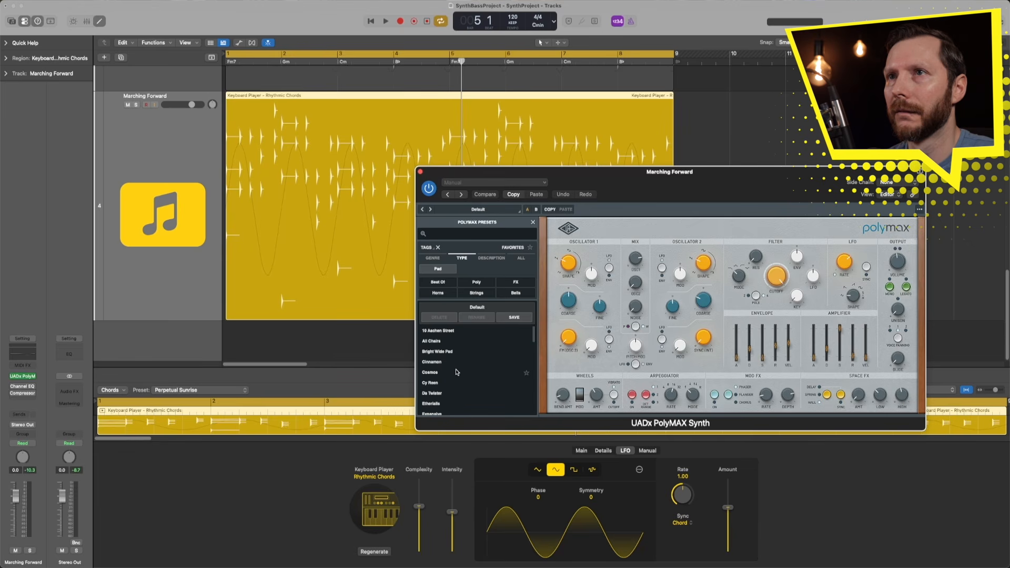
{"action": "left_click", "coordinate": [443, 351]}
Audition the rhythmic chords with the Bright Wide Pad sound, paying attention to the filter cutoff movement.
{"action": "key", "text": "space"}
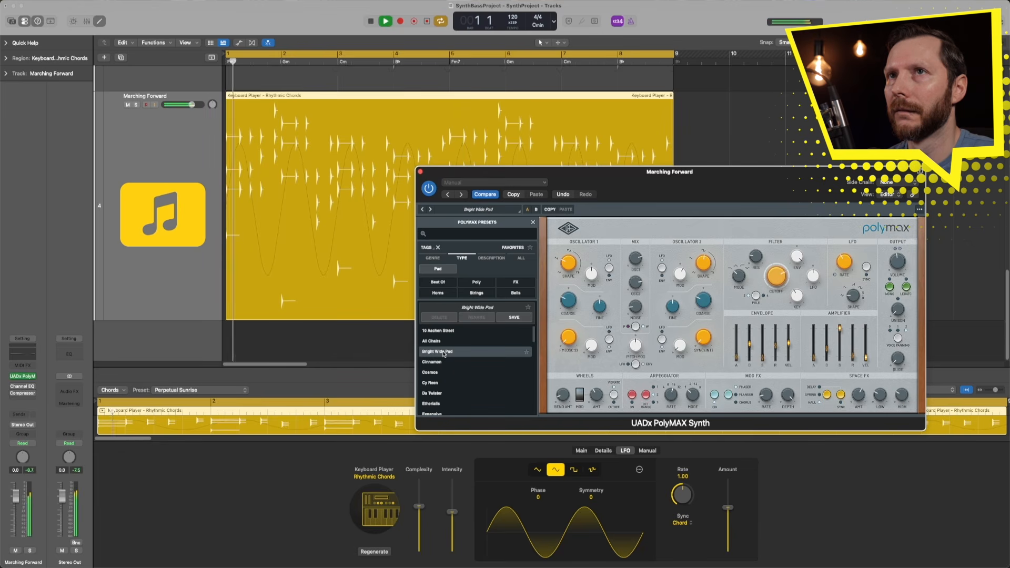
{"action": "key", "text": "space"}
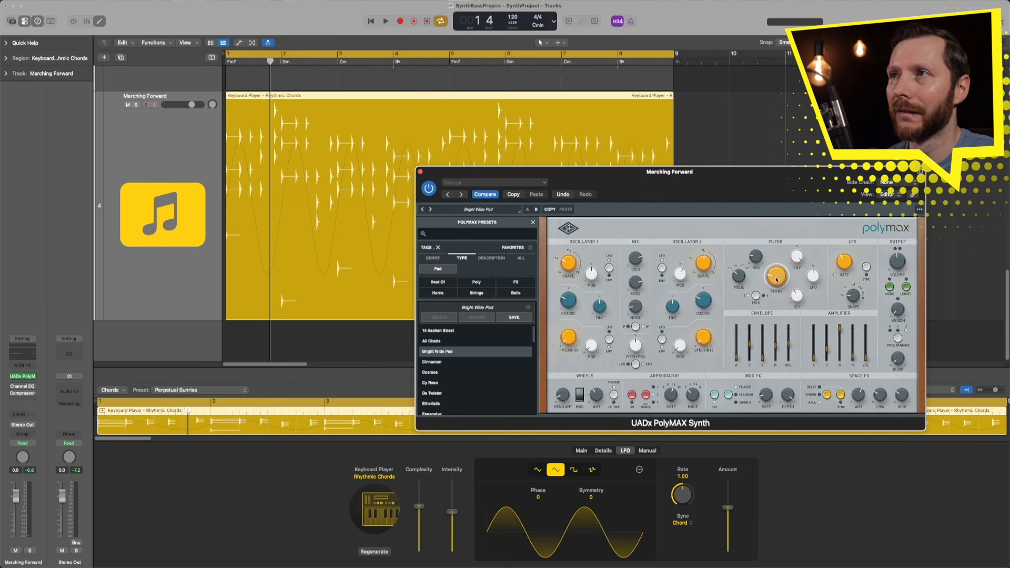
{"action": "key", "text": "space"}
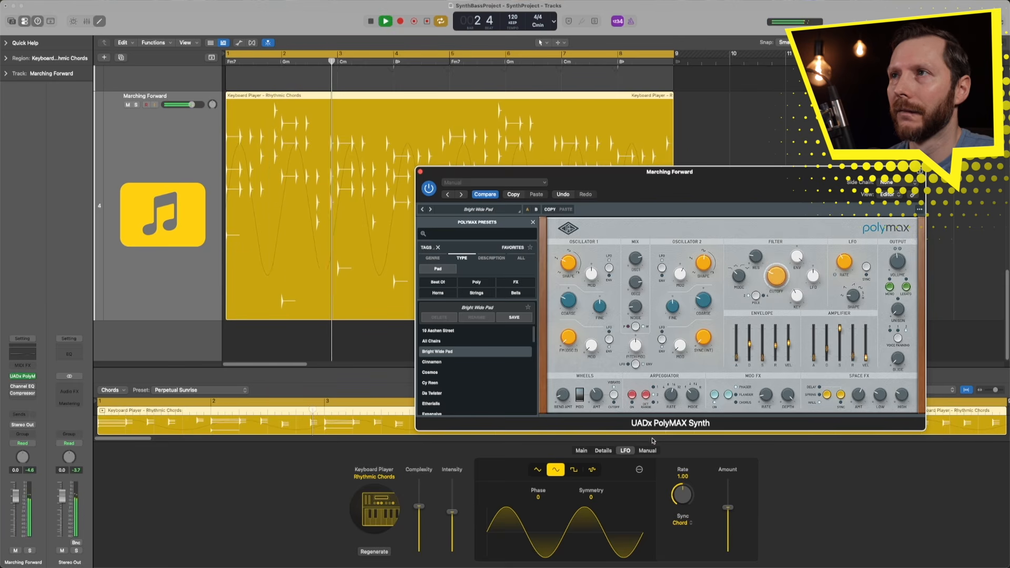
{"action": "key", "text": "space"}
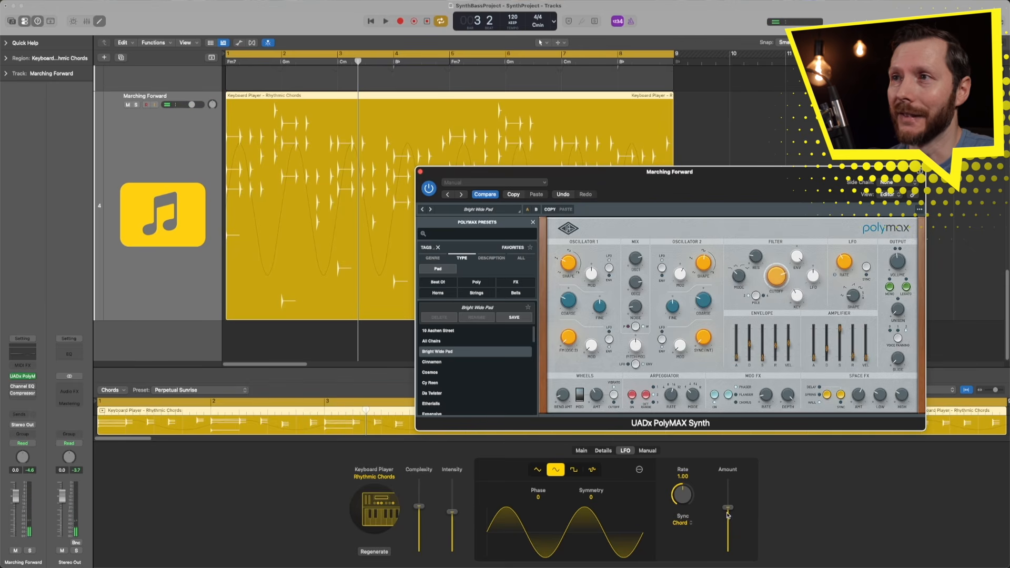
Lower the Keyboard Player's LFO amount to its minimum, audition the chords, and raise the amount to 85% during playback.
{"action": "left_click_drag", "start_coordinate": [729, 512], "coordinate": [727, 562]}
{"action": "key", "text": "space"}
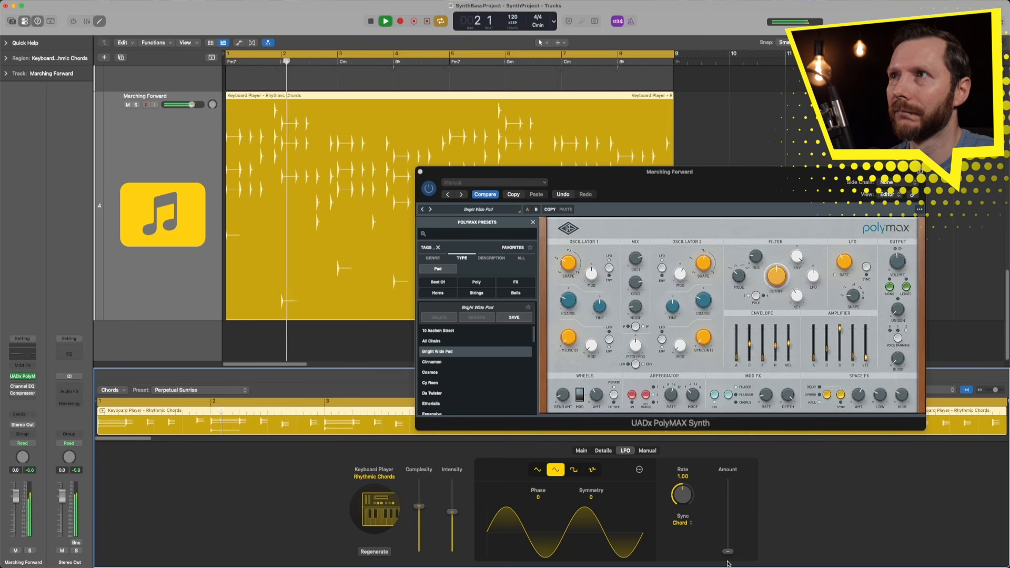
{"action": "left_click_drag", "start_coordinate": [728, 552], "coordinate": [736, 502]}
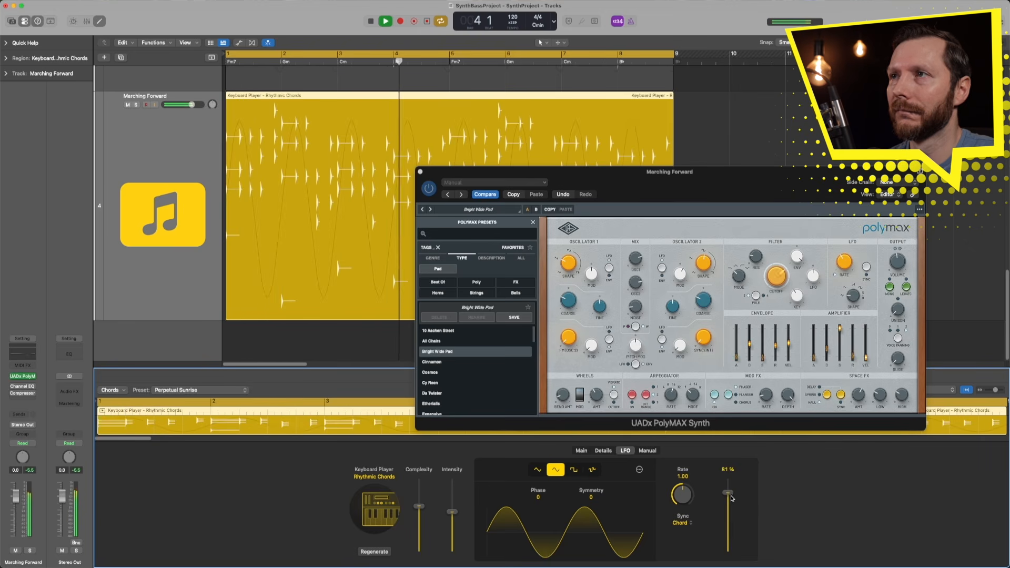
{"action": "left_click_drag", "start_coordinate": [730, 494], "coordinate": [731, 495]}
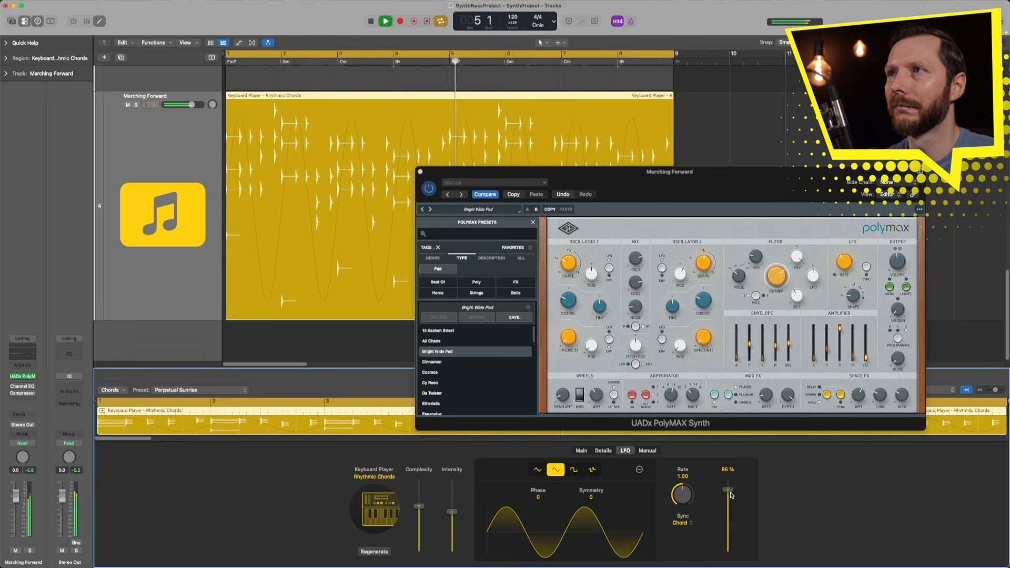
{"action": "key", "text": "space"}
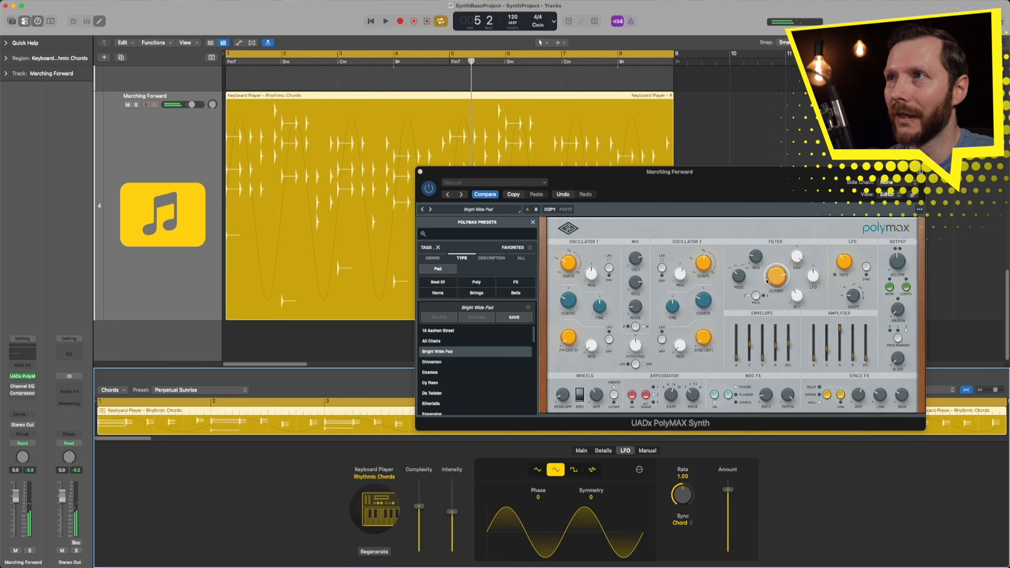
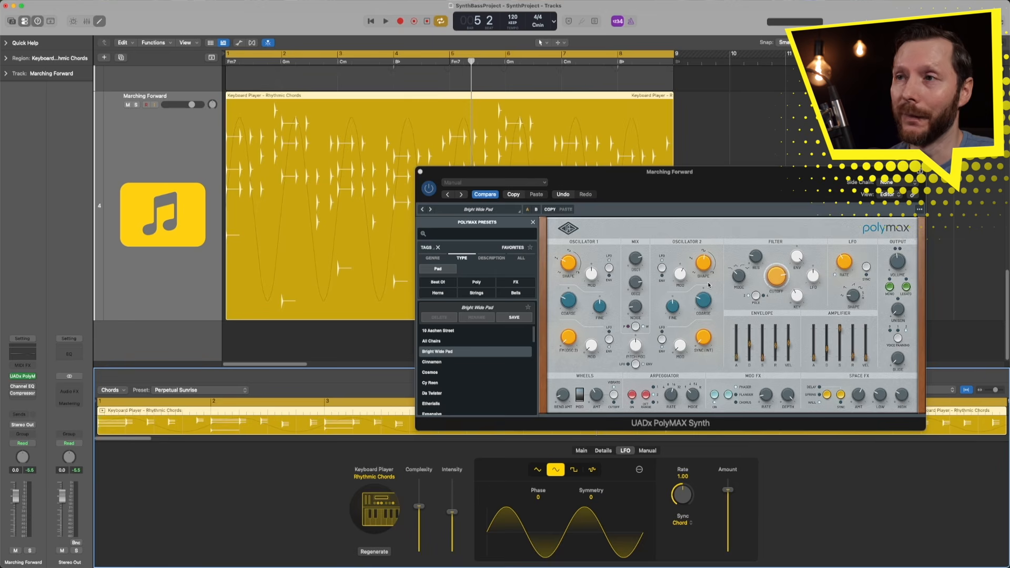
Close PolyMAX and review the LFO's CC Target choices, keeping CC 74 assigned.
{"action": "left_click", "coordinate": [639, 471]}
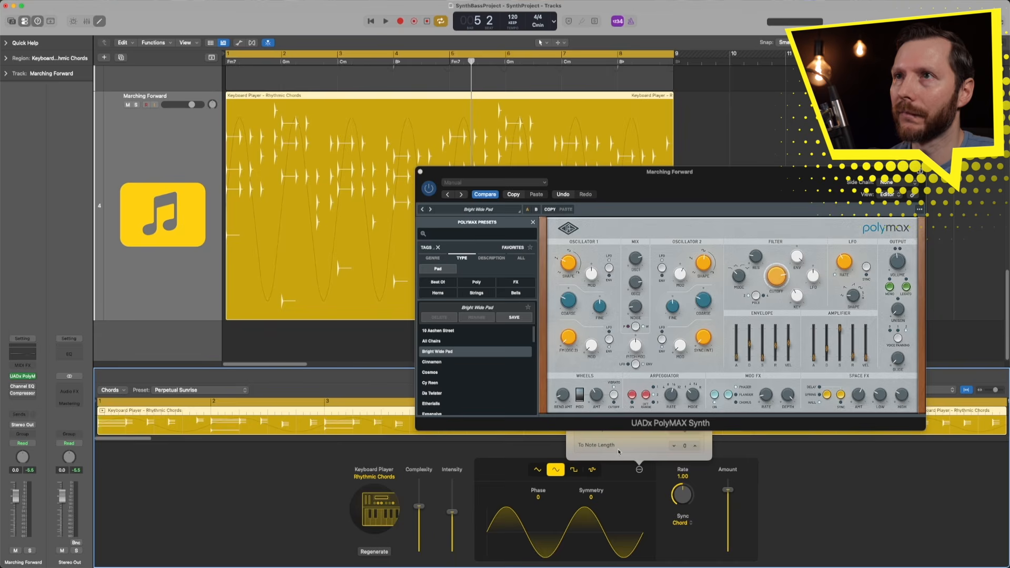
{"action": "left_click", "coordinate": [420, 173]}
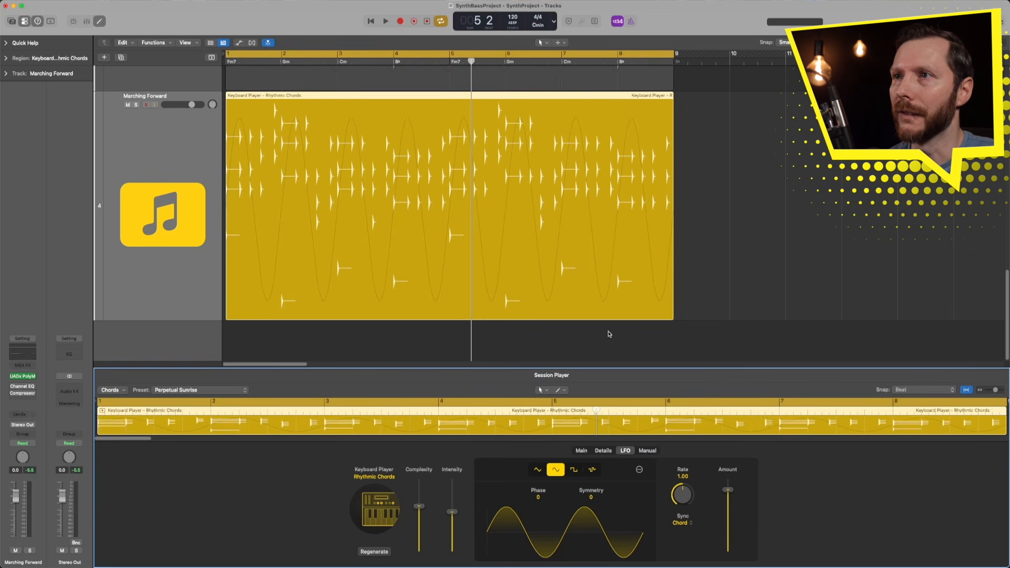
{"action": "left_click", "coordinate": [641, 469]}
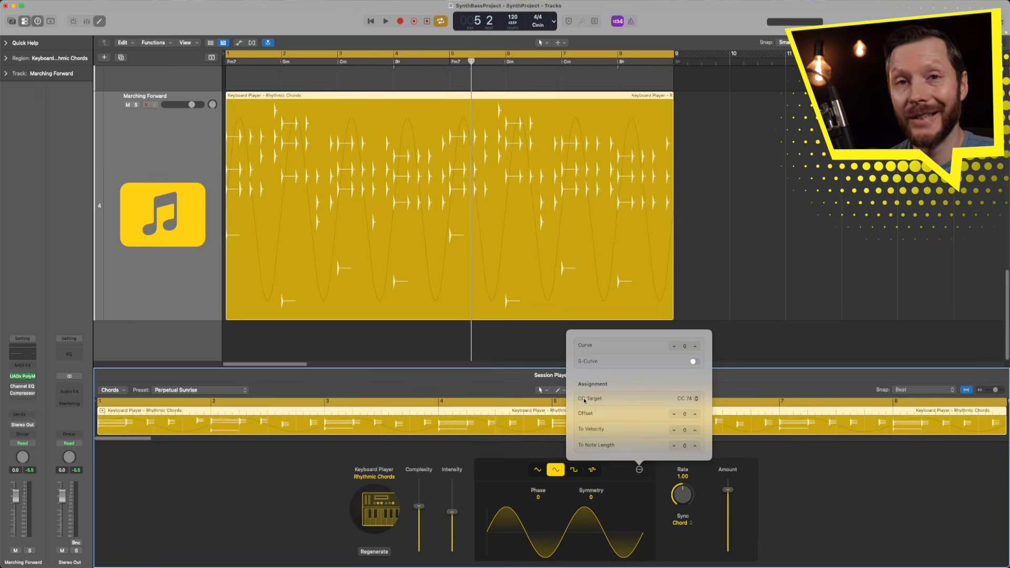
{"action": "left_click", "coordinate": [685, 400]}
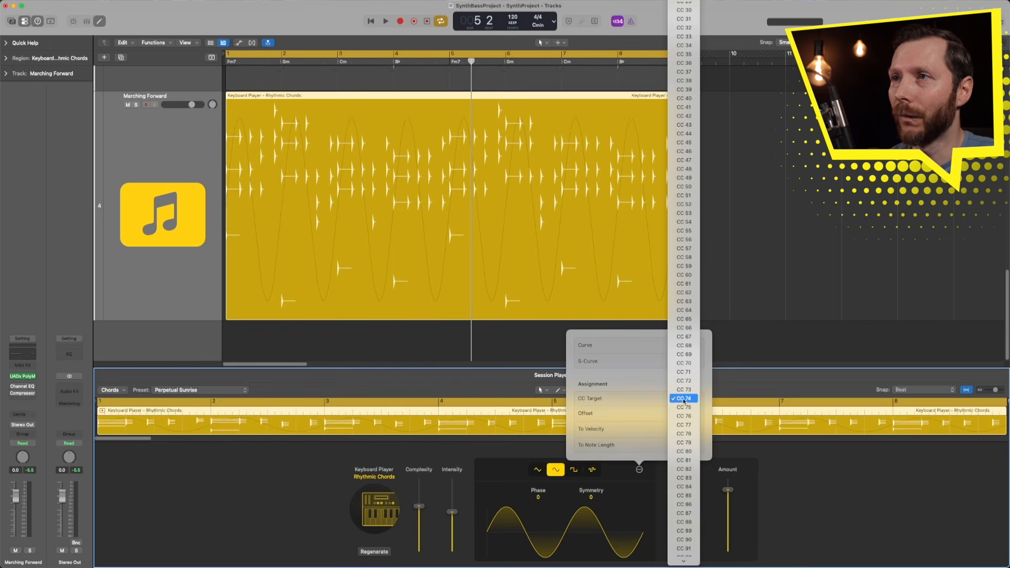
{"action": "left_click", "coordinate": [680, 399]}
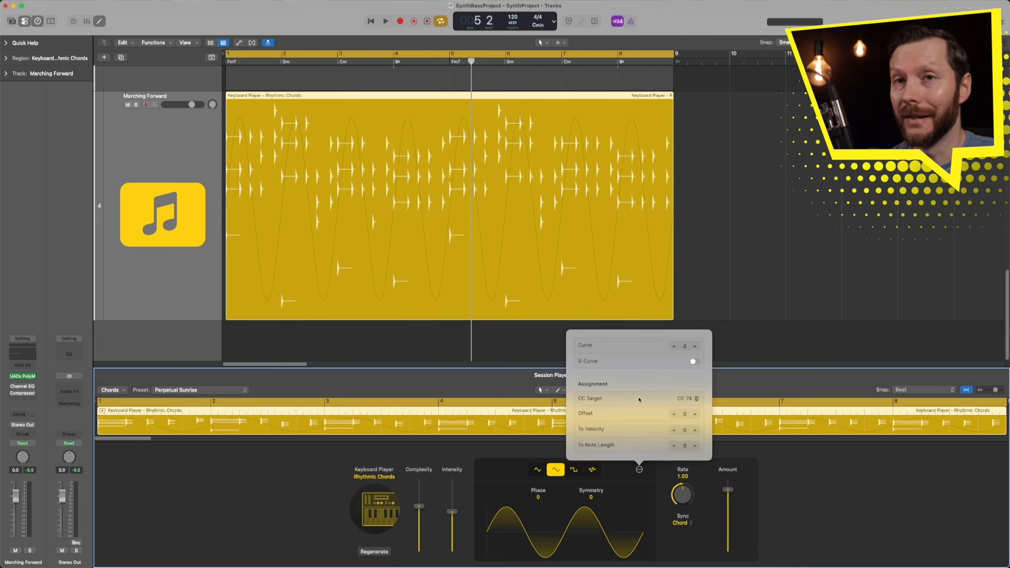
Reopen PolyMAX to examine its filter cutoff, close it, and review the LFO's assignment settings again.
{"action": "left_click", "coordinate": [23, 376]}
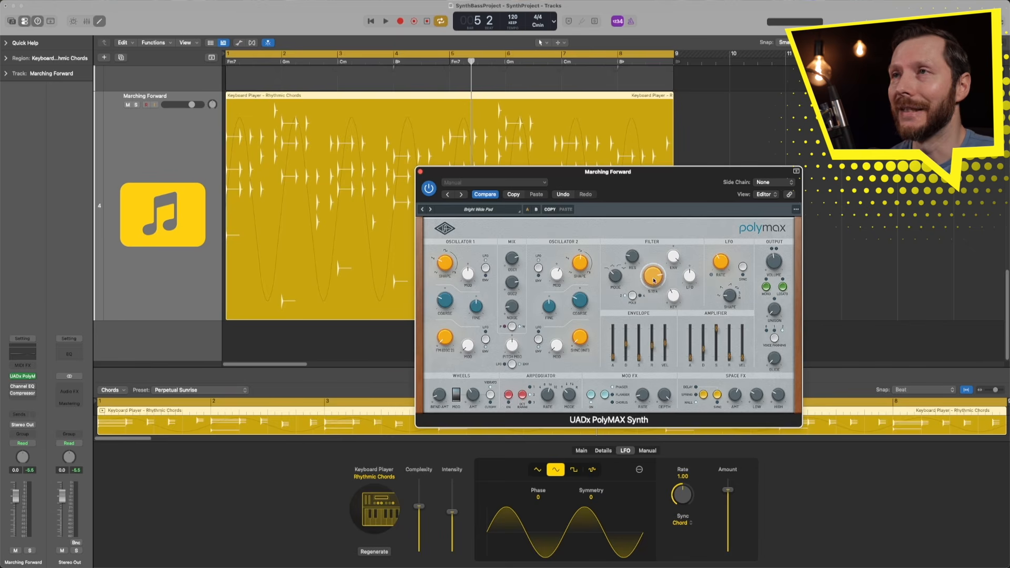
{"action": "left_click", "coordinate": [640, 472]}
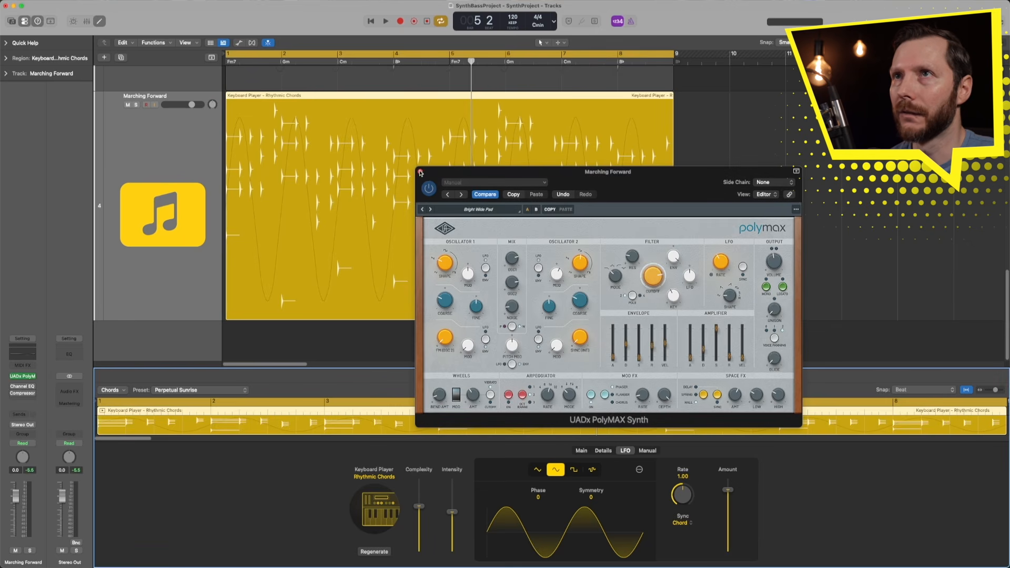
{"action": "left_click", "coordinate": [420, 172]}
{"action": "left_click", "coordinate": [639, 470]}
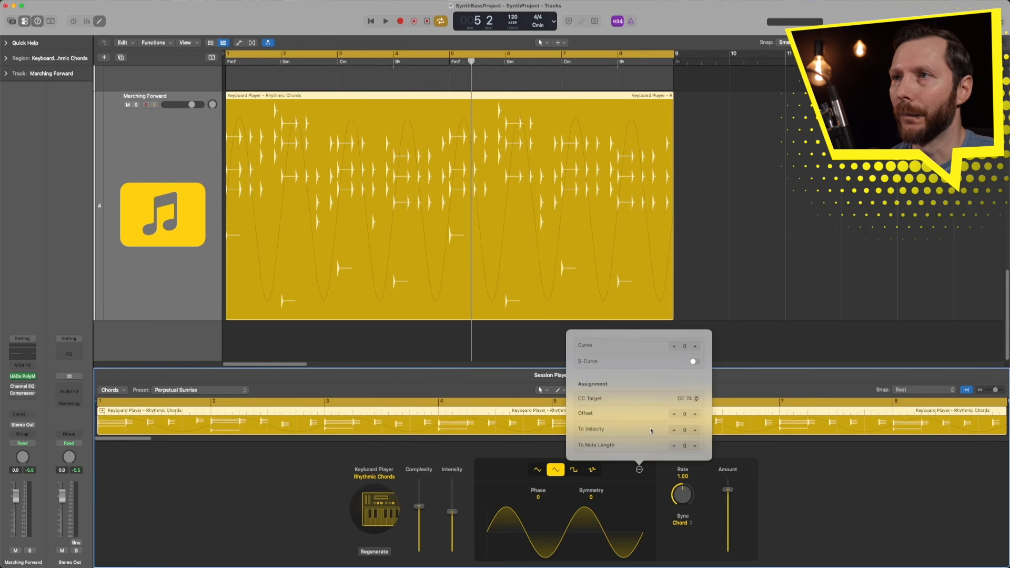
{"action": "left_click", "coordinate": [504, 464]}
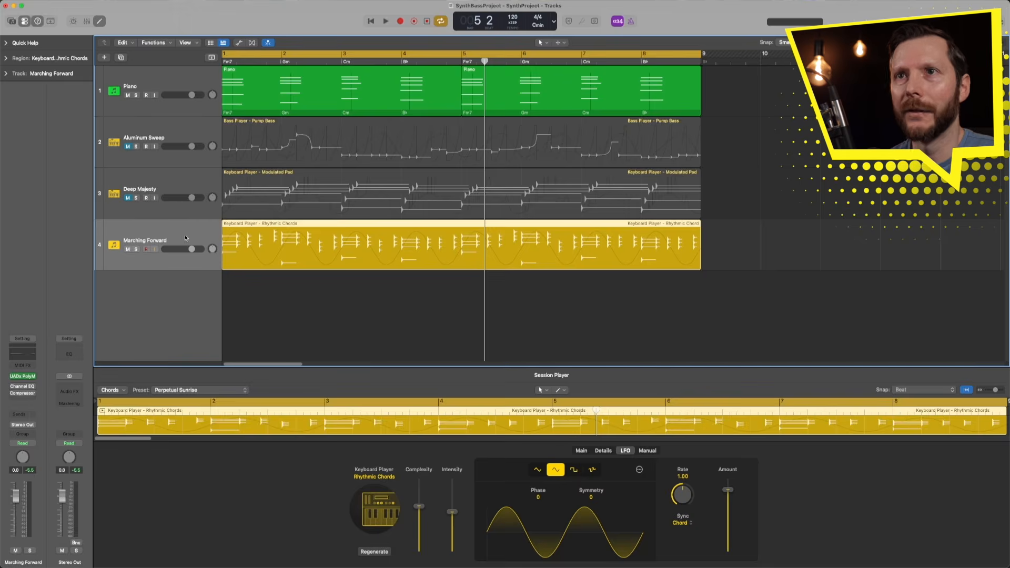
Copy the PolyMAX instrument from Marching Forward onto the Deep Majesty channel in the mixer, replacing Alchemy, and open the copy.
{"action": "key", "text": "x"}
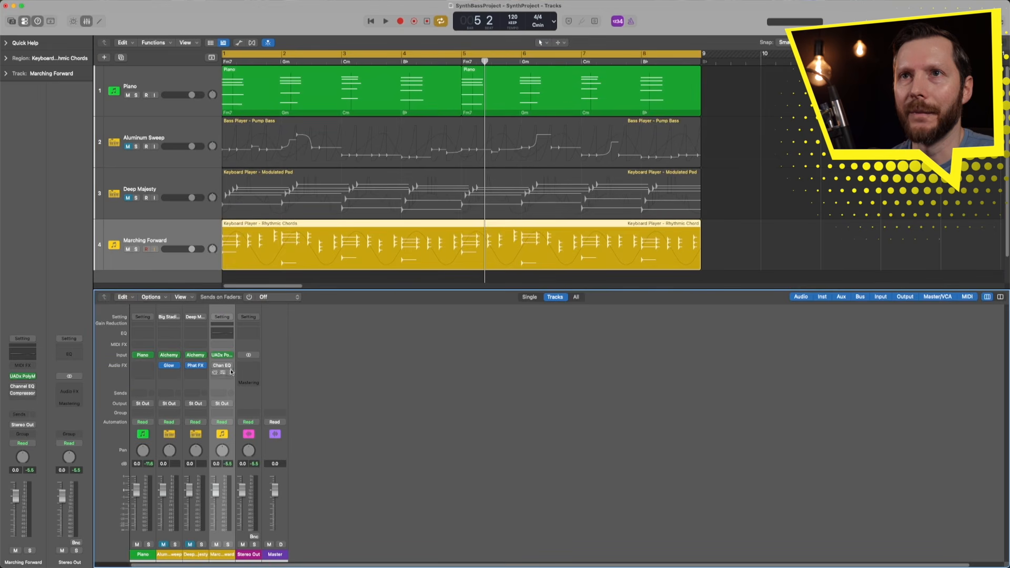
{"action": "left_click_drag", "start_coordinate": [219, 356], "coordinate": [199, 357]}
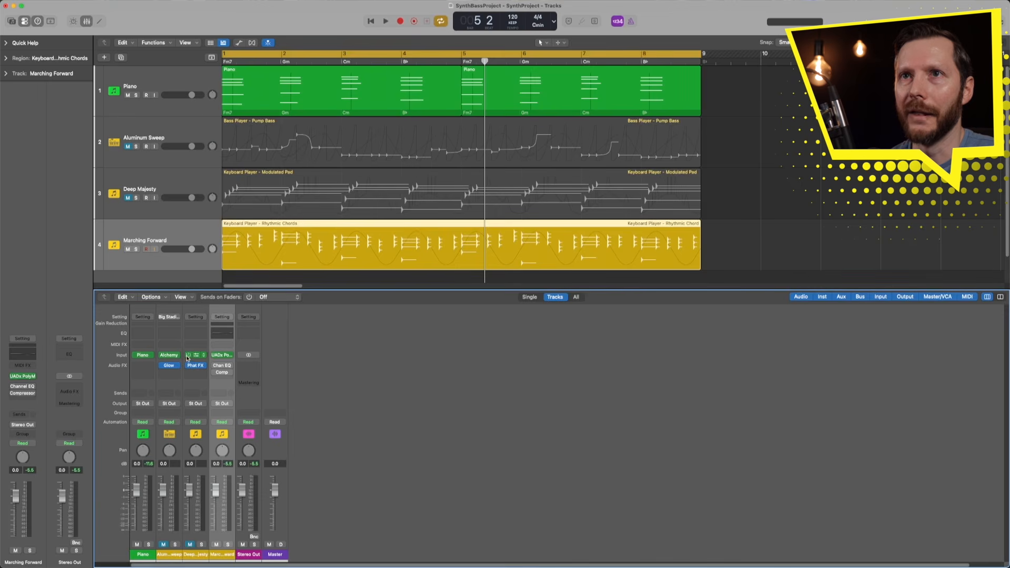
{"action": "left_click", "coordinate": [196, 357]}
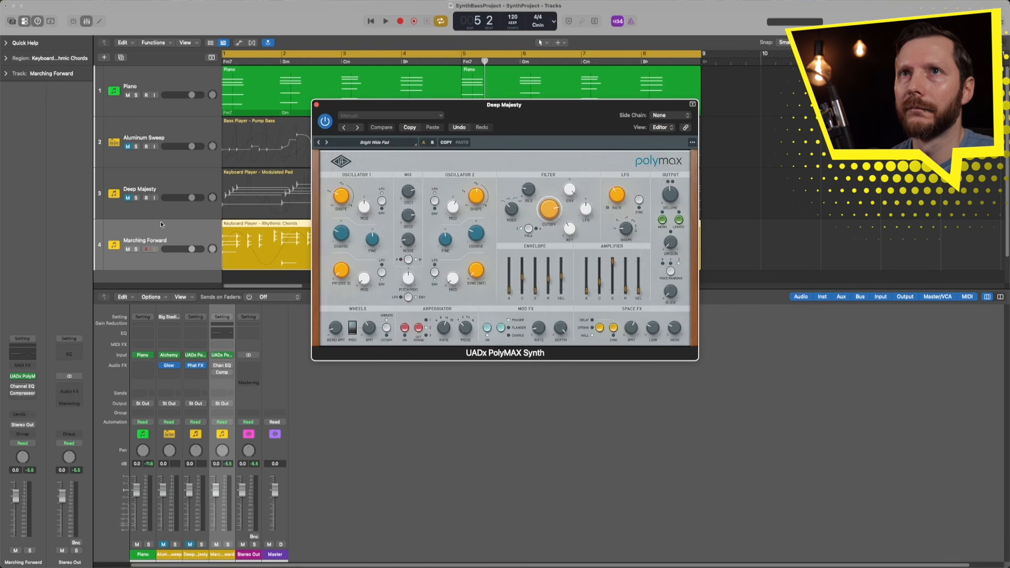
Mute the Marching Forward track, unmute Deep Majesty, and select the Deep Majesty track.
{"action": "left_click", "coordinate": [127, 250]}
{"action": "left_click", "coordinate": [127, 198]}
{"action": "left_click", "coordinate": [141, 188]}
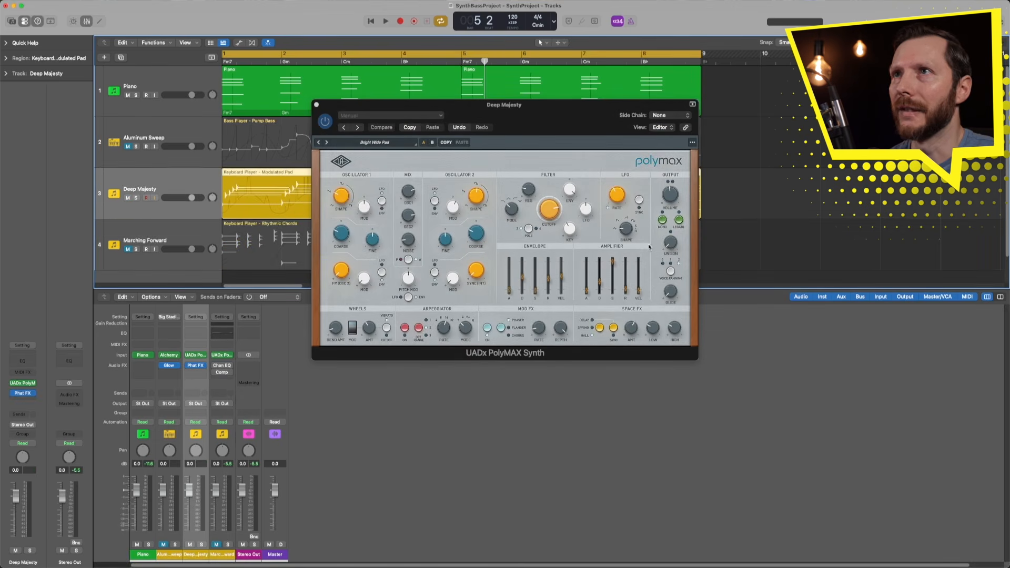
Hide the mixer, uncover the Modulated Pad region on the Deep Majesty track, and play it with the PolyMAX sound.
{"action": "left_click_drag", "start_coordinate": [497, 110], "coordinate": [500, 249]}
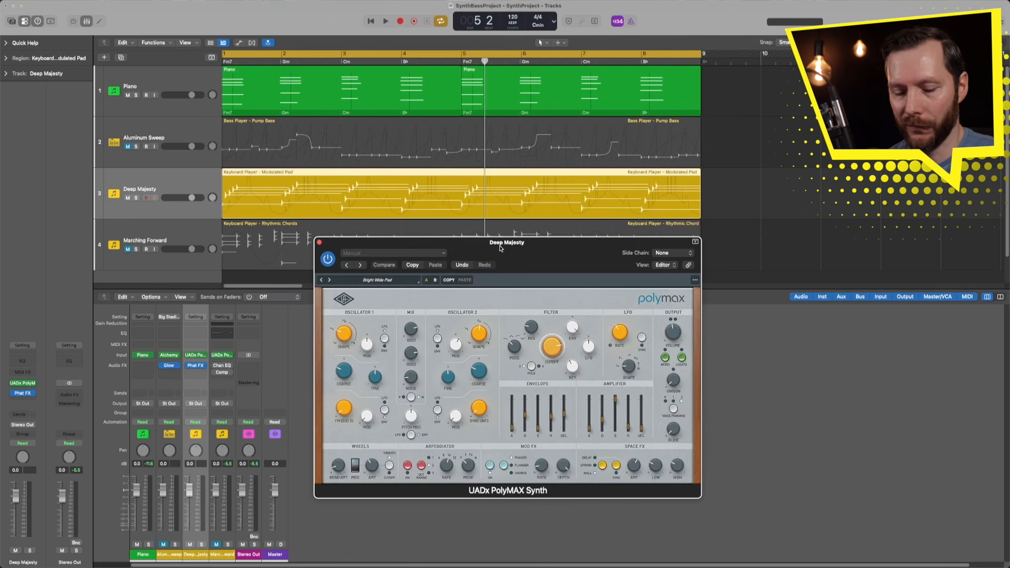
{"action": "key", "text": "x"}
{"action": "left_click_drag", "start_coordinate": [439, 223], "coordinate": [222, 178]}
{"action": "key", "text": "super+Up"}
{"action": "key", "text": "super+Up"}
{"action": "key", "text": "super+Up"}
{"action": "key", "text": "super+Up"}
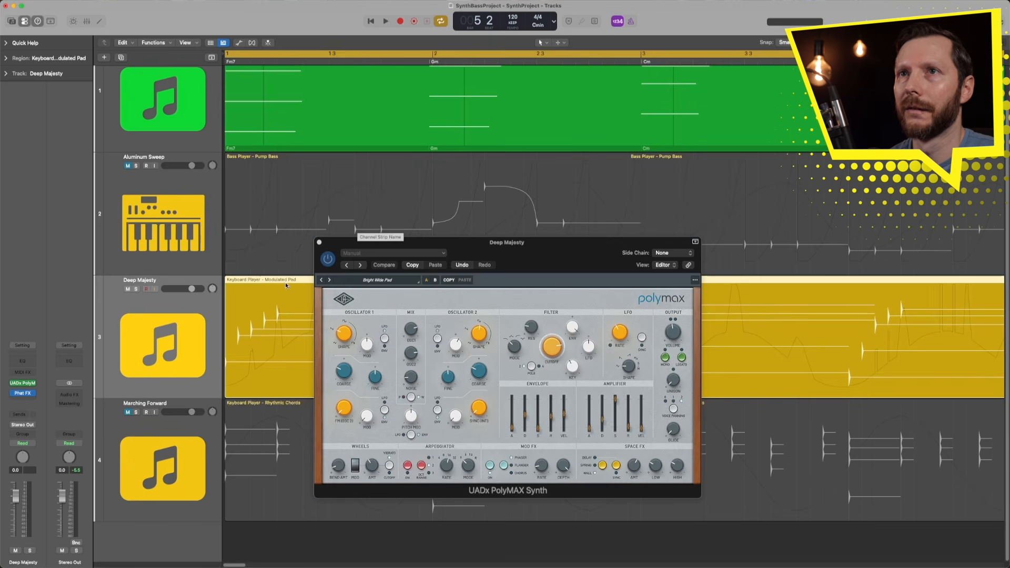
{"action": "left_click_drag", "start_coordinate": [416, 242], "coordinate": [404, 382]}
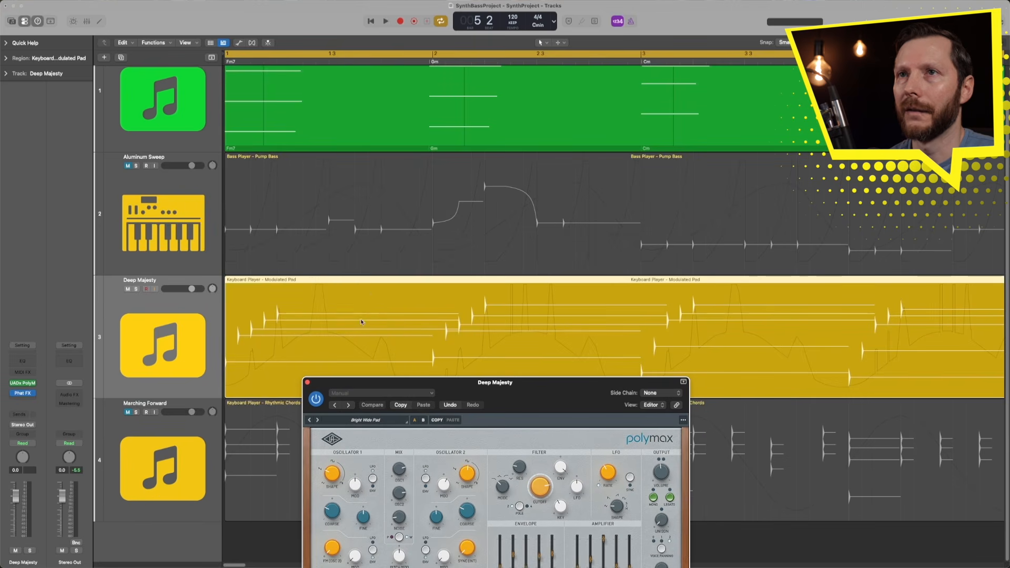
{"action": "key", "text": "space"}
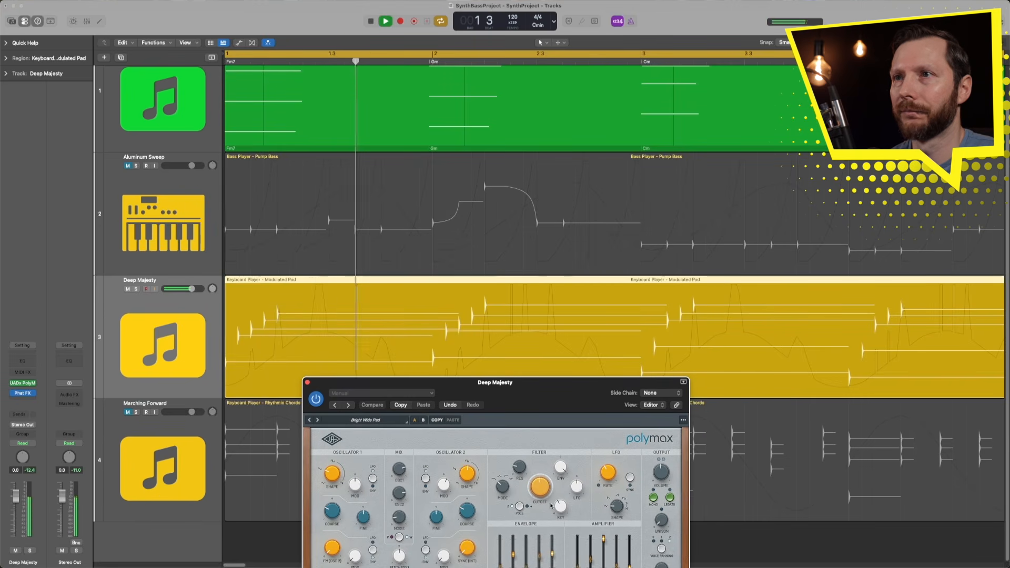